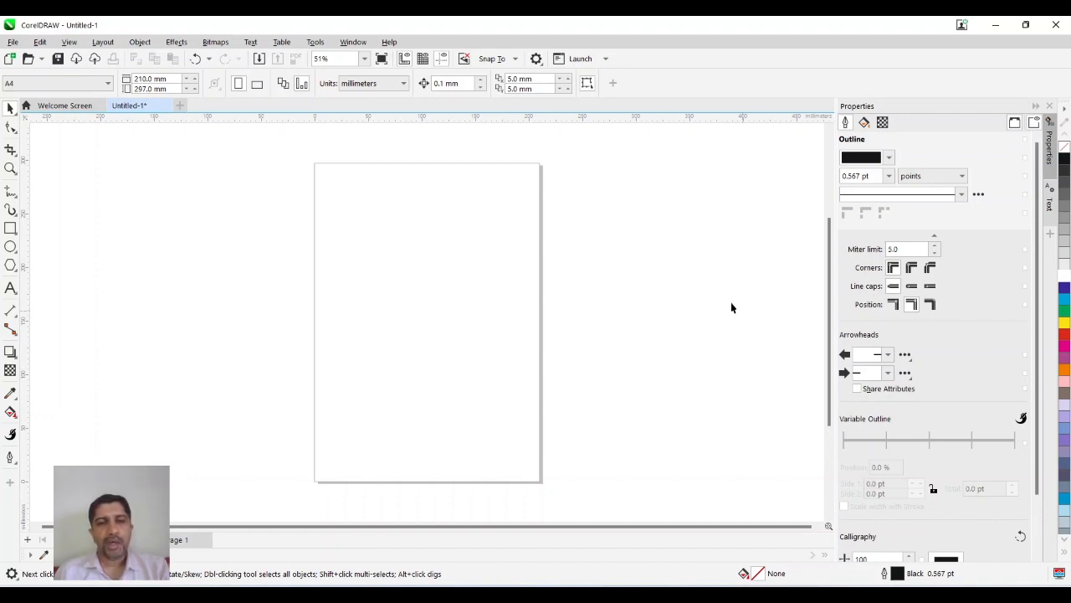
Import the three Pexels JPEG photos next to the Word document in the Assignments folder.
left_click(12, 44)
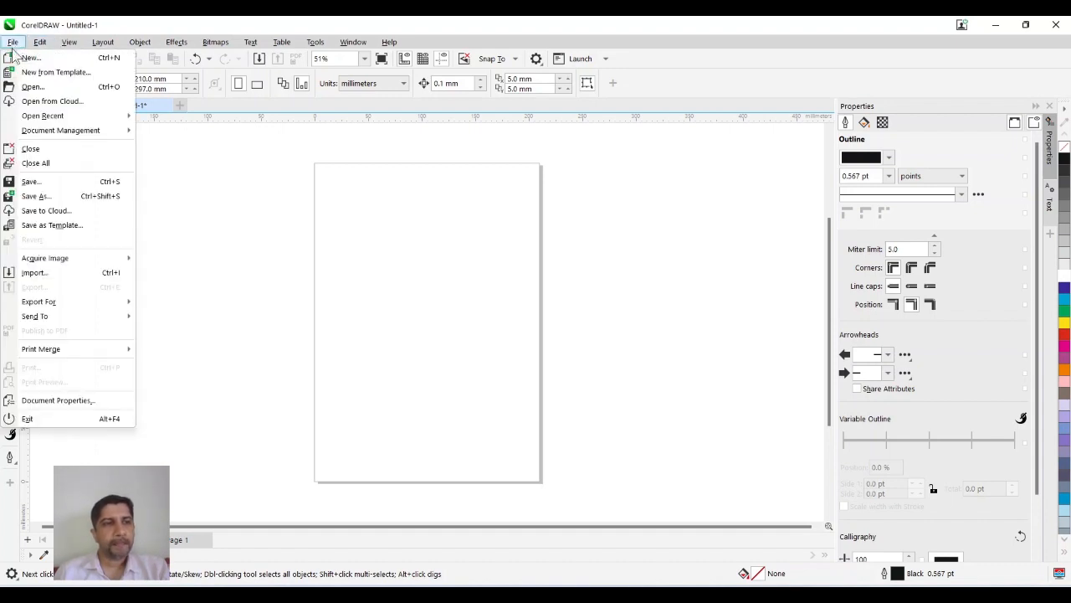
left_click(37, 270)
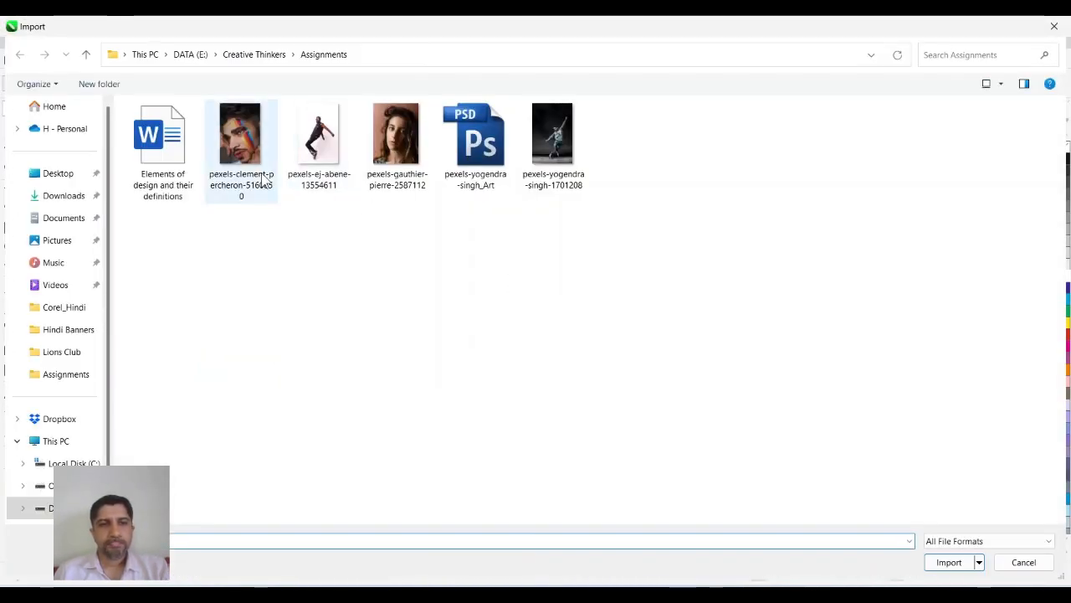
left_click(257, 176)
left_click(335, 167, "ctrl")
left_click(392, 176, "ctrl")
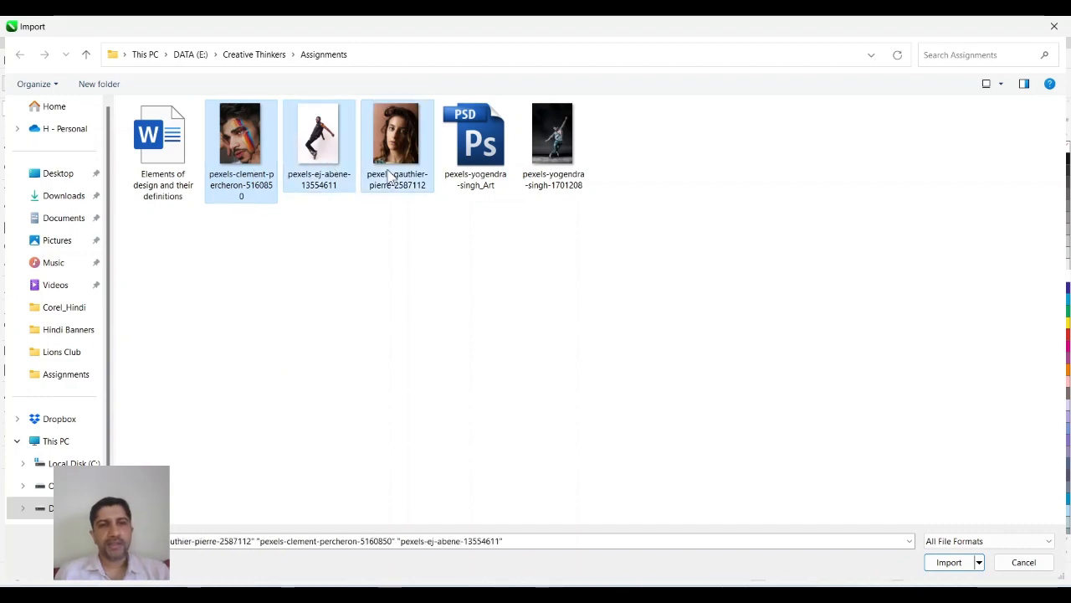
left_click(948, 562)
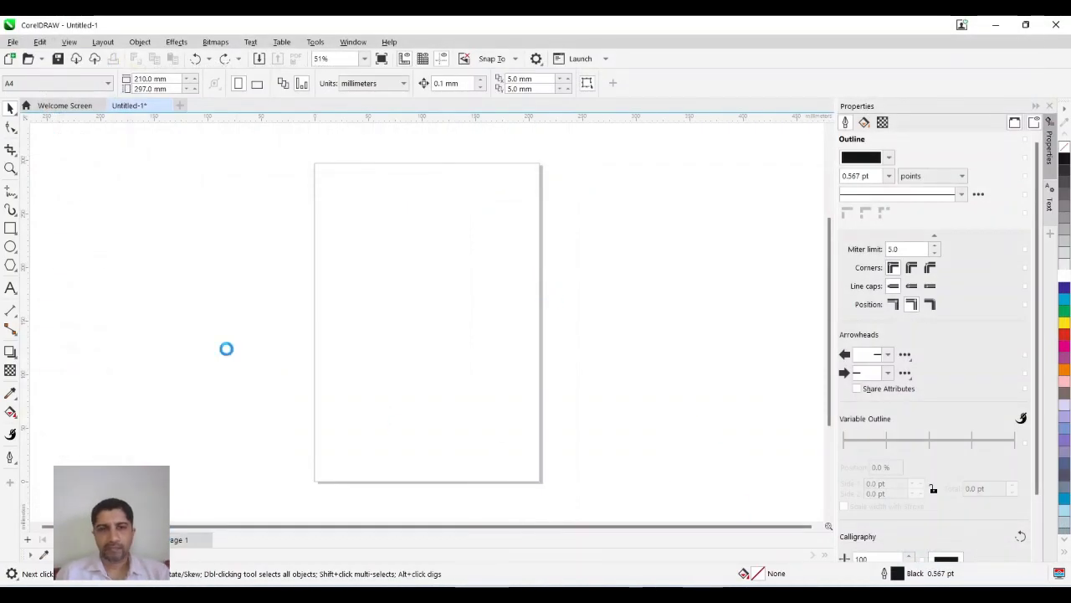
Place the three imported photos side by side across the page, each about 238 mm tall.
left_click_drag(173, 163, 436, 434)
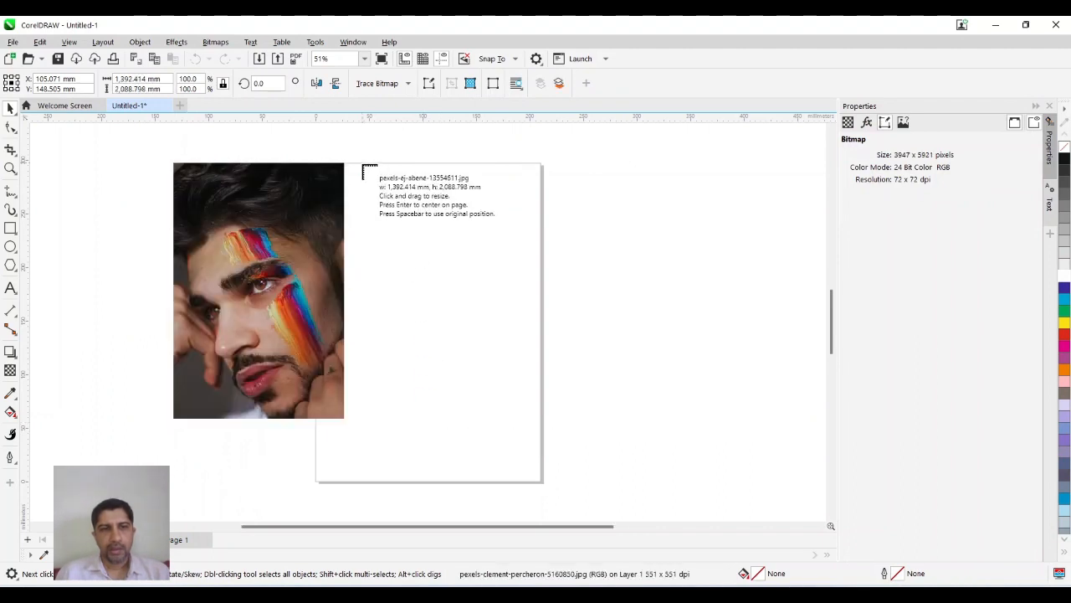
left_click_drag(362, 163, 553, 424)
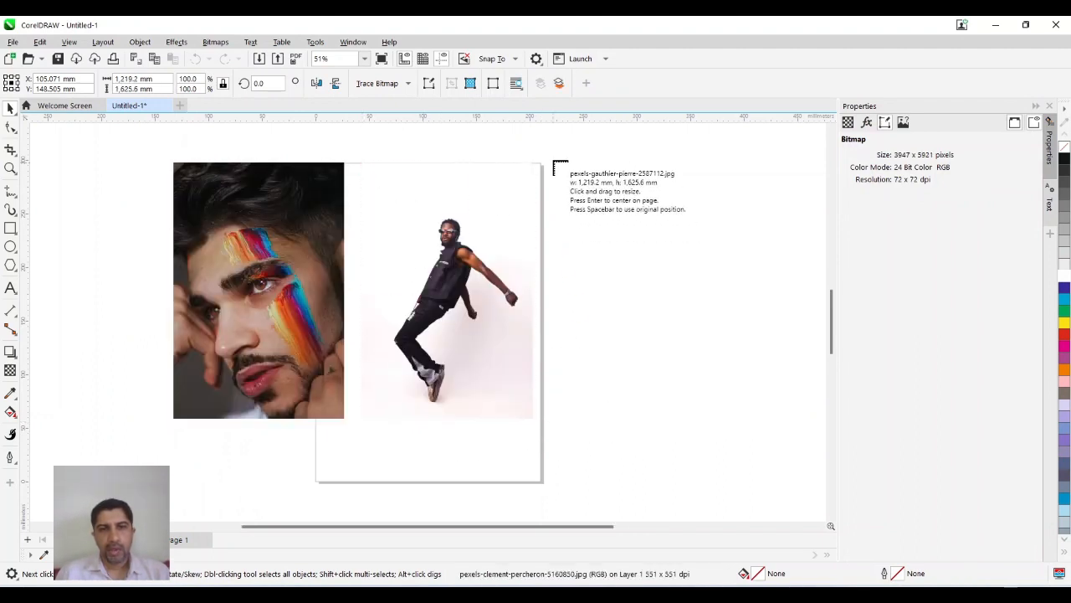
left_click_drag(555, 165, 744, 433)
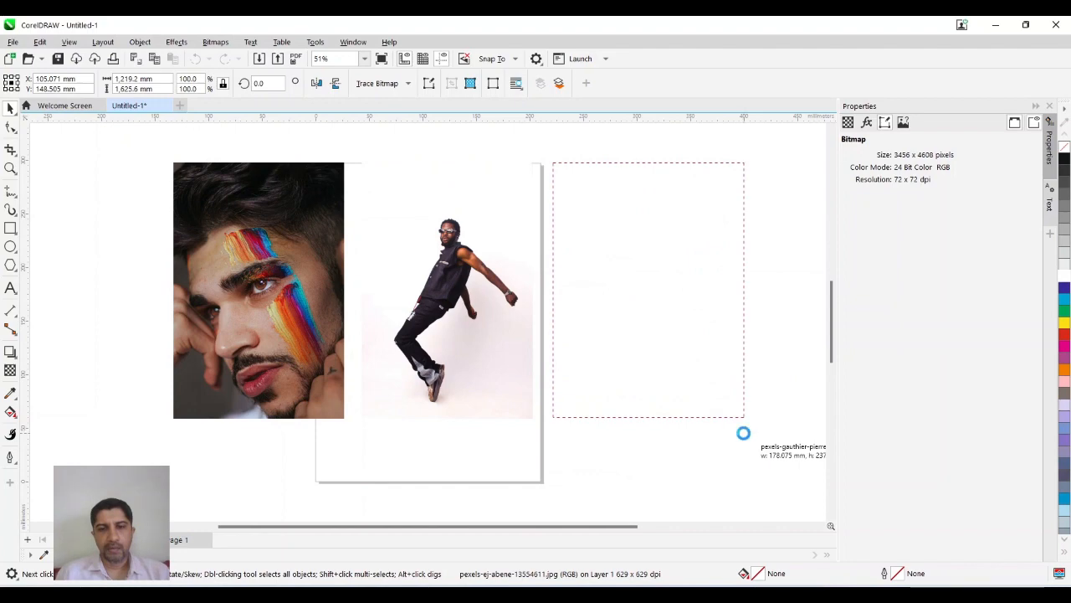
left_click(644, 470)
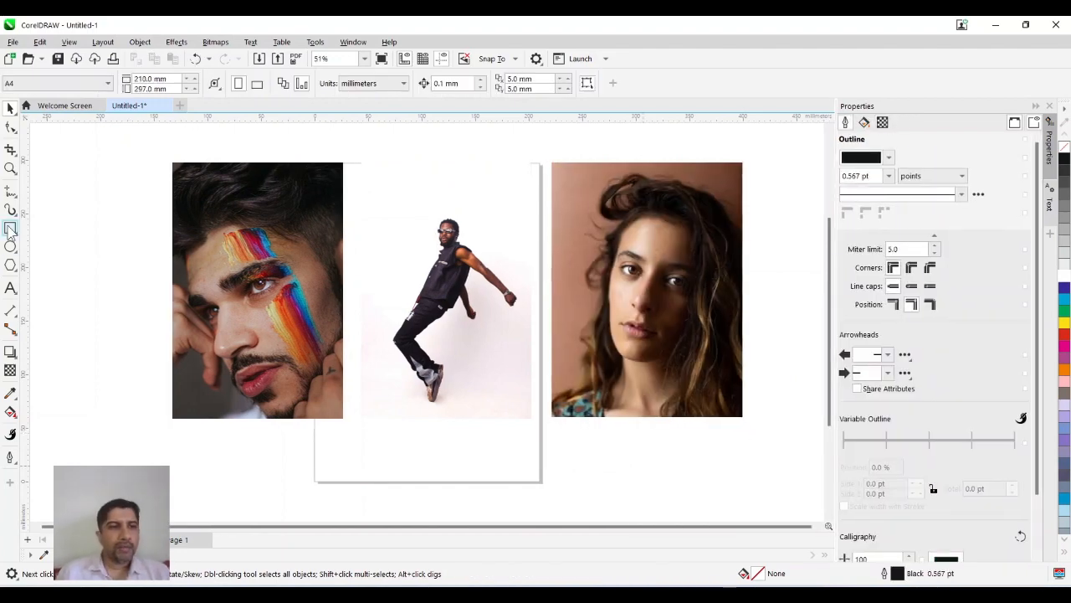
Draw a black-filled rectangle about 613 × 304 mm as a backdrop behind the three photos.
left_click(10, 228)
left_click_drag(122, 144, 781, 472)
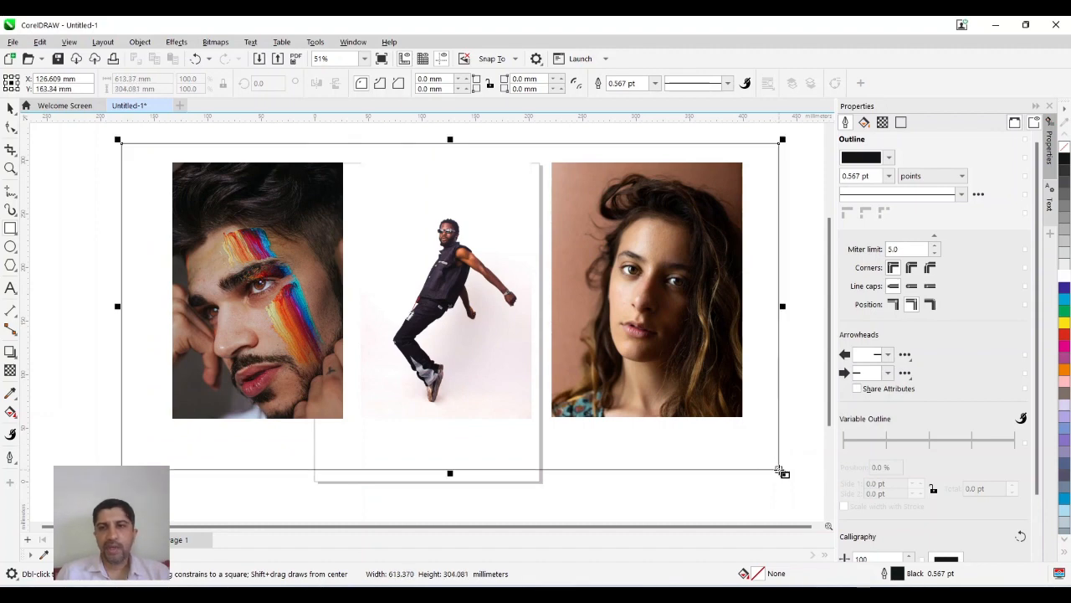
left_click(1064, 161)
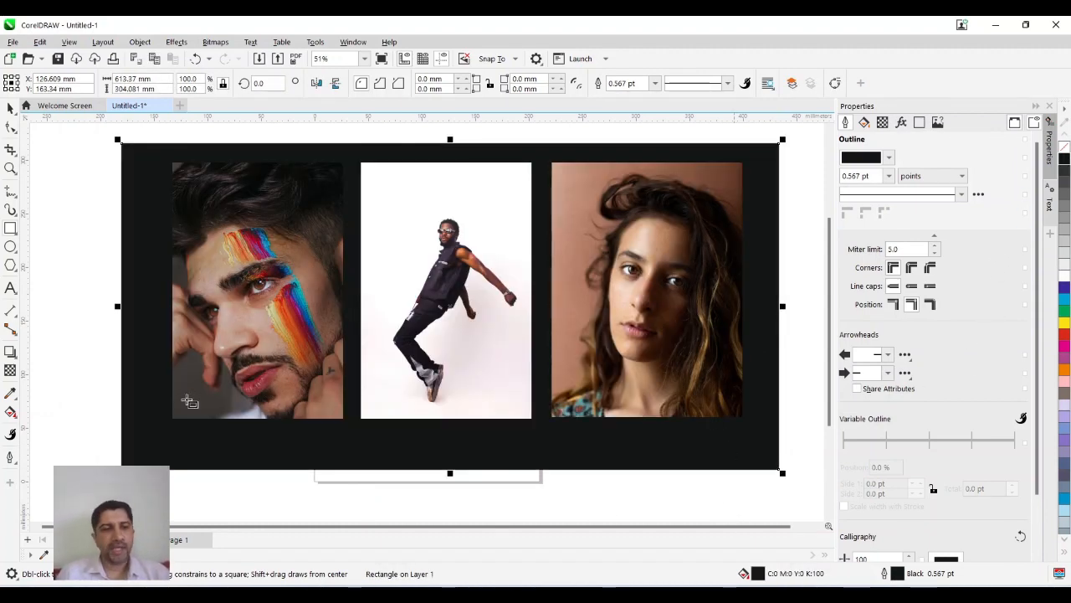
left_click(10, 288)
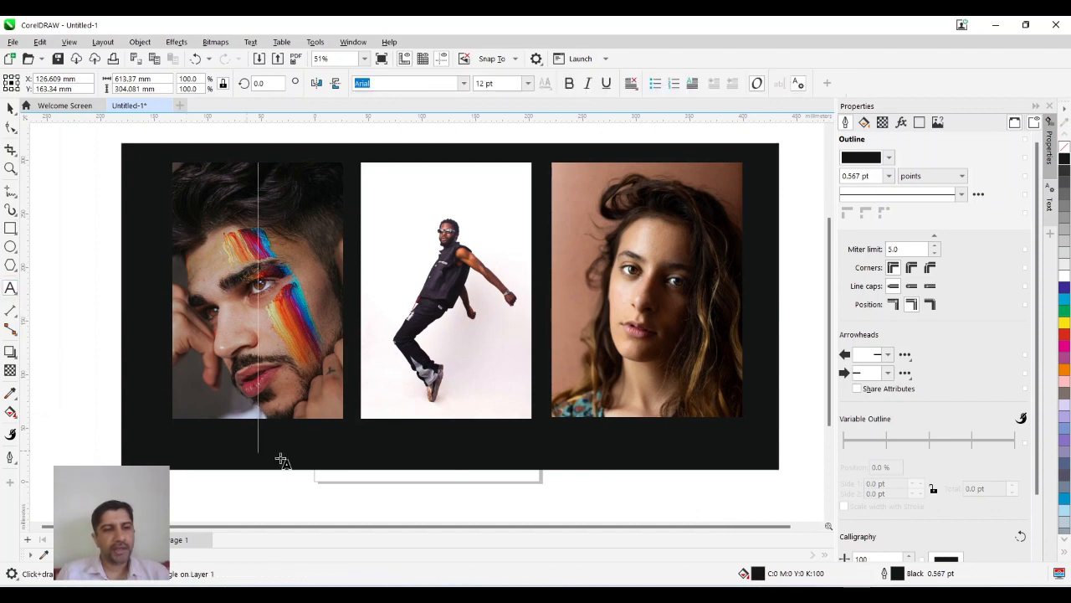
left_click(377, 444)
type("CO")
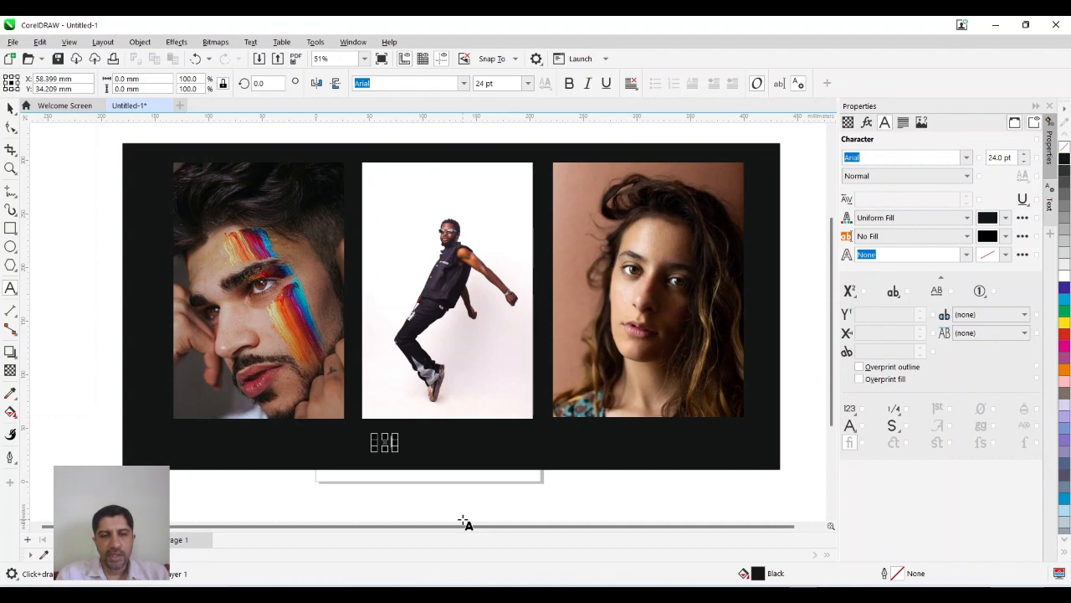
type("R")
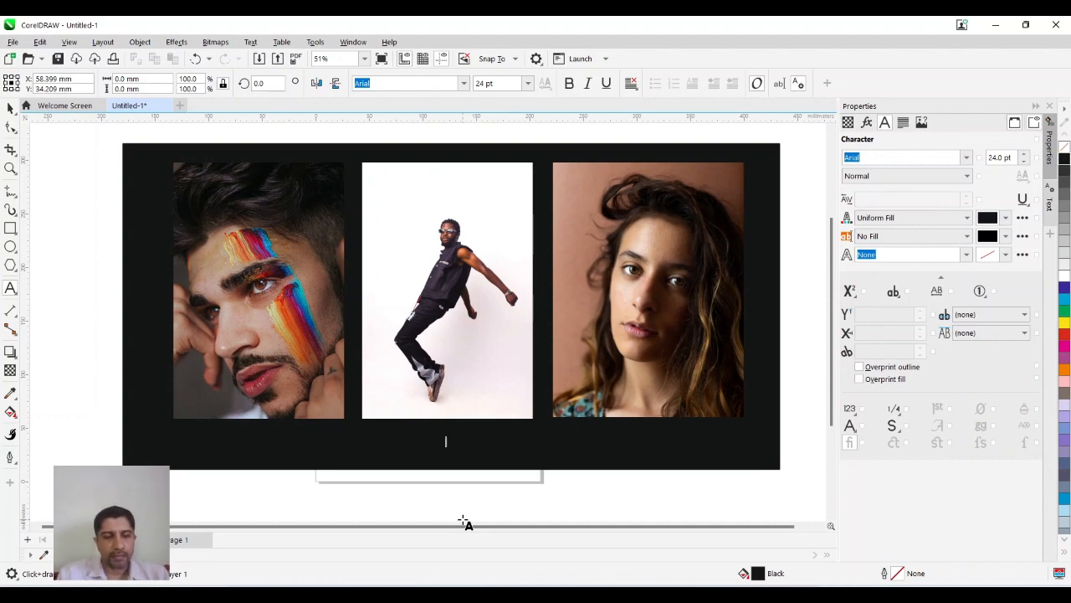
key("ctrl+a")
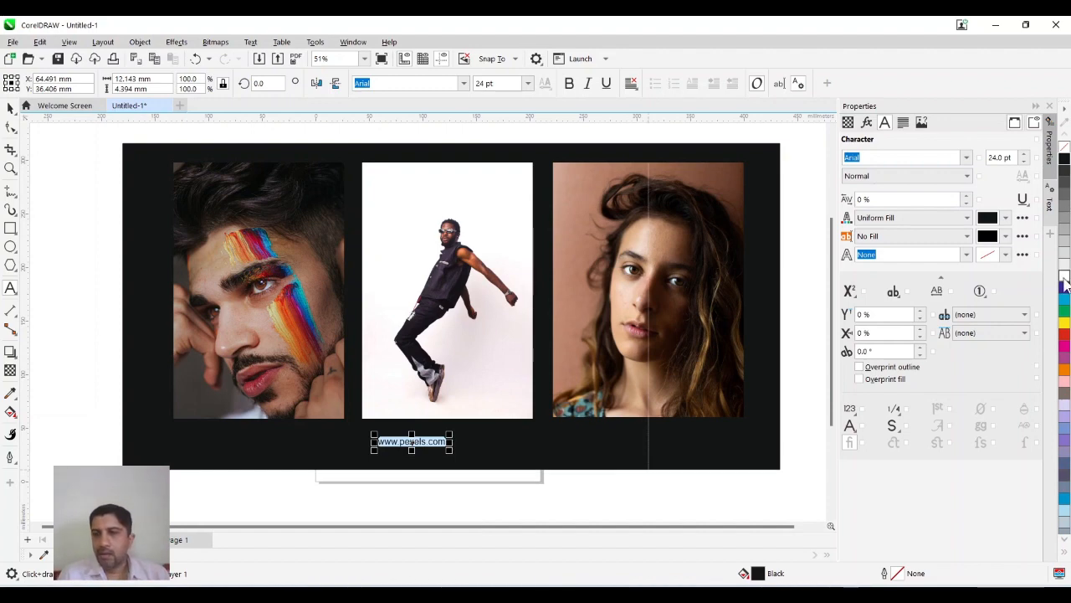
left_click(1064, 284)
left_click(419, 452)
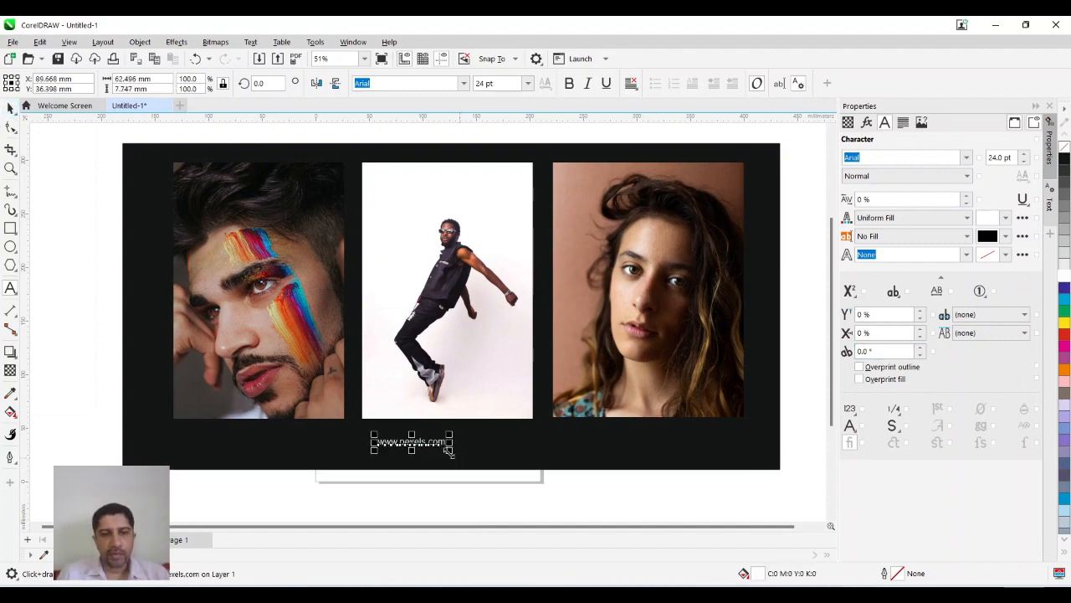
left_click_drag(450, 453, 474, 443)
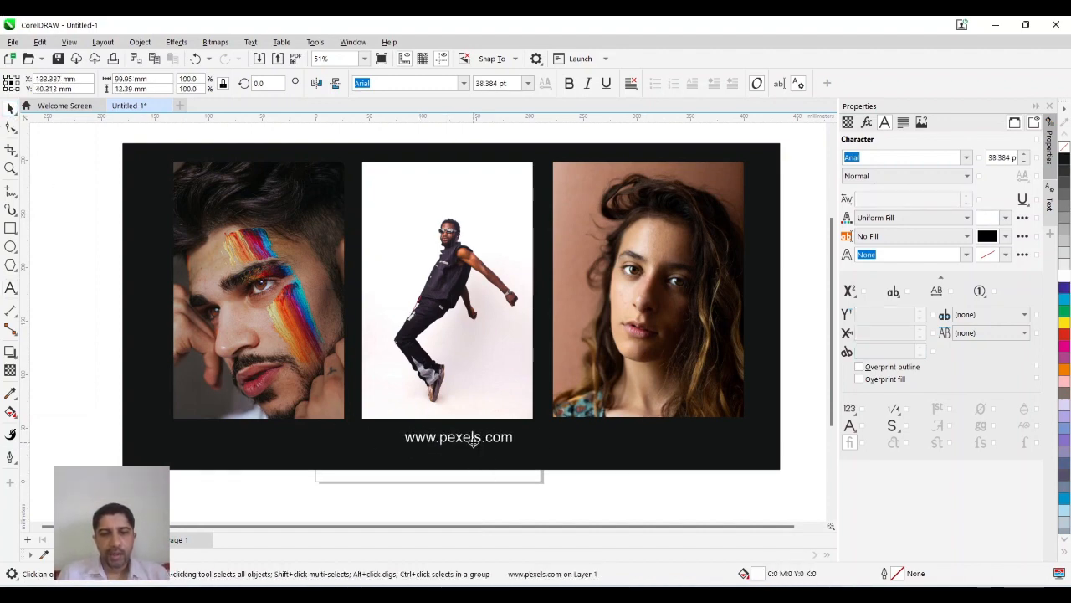
left_click(492, 486)
left_click(288, 369)
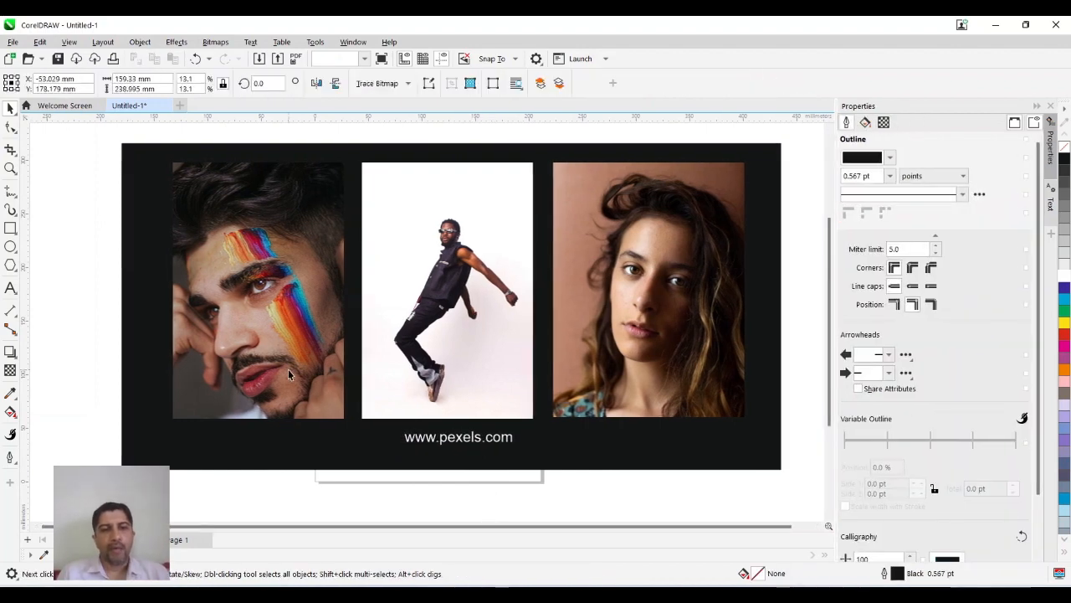
left_click(433, 497)
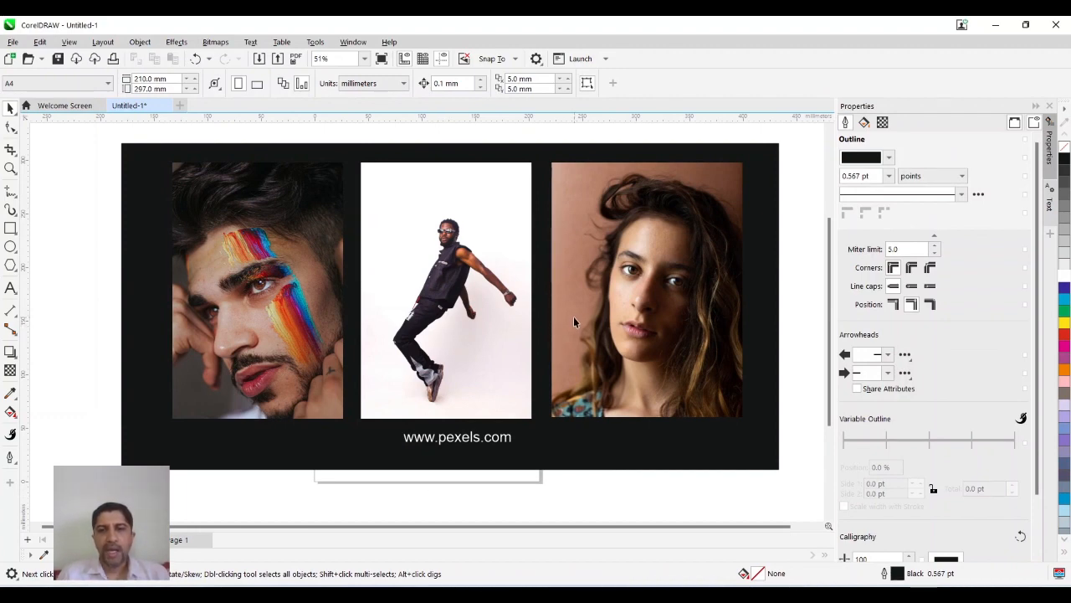
Open the middle photo of the leaning man for bitmap editing in Corel PHOTO-PAINT and close the other open photo.
left_click(518, 362)
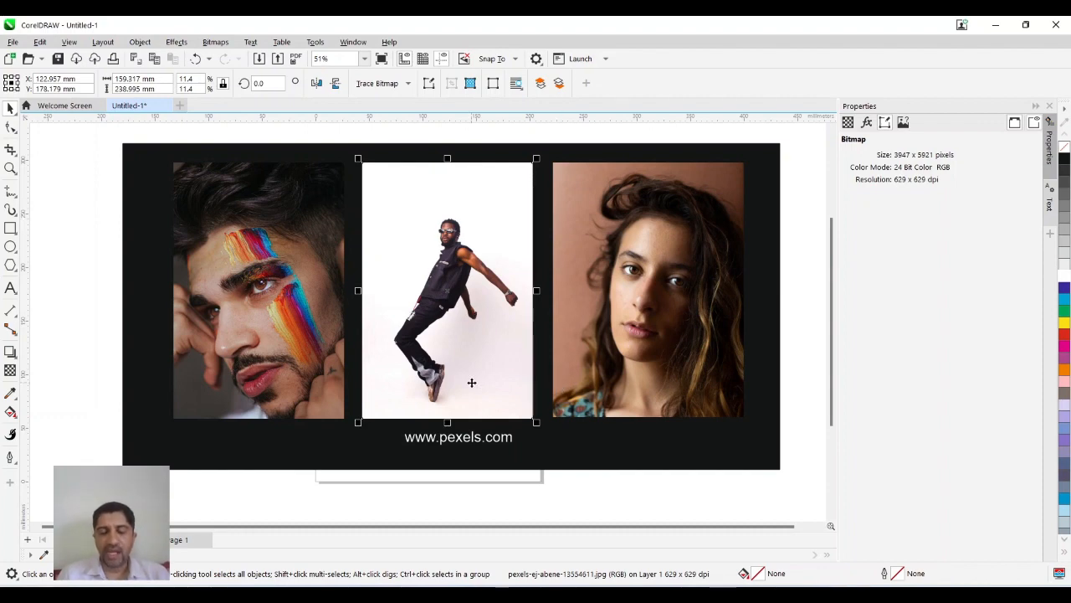
left_click(428, 84)
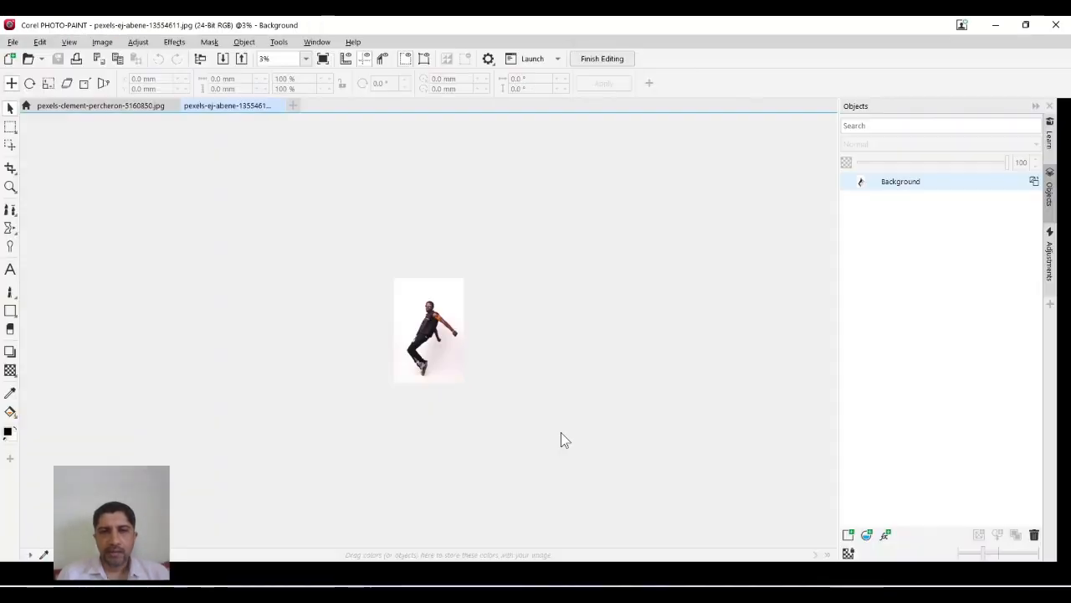
scroll(445, 378, "down", 1)
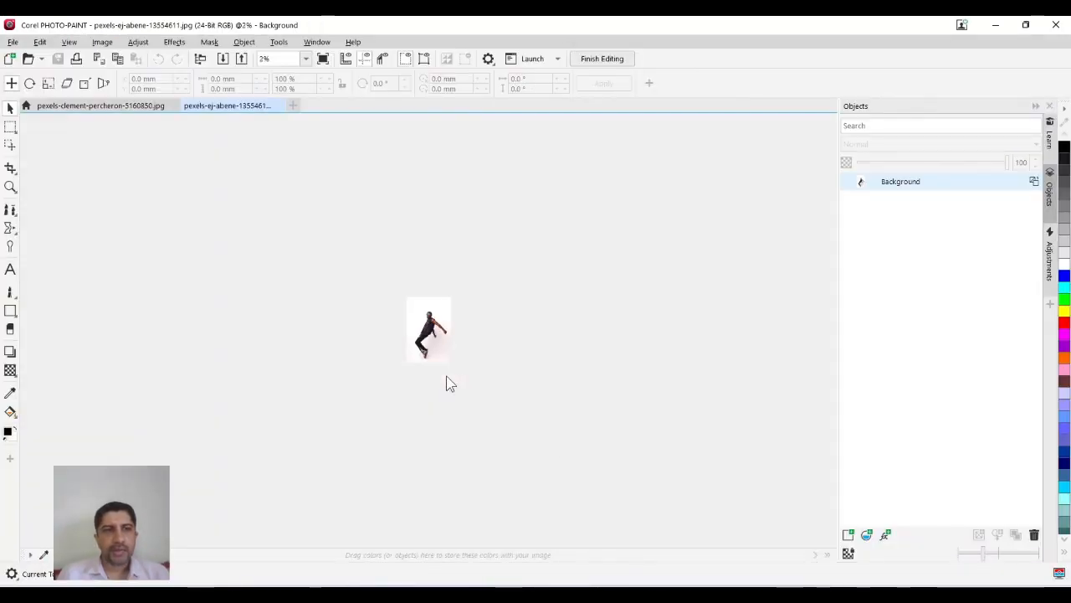
scroll(446, 383, "up", 2)
left_click(173, 104)
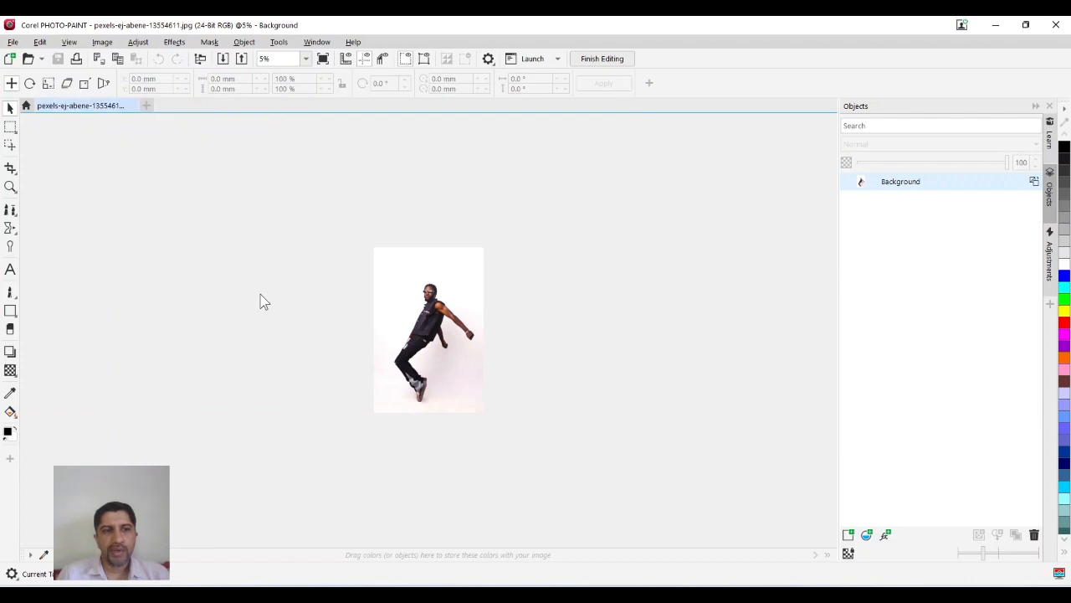
scroll(422, 358, "up", 3)
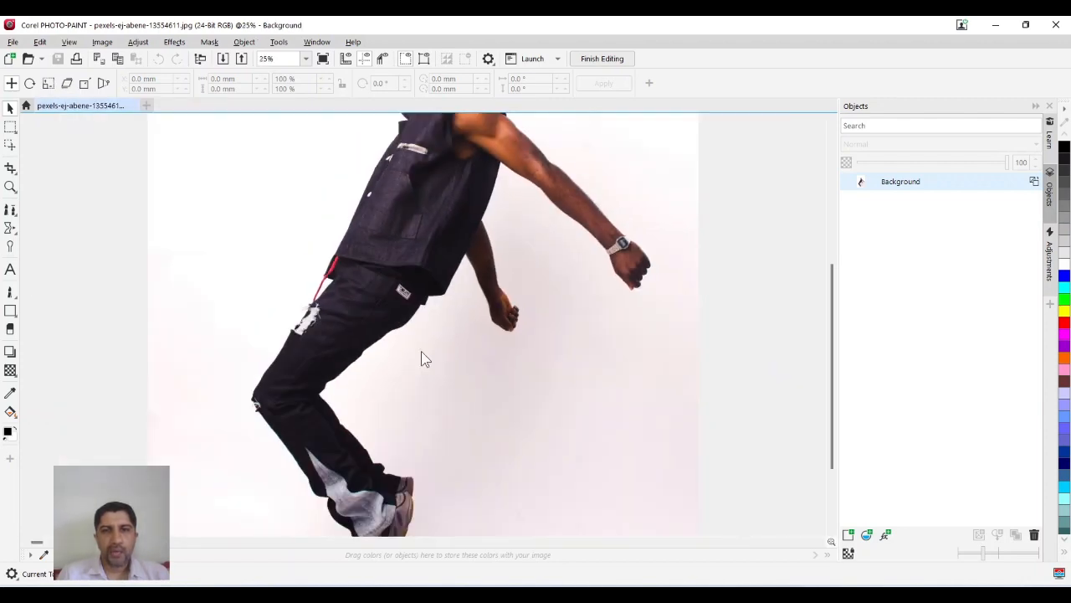
Open the photo in a maximized Cutout Lab and set the highlighter nib size to 100.
left_click(102, 42)
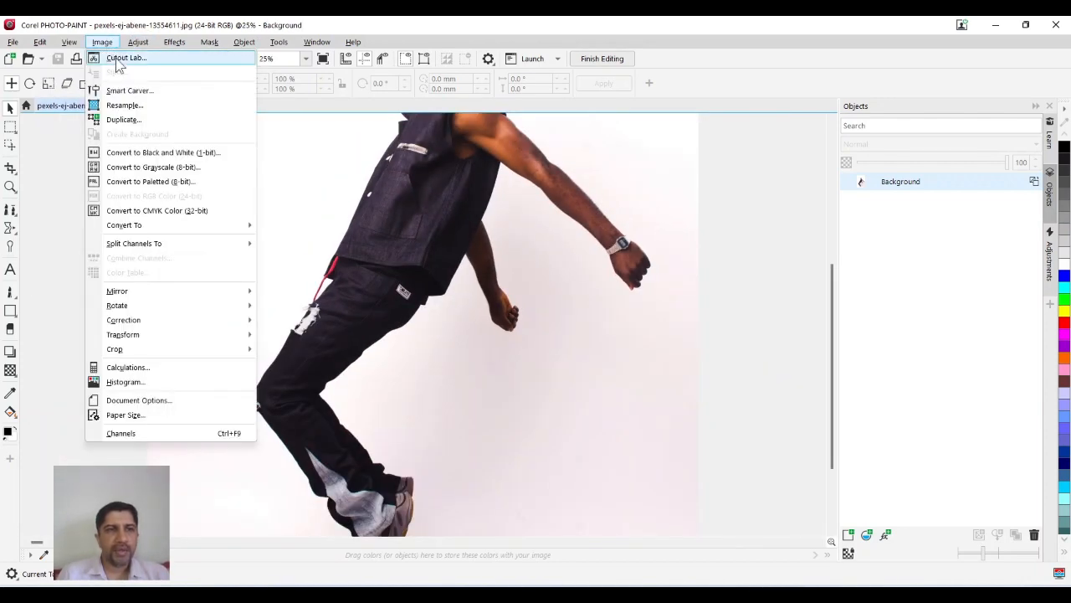
left_click(112, 57)
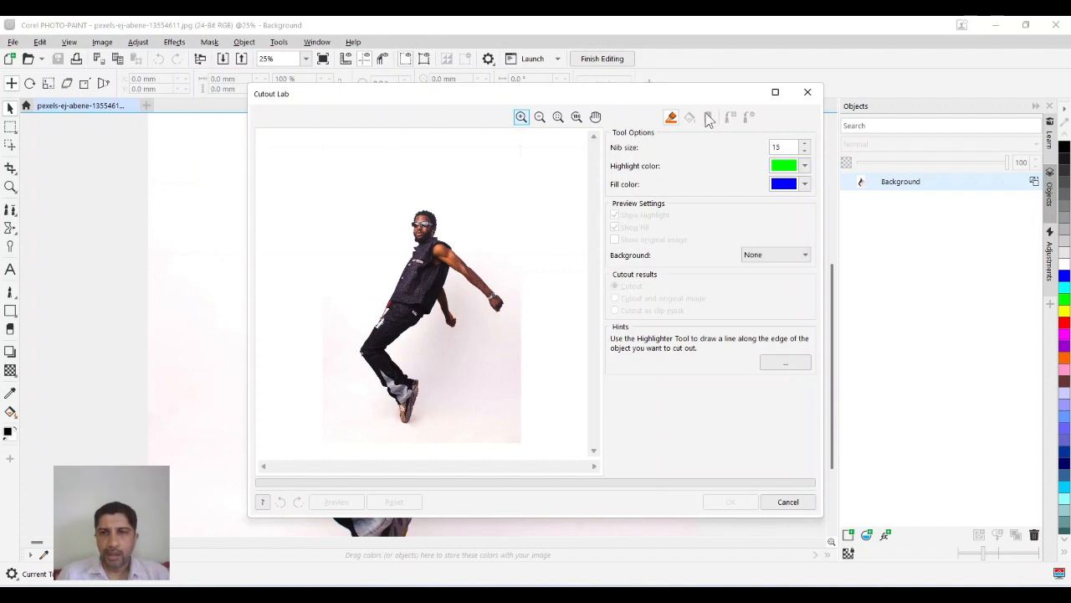
left_click(776, 93)
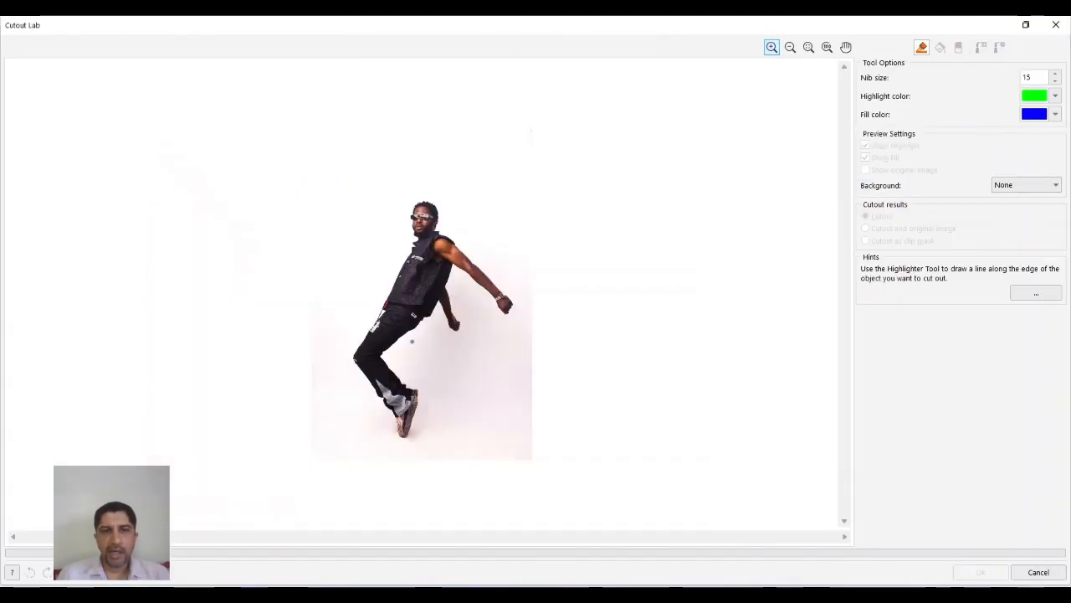
double_click(1034, 78)
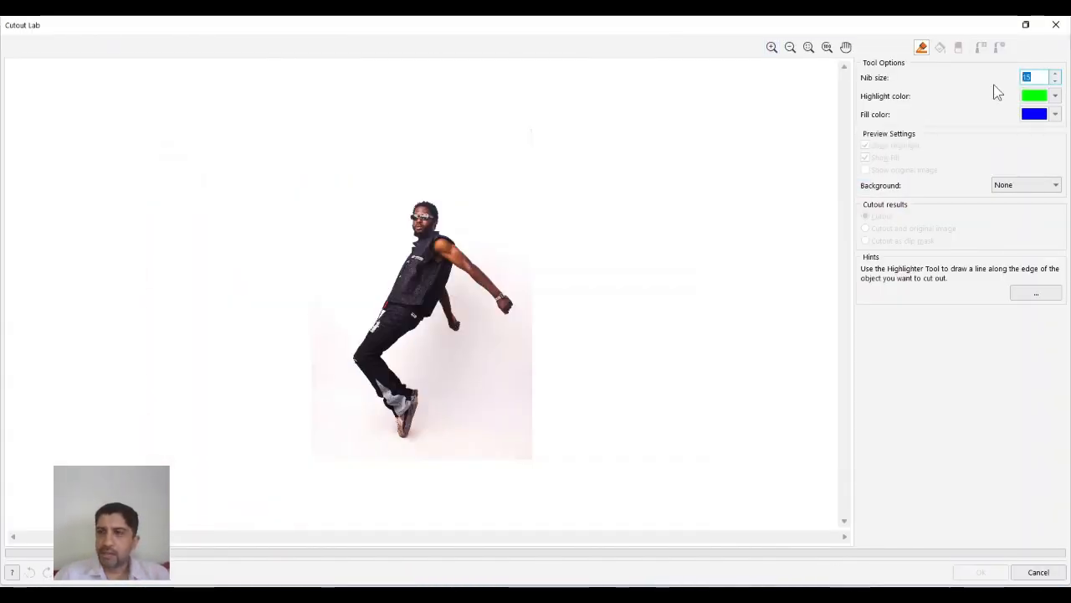
type("100")
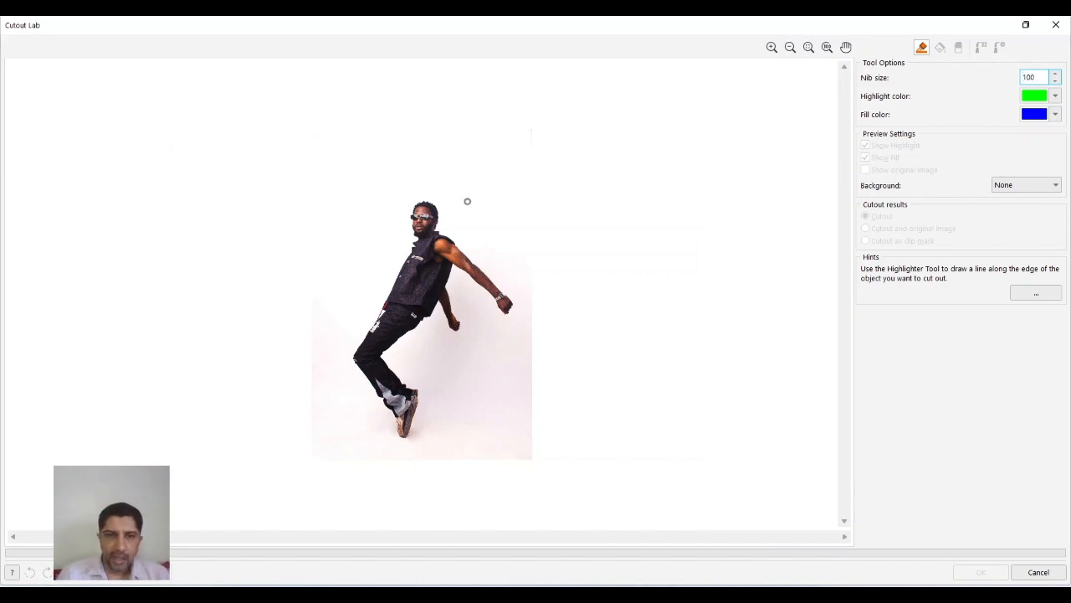
Trace a closed highlighter outline along the man's whole silhouette, including head, both arms, legs and shoes.
scroll(441, 224, "up", 3)
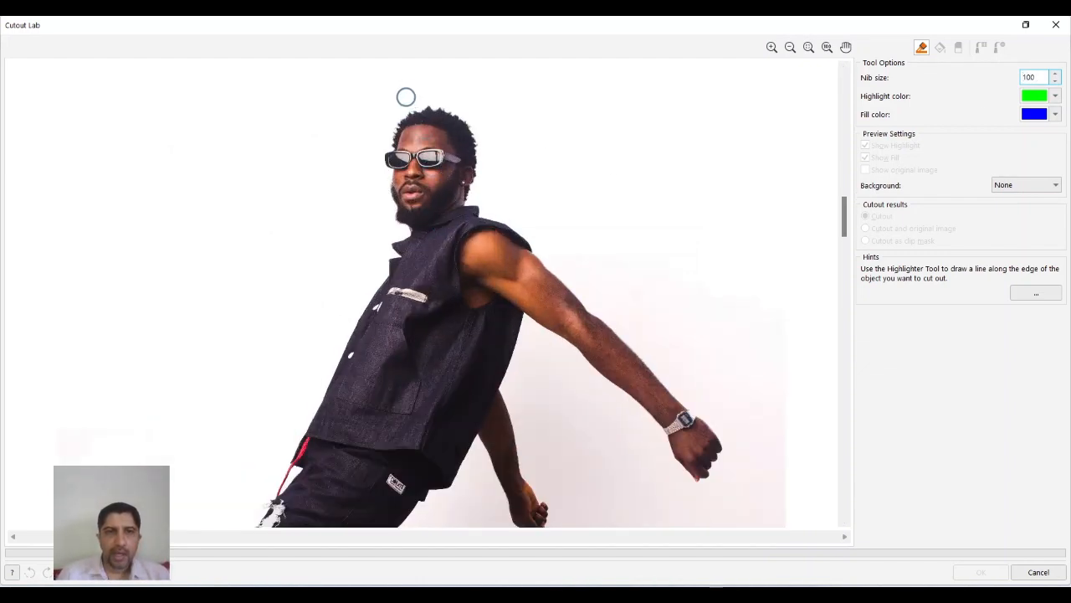
mouse_move(408, 114)
left_mouse_down()
mouse_move(448, 107)
mouse_move(473, 125)
mouse_move(469, 216)
mouse_move(516, 232)
mouse_move(676, 391)
mouse_move(682, 477)
mouse_move(545, 328)
mouse_move(499, 400)
mouse_move(548, 513)
left_mouse_up()
scroll(692, 453, "down", 3)
mouse_move(548, 272)
left_mouse_down()
mouse_move(497, 246)
mouse_move(424, 243)
mouse_move(366, 293)
mouse_move(326, 419)
mouse_move(413, 516)
mouse_move(414, 578)
left_mouse_up()
left_click_drag(845, 394, 845, 514)
mouse_move(406, 372)
left_mouse_down()
mouse_move(336, 410)
mouse_move(199, 208)
mouse_move(273, 68)
left_mouse_up()
left_click_drag(843, 492, 845, 279)
mouse_move(289, 210)
left_mouse_down()
mouse_move(282, 359)
mouse_move(385, 151)
mouse_move(391, 68)
left_mouse_up()
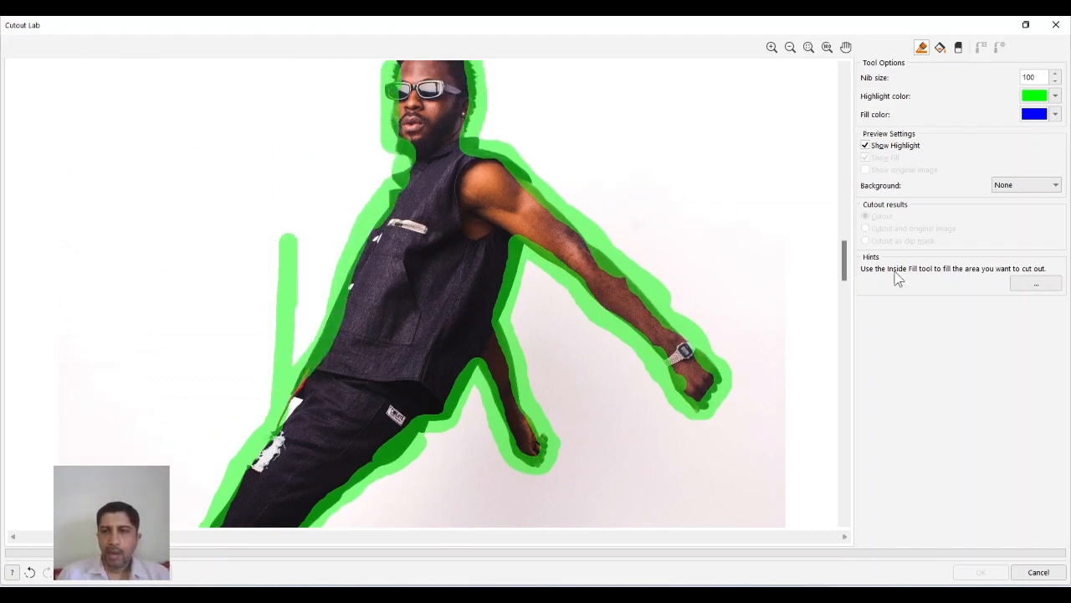
Fill the inside of the highlighted outline and apply the cutout to remove the photo's background.
left_click_drag(847, 265, 846, 210)
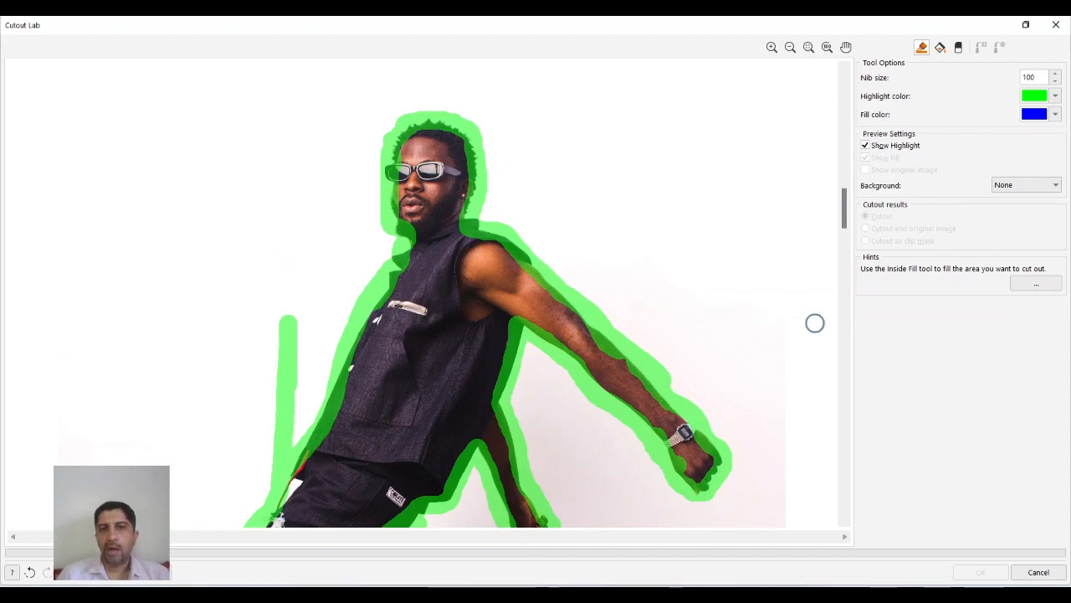
left_click(940, 48)
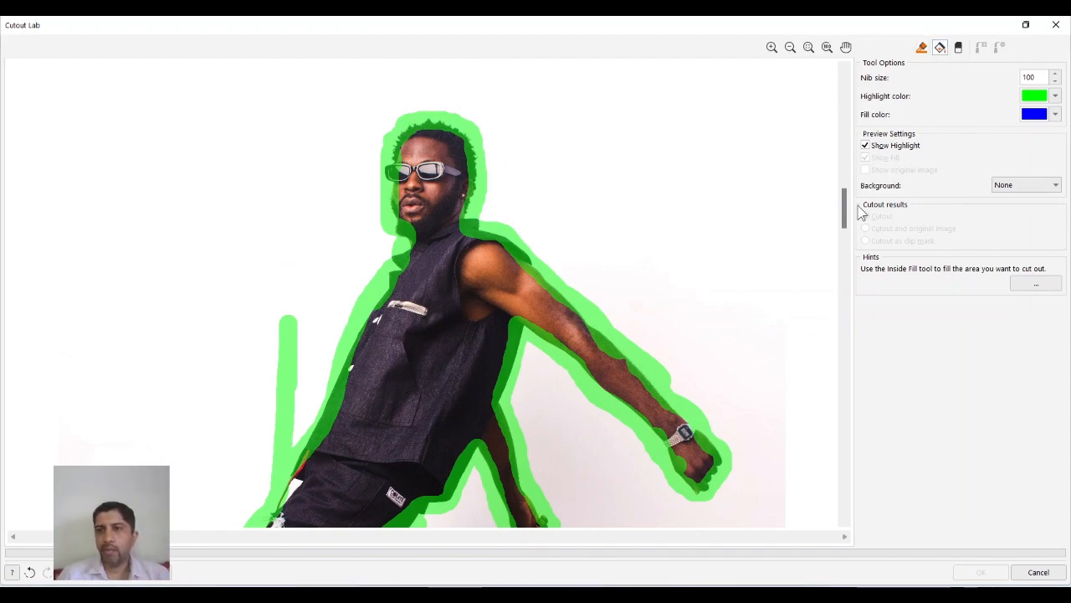
left_click(418, 341)
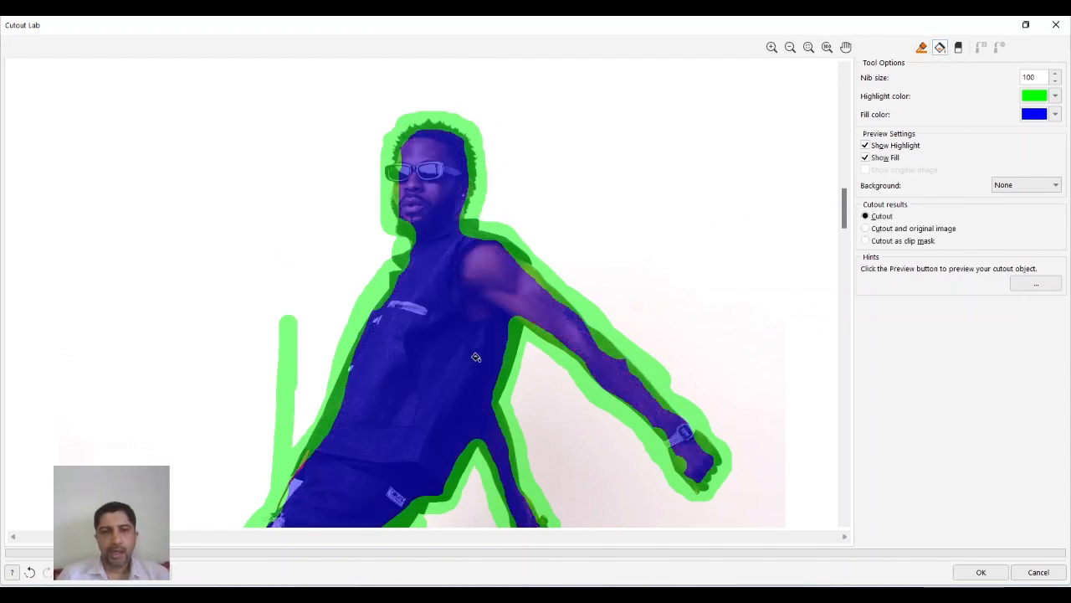
left_click(983, 572)
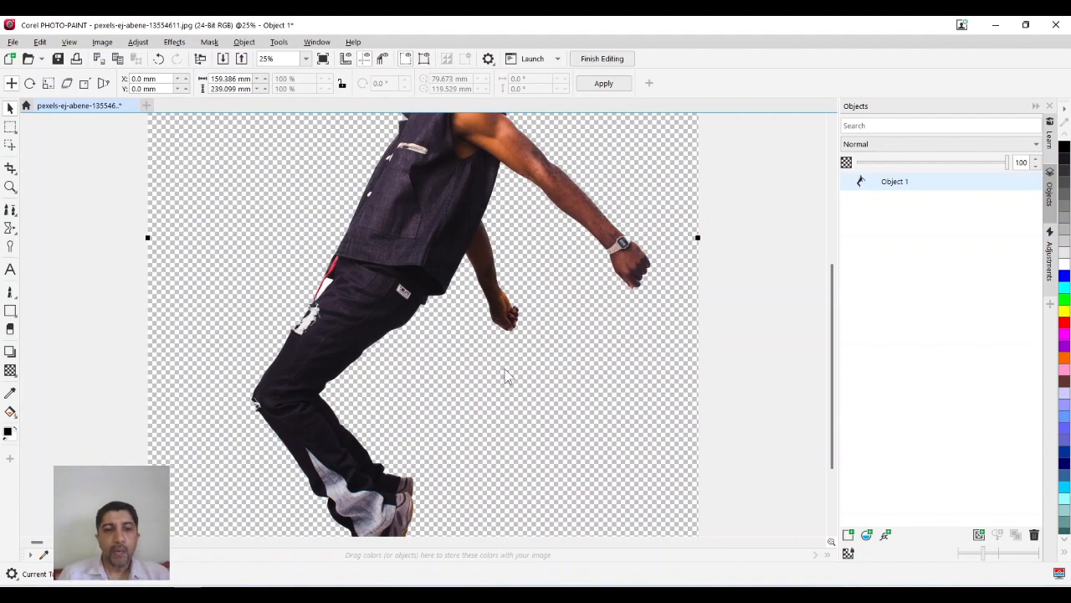
scroll(381, 469, "down", 2)
scroll(376, 452, "up", 3)
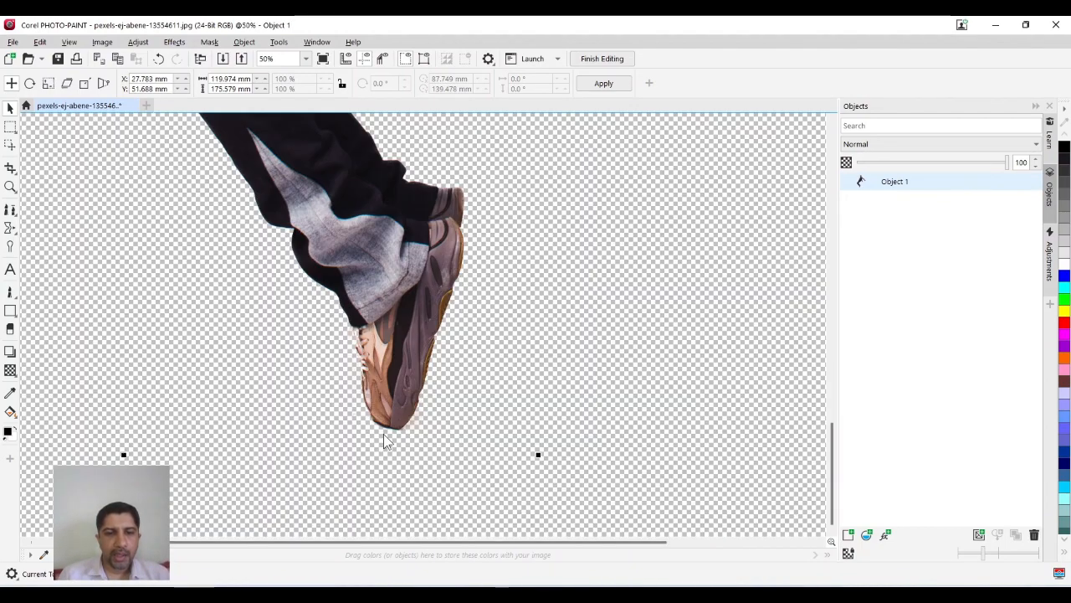
Check the man's cutout, finish the bitmap editing and save the changes back to the CorelDRAW layout.
scroll(425, 341, "down", 2)
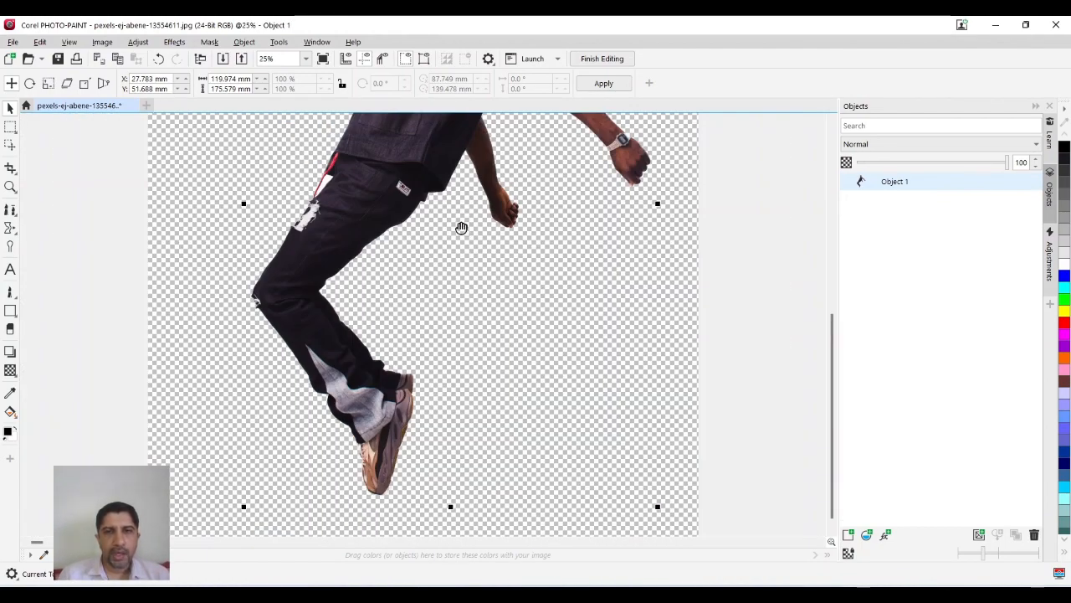
left_click_drag(461, 228, 452, 474)
scroll(474, 316, "up", 2)
scroll(467, 320, "down", 3)
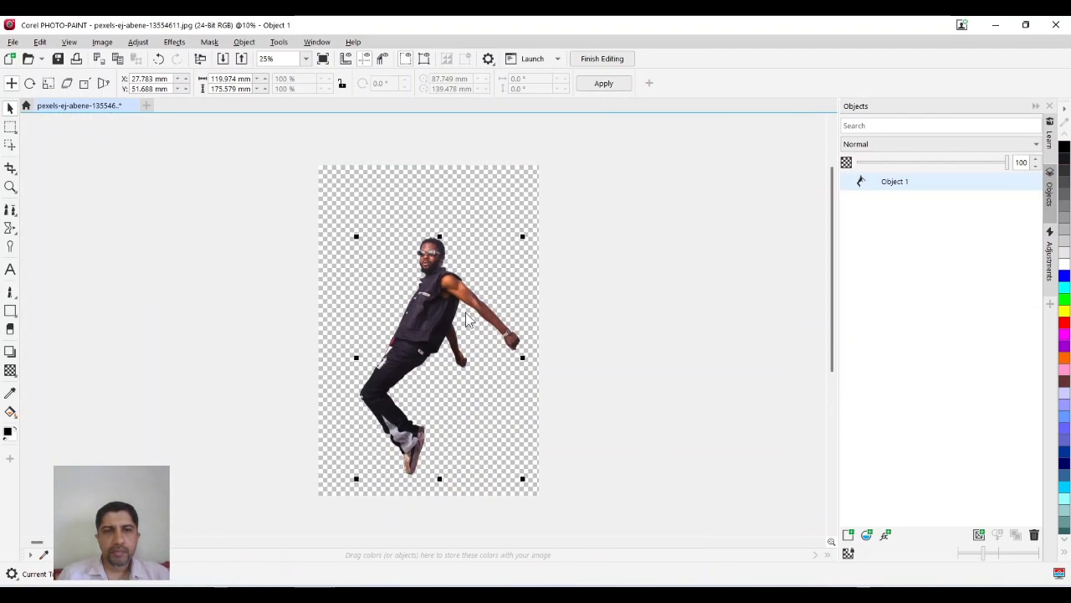
left_click(600, 59)
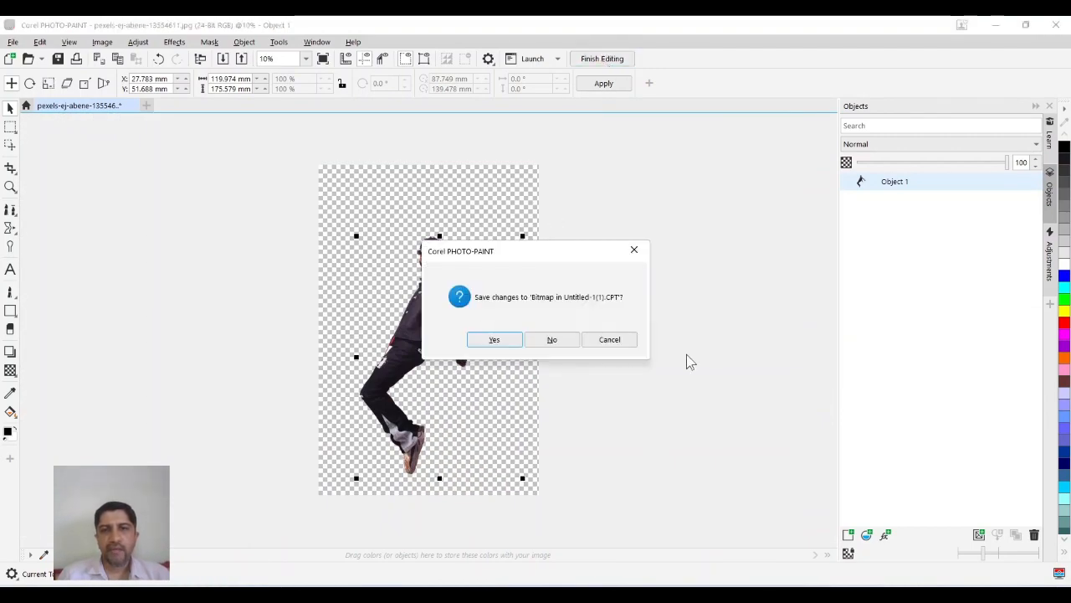
left_click(503, 345)
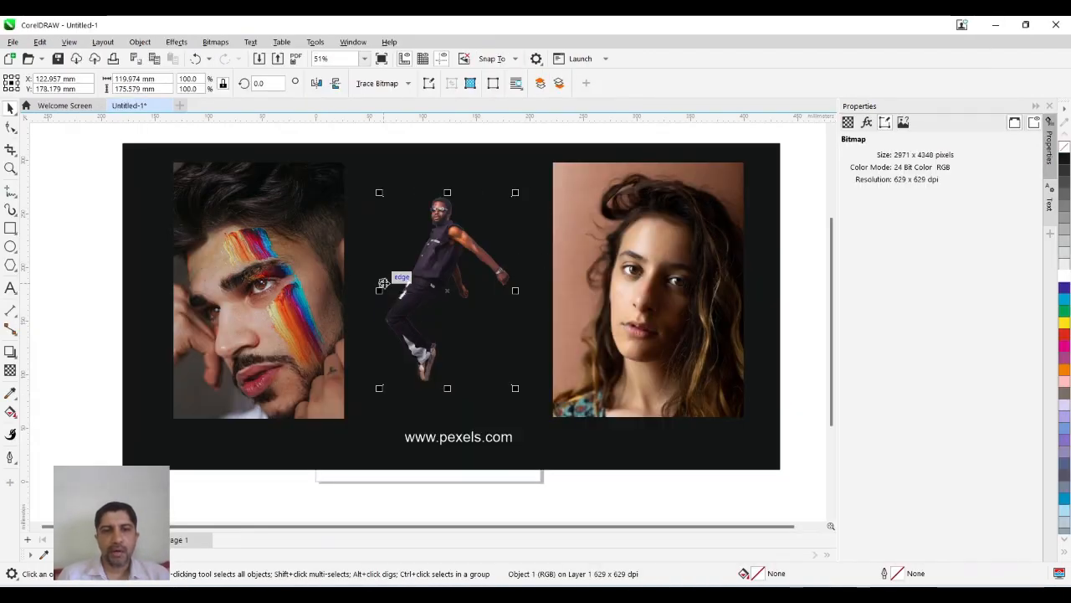
Open the photo of the man with face paint for bitmap editing in Corel PHOTO-PAINT.
scroll(384, 284, "up", 1)
scroll(378, 281, "up", 1)
scroll(376, 282, "down", 2)
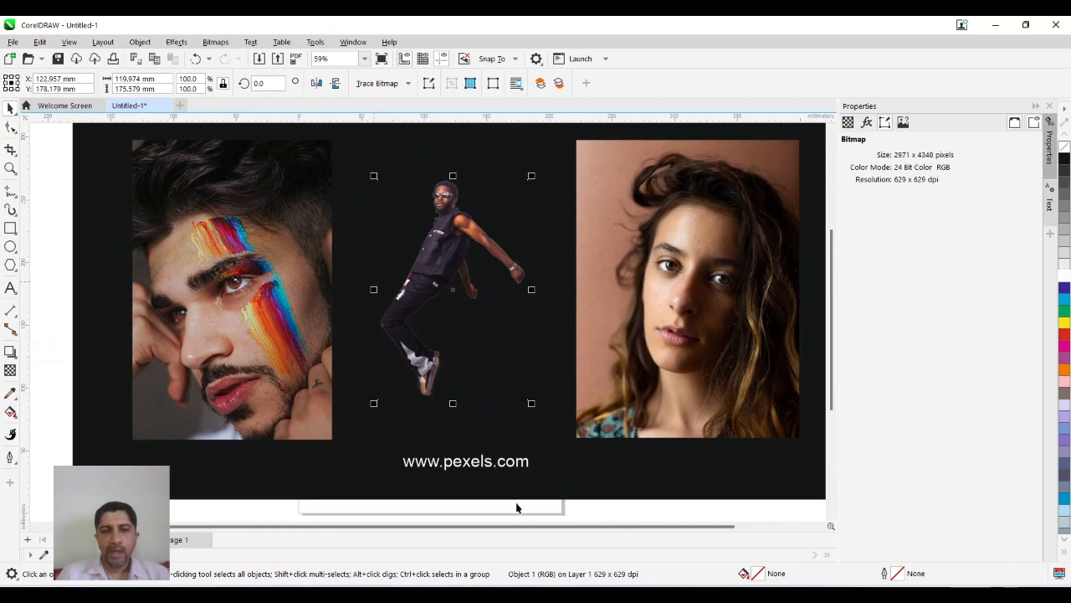
left_click(306, 377)
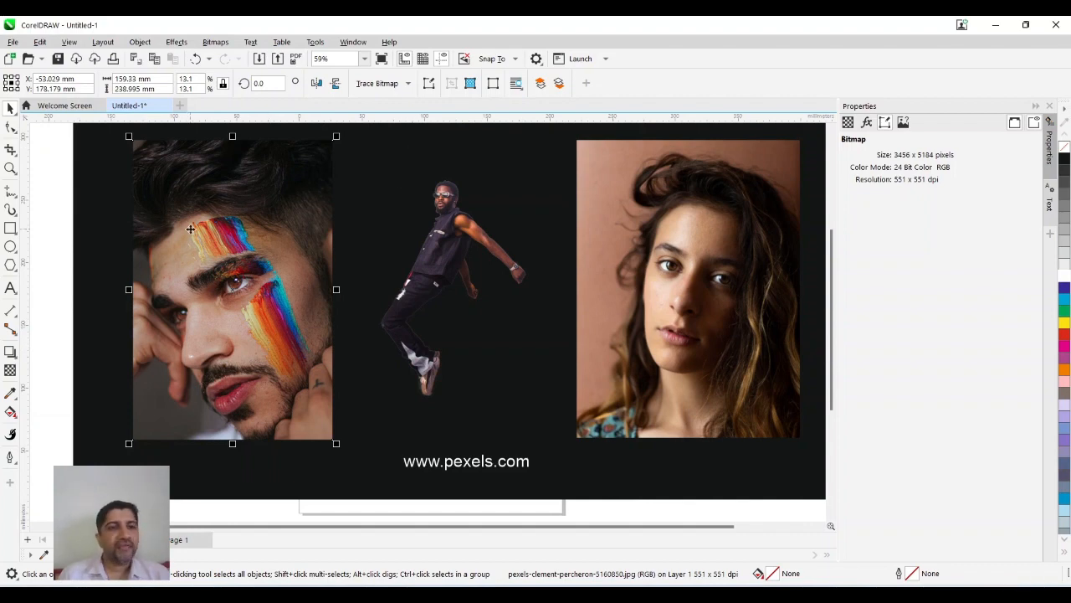
left_click(429, 84)
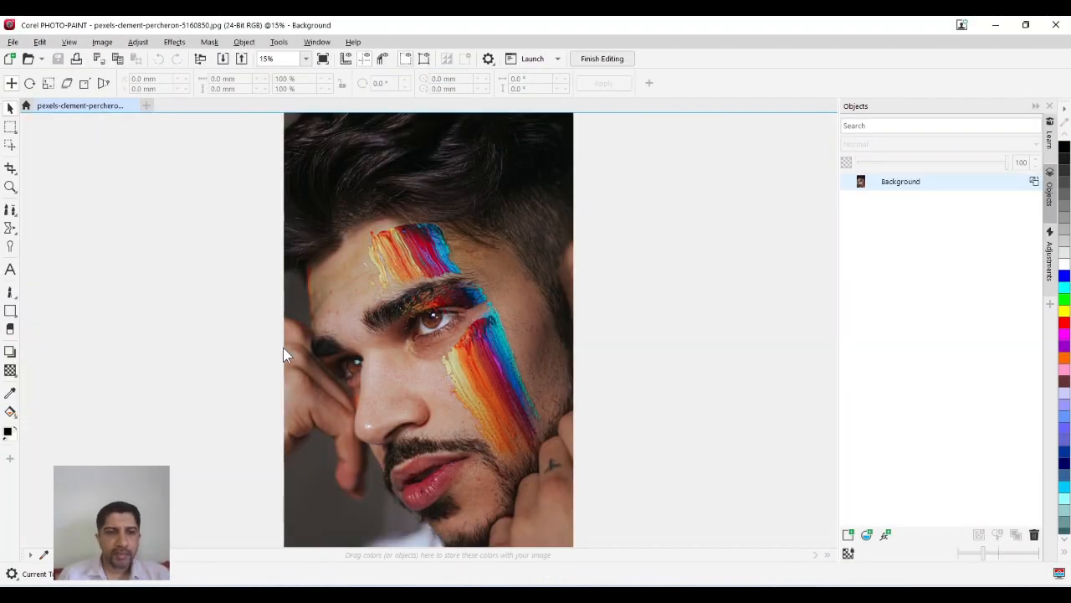
Open the portrait in a maximized Cutout Lab and highlight the borders of the gray background areas beside the forehead and below the hand.
left_click(102, 42)
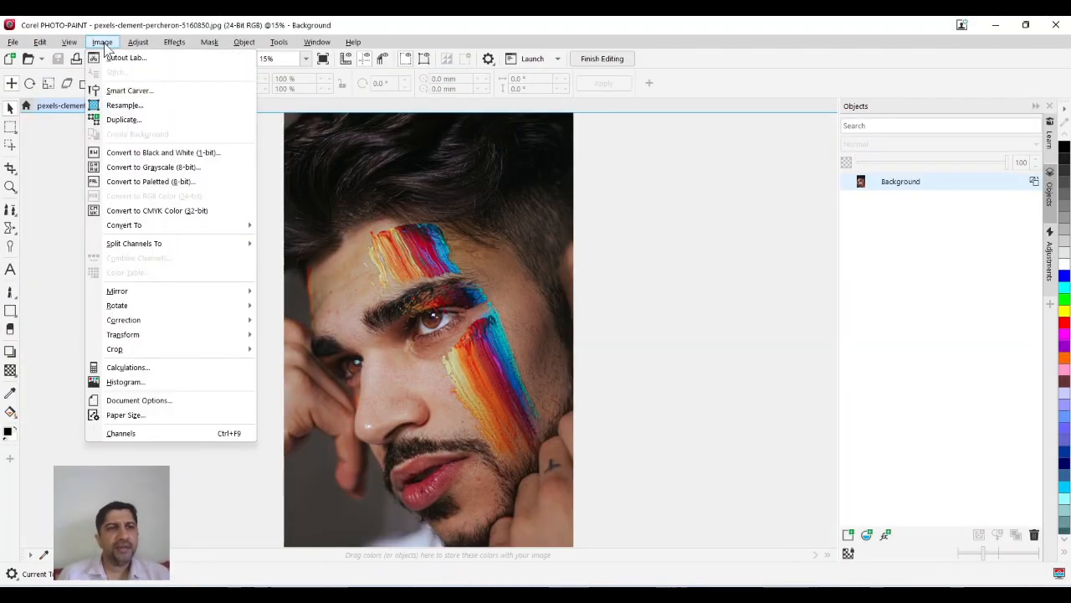
left_click(117, 57)
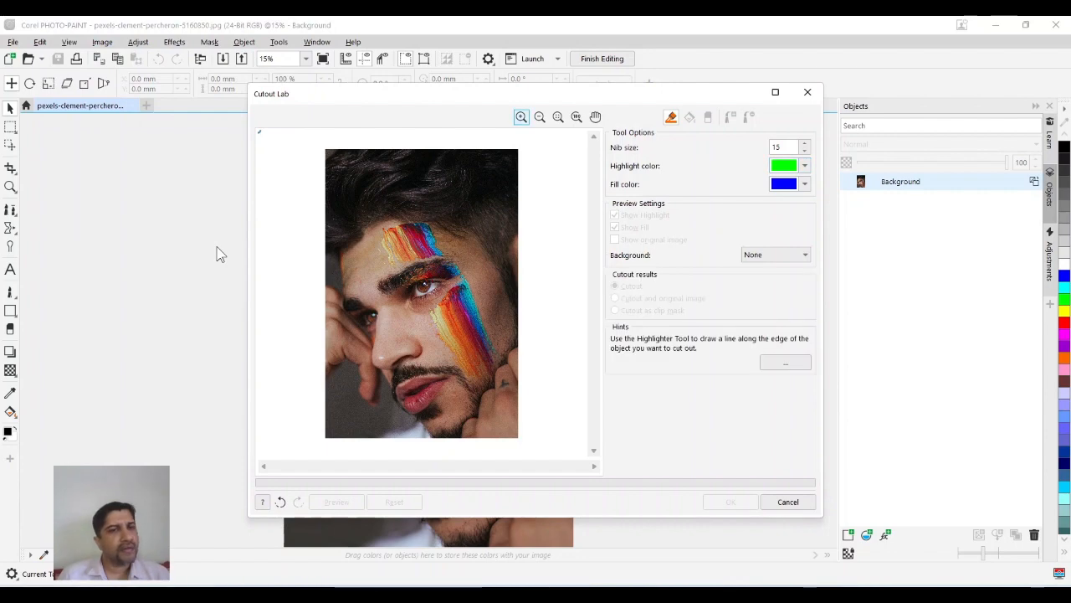
left_click(780, 93)
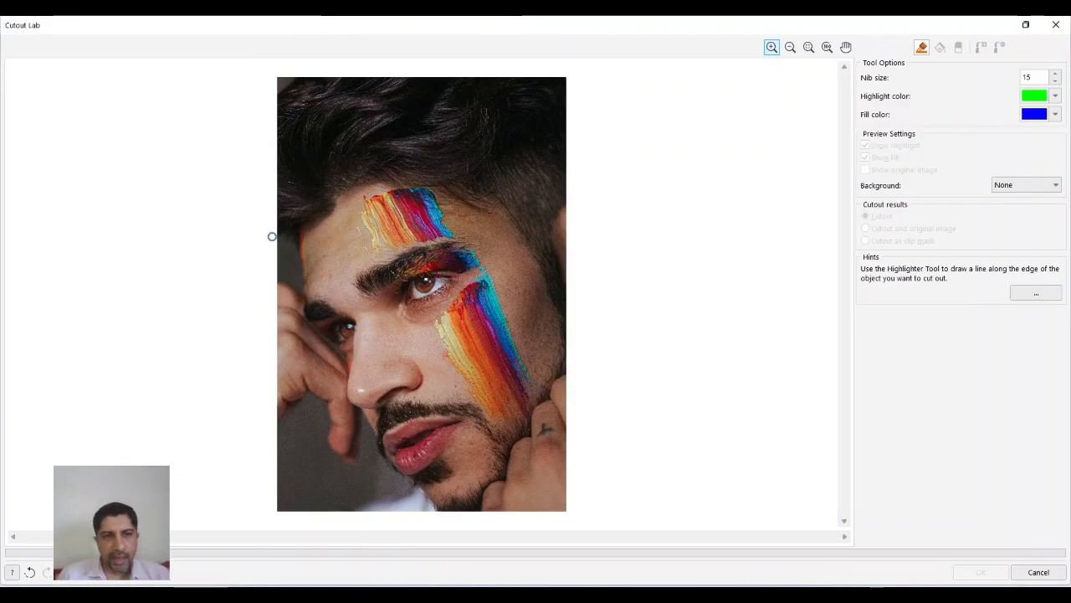
mouse_move(272, 236)
left_mouse_down()
mouse_move(301, 250)
mouse_move(282, 281)
mouse_move(280, 242)
left_mouse_up()
mouse_move(272, 430)
left_mouse_down()
mouse_move(332, 433)
mouse_move(345, 465)
mouse_move(381, 443)
mouse_move(427, 499)
mouse_move(369, 435)
left_mouse_up()
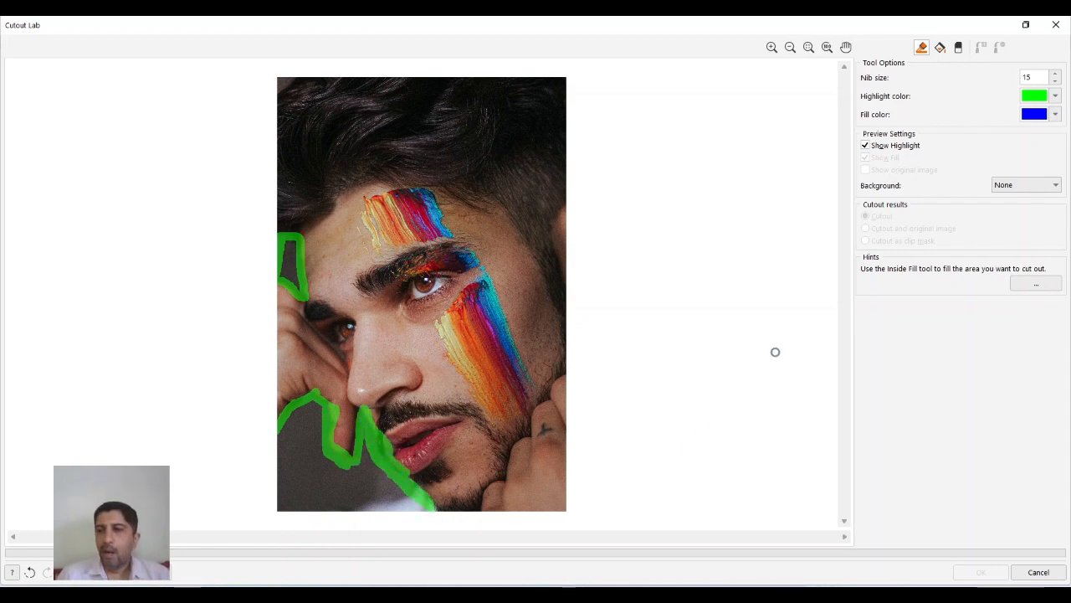
Fill the face, hair and hands with the Inside Fill tool and apply the cutout.
left_click(940, 48)
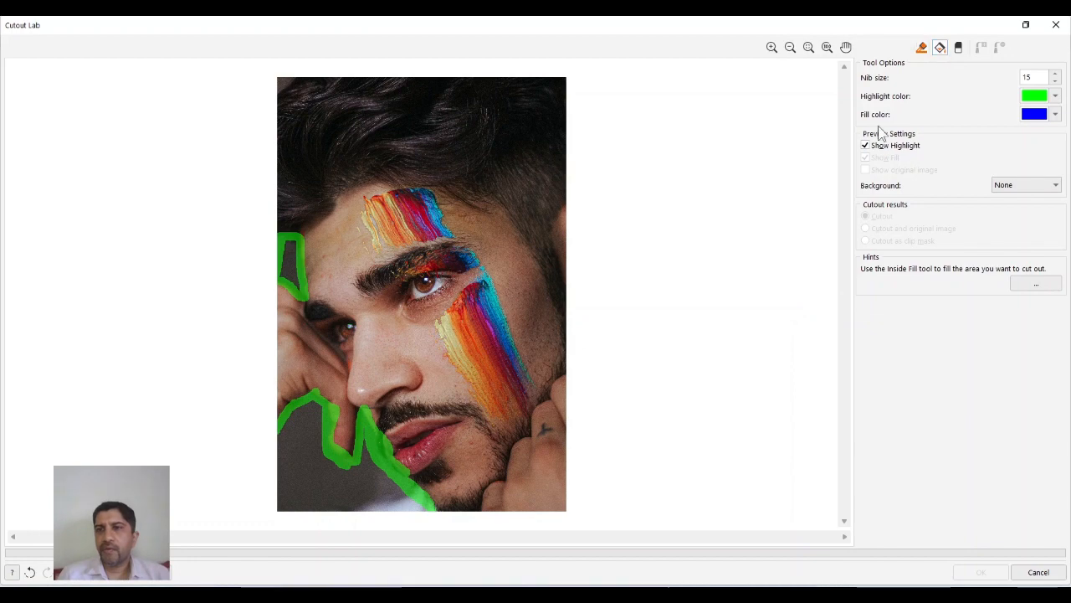
left_click(456, 317)
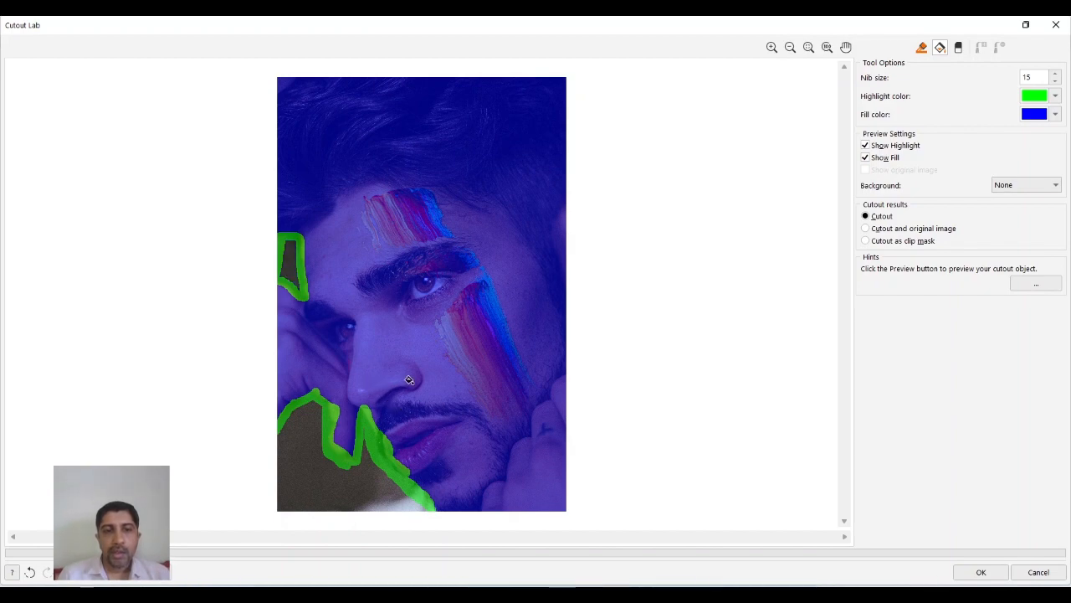
left_click(977, 571)
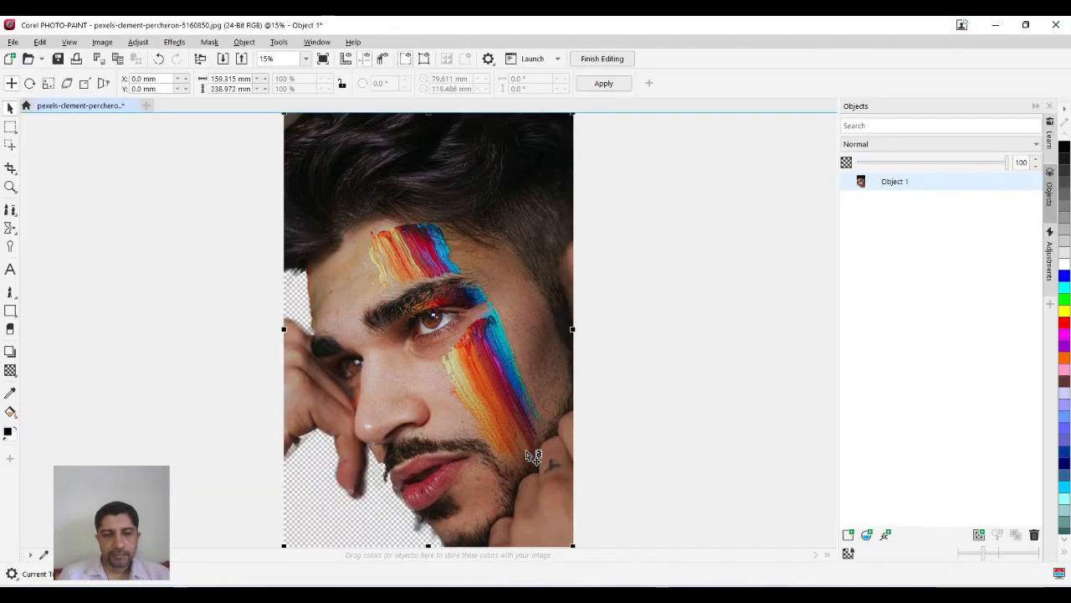
Inspect the cutout edges around the fingers, mouth and chin up close, and undo the cutout.
scroll(350, 496, "up", 2)
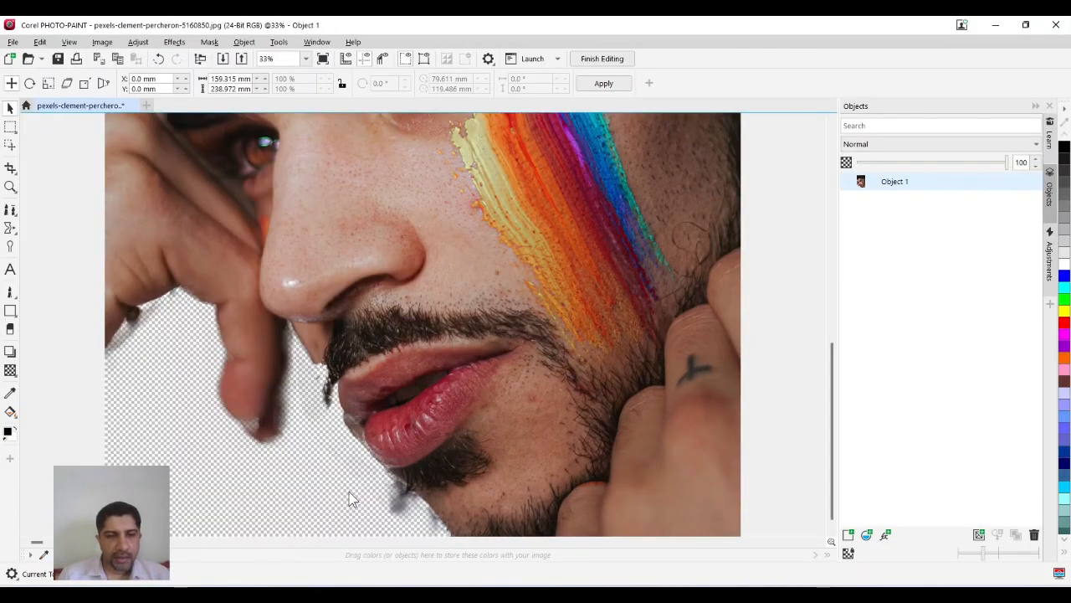
scroll(349, 497, "up", 1)
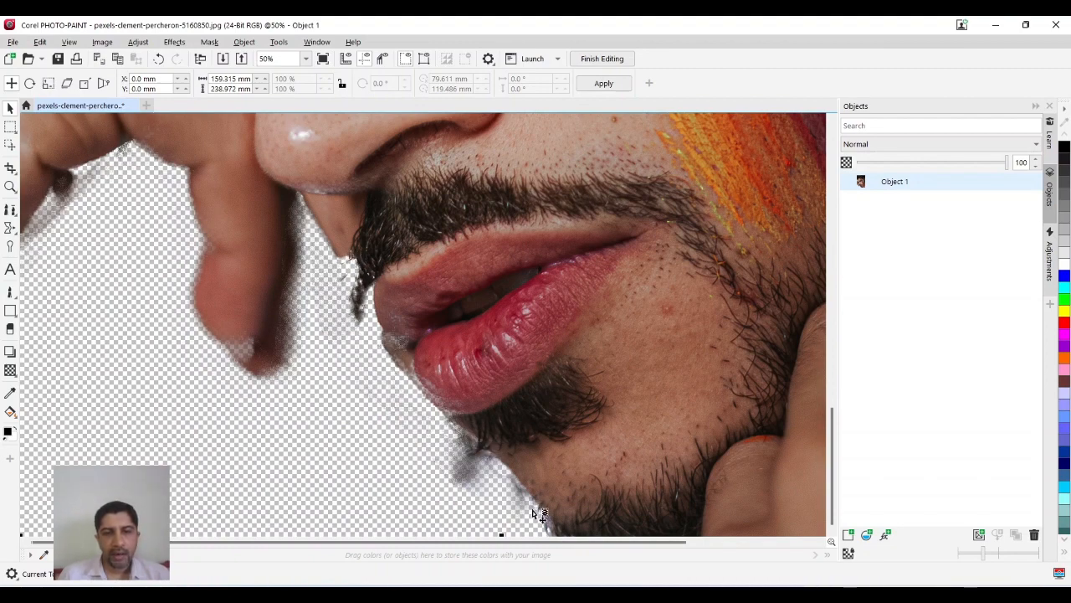
scroll(233, 363, "up", 1)
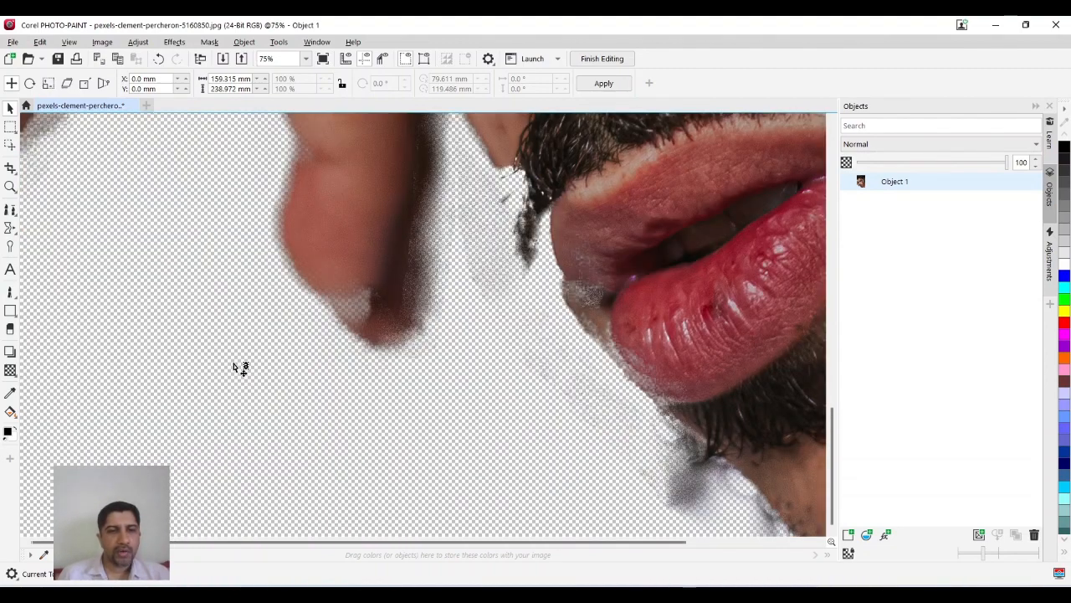
scroll(234, 363, "down", 2)
scroll(156, 374, "down", 2)
scroll(302, 411, "up", 1)
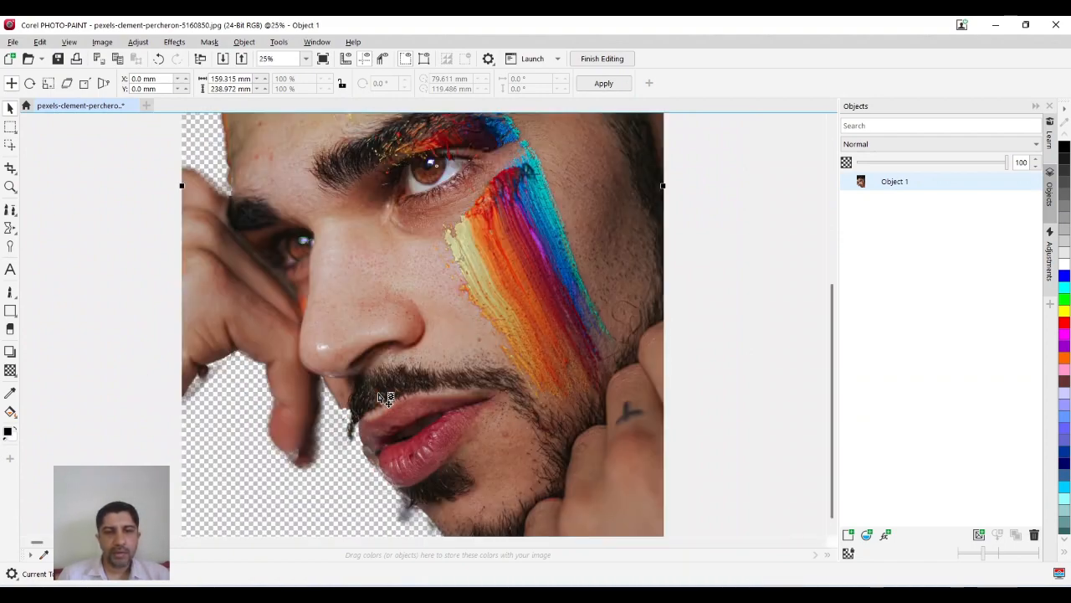
scroll(390, 399, "down", 1)
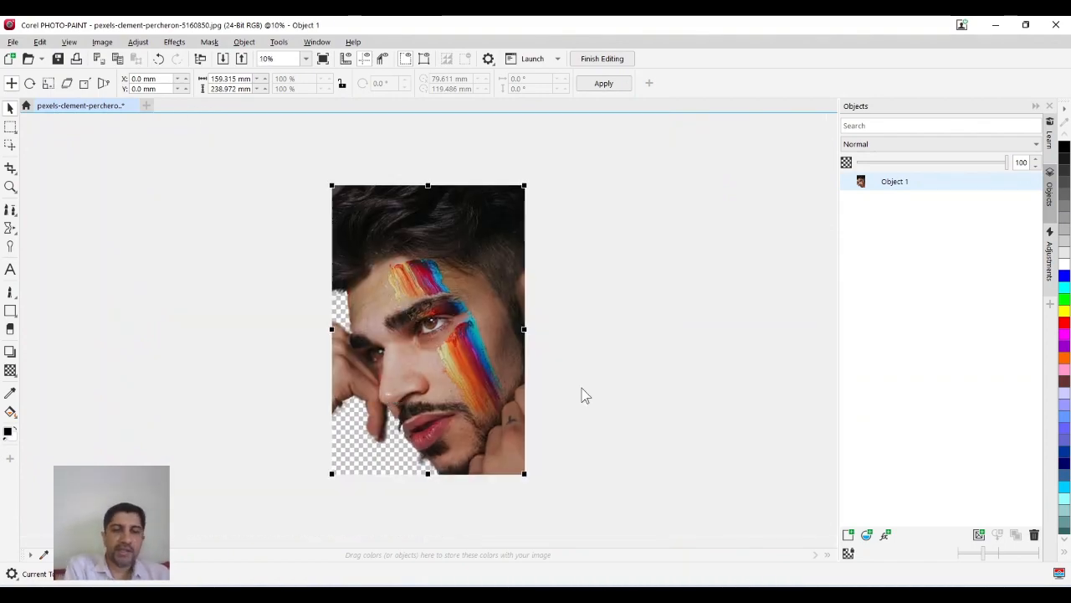
key("ctrl+z")
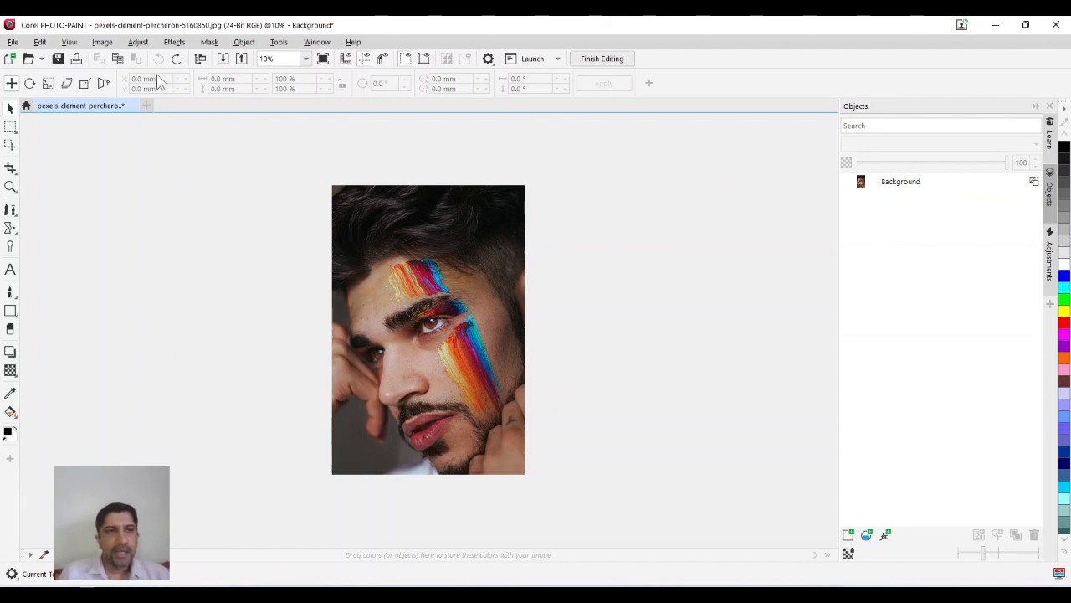
Open the restored portrait in a maximized Cutout Lab.
left_click(102, 42)
left_click(121, 53)
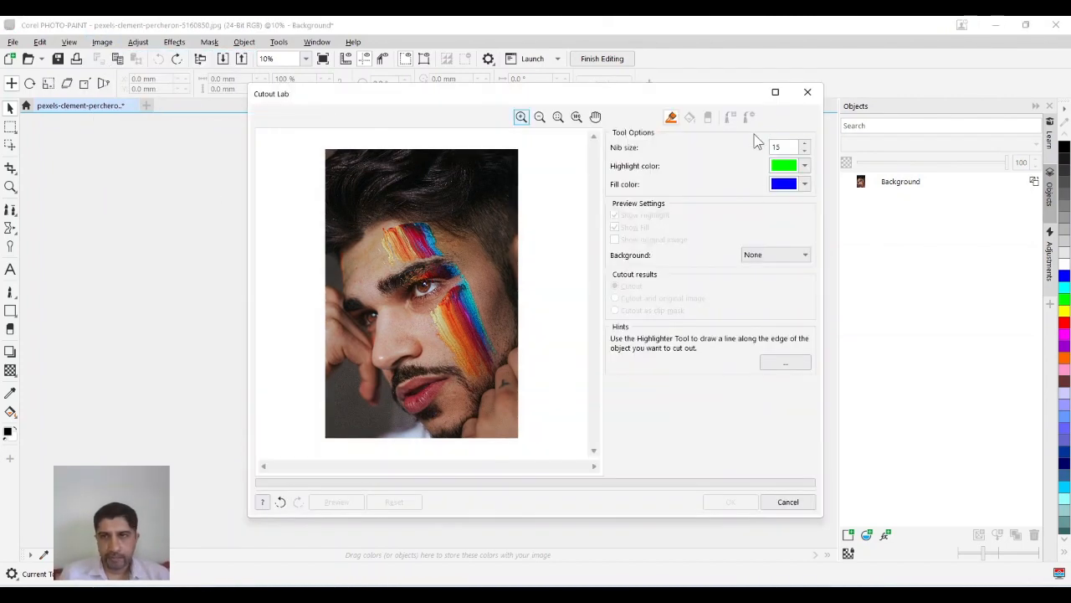
left_click(775, 92)
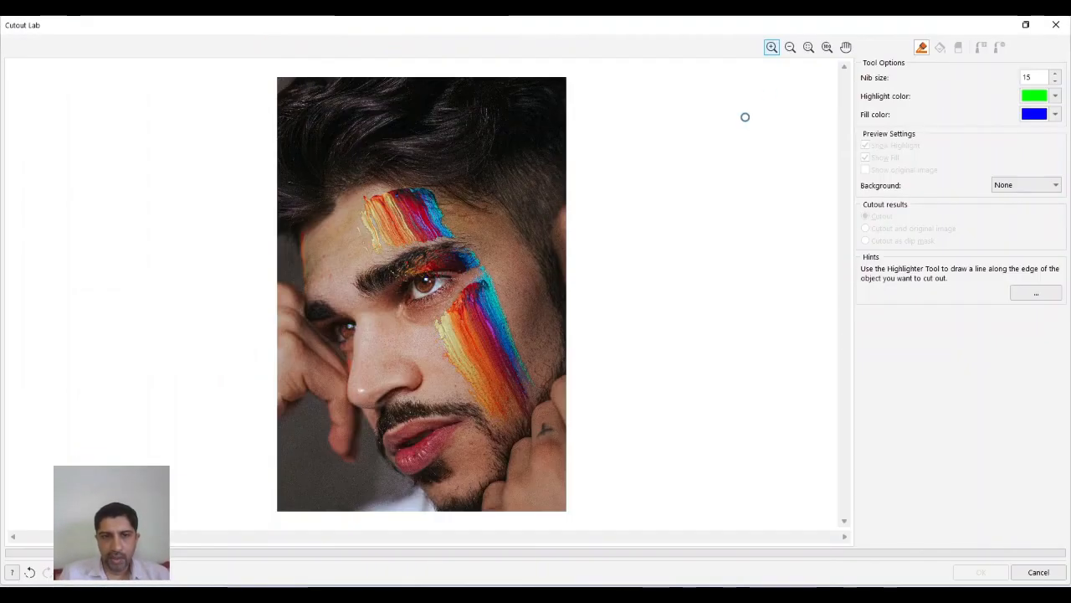
Highlight the edge of the small background area between the forehead and the hand, out to the photo's border.
left_click(362, 470)
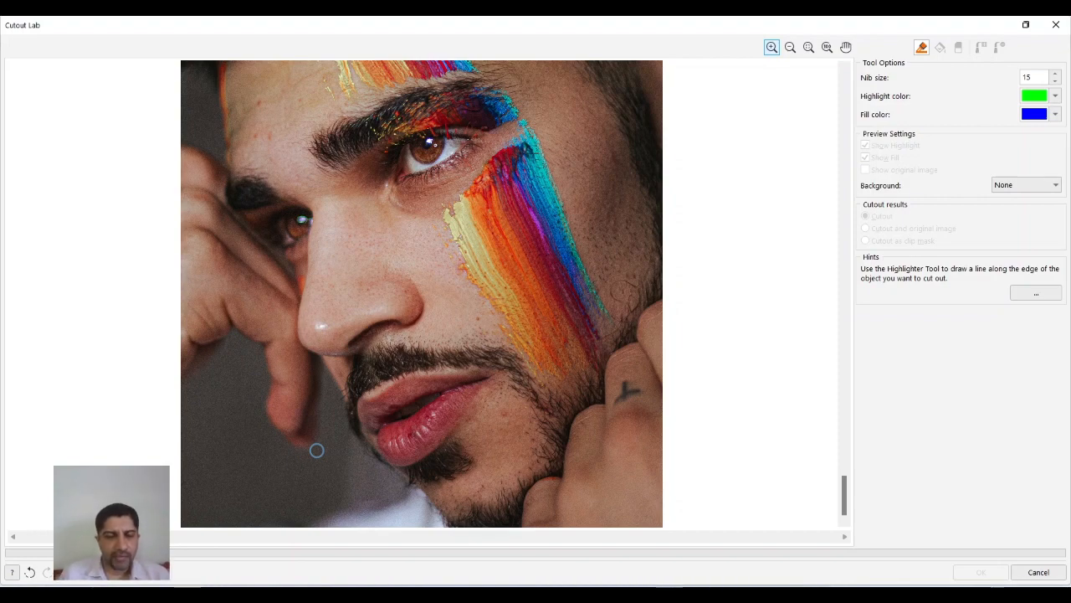
scroll(273, 464, "up", 2)
scroll(273, 464, "down", 1)
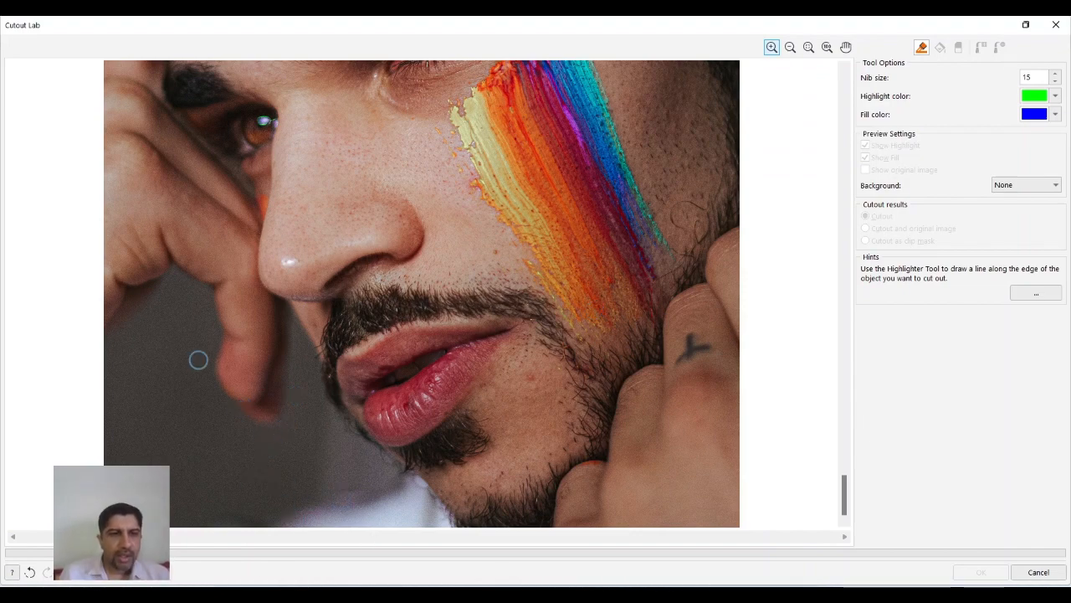
scroll(259, 342, "up", 1)
scroll(258, 347, "down", 3)
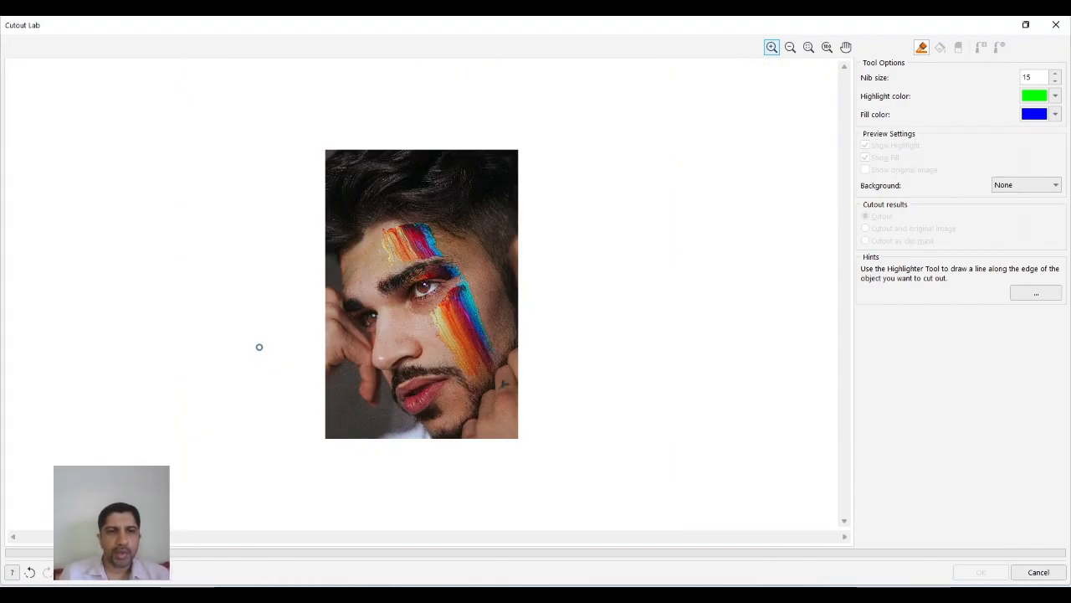
scroll(336, 272, "up", 2)
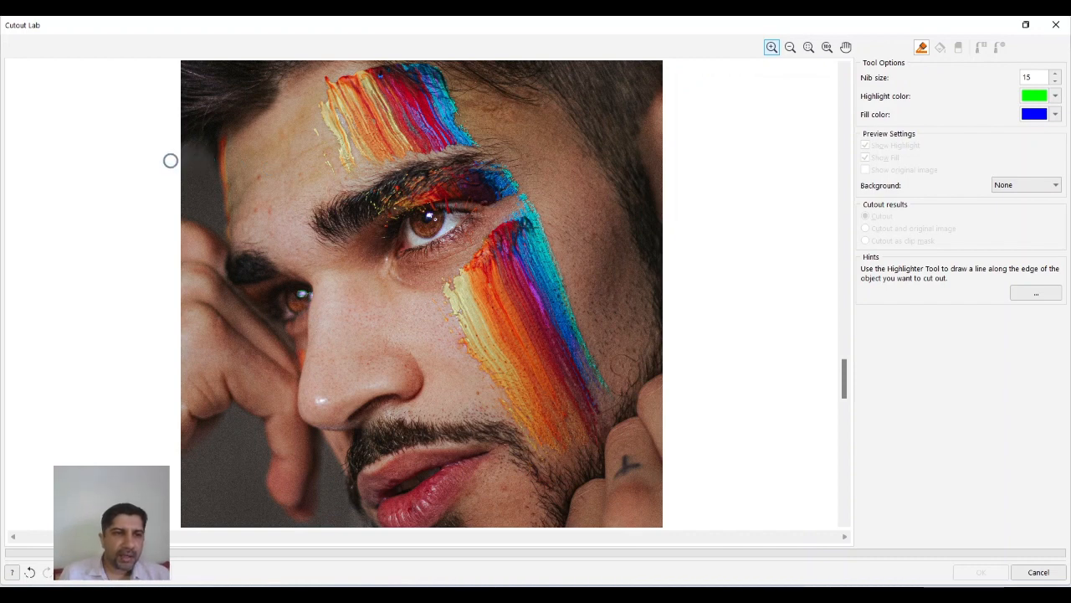
left_click_drag(180, 154, 182, 154)
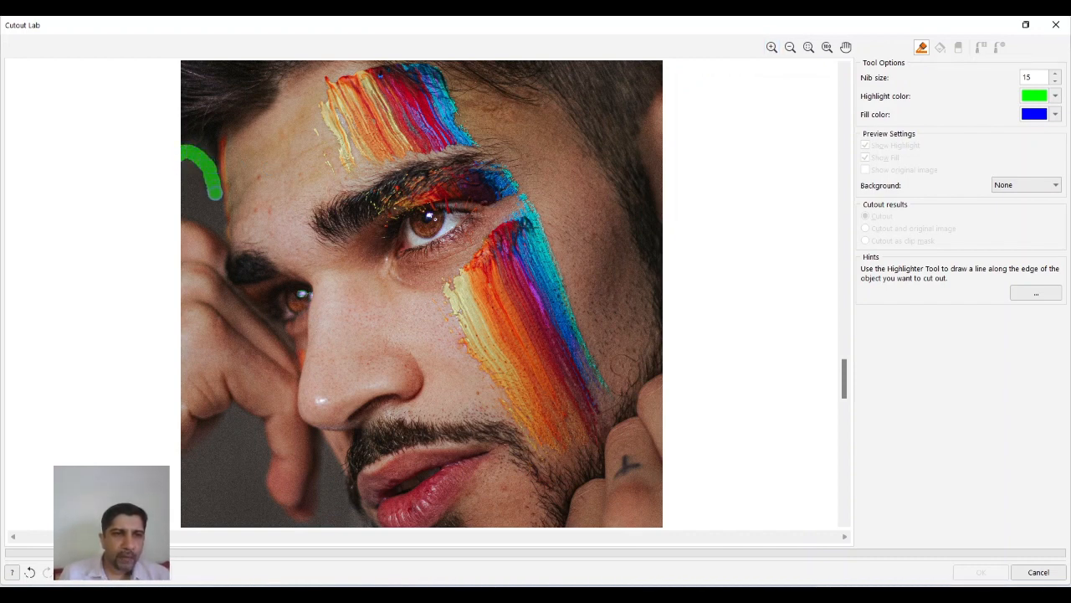
left_click_drag(215, 196, 217, 215)
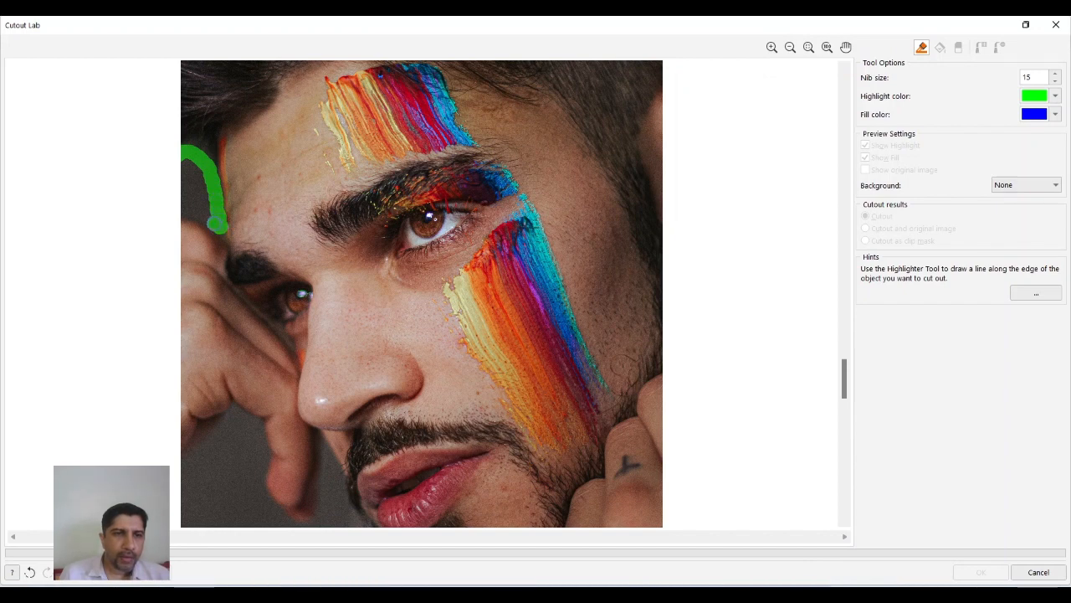
left_click_drag(177, 212, 170, 213)
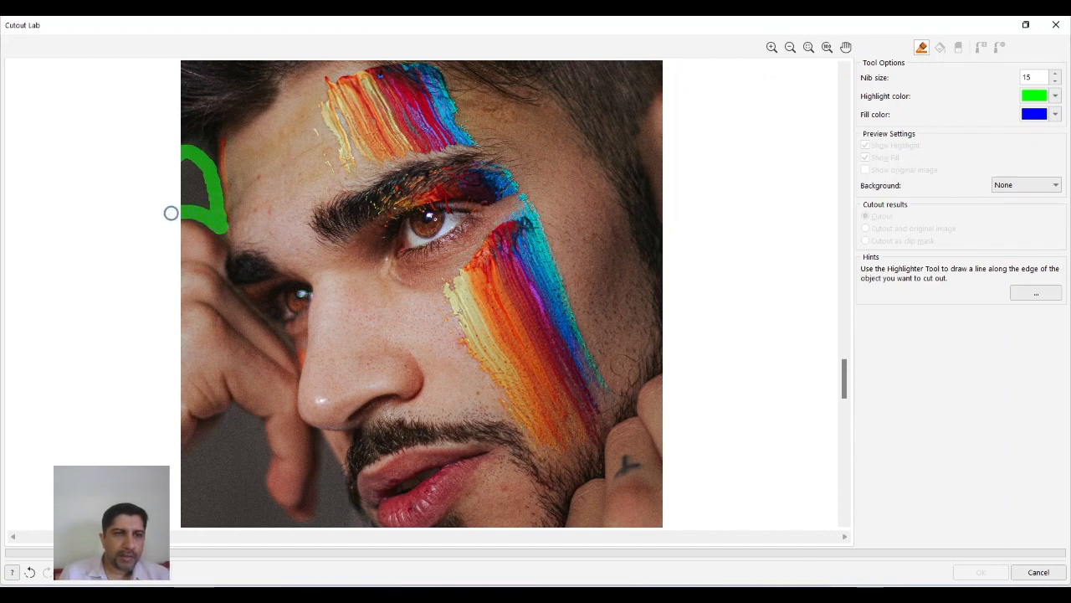
Highlight the lower background area's edge along the hand, finger, mouth and chin, and set the nib size to 20.
mouse_move(182, 463)
left_mouse_down()
mouse_move(230, 414)
mouse_move(270, 424)
mouse_move(192, 455)
mouse_move(231, 416)
mouse_move(261, 424)
mouse_move(262, 490)
mouse_move(279, 519)
left_mouse_up()
key("ctrl+z")
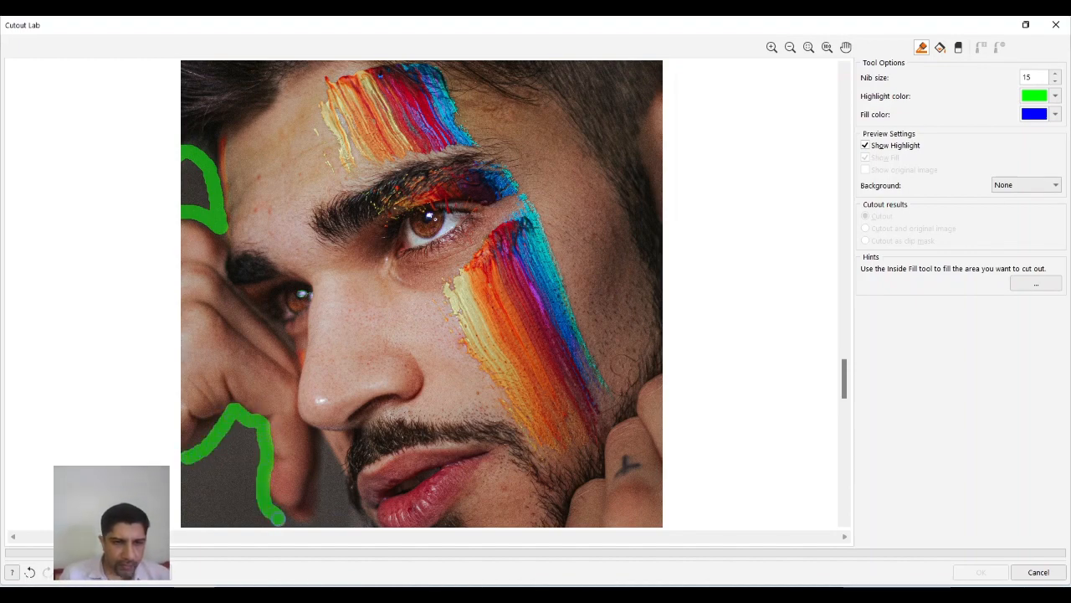
left_click_drag(846, 391, 845, 521)
mouse_move(280, 438)
left_mouse_down()
mouse_move(321, 435)
mouse_move(329, 379)
mouse_move(362, 454)
mouse_move(435, 520)
left_mouse_up()
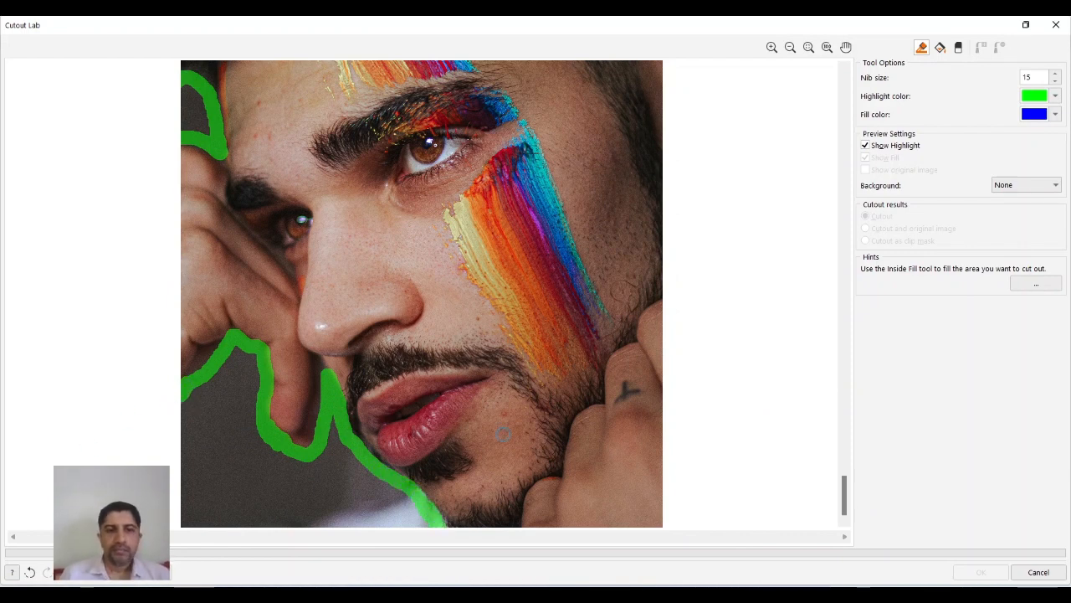
double_click(1029, 76)
type("20")
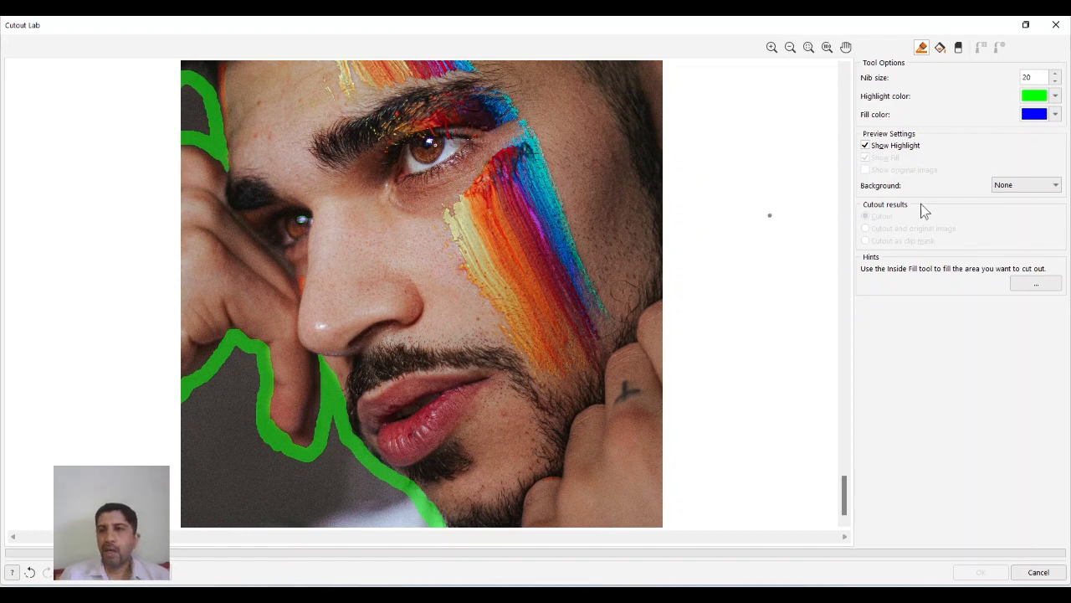
Fill the man's face and hands as the area to keep and apply the cutout to remove the portrait's background.
left_click(940, 47)
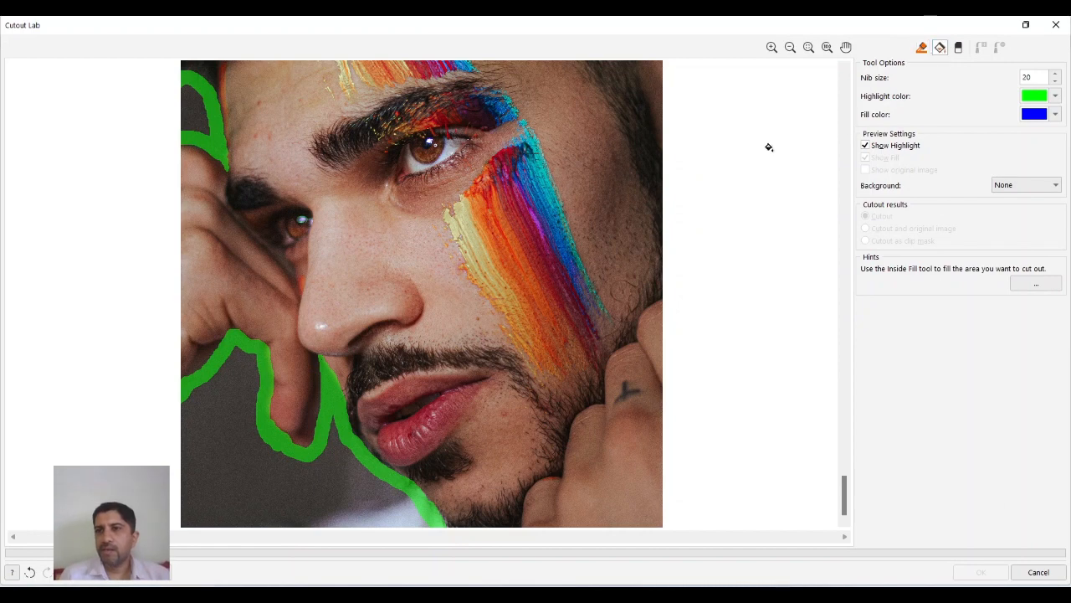
left_click(462, 251)
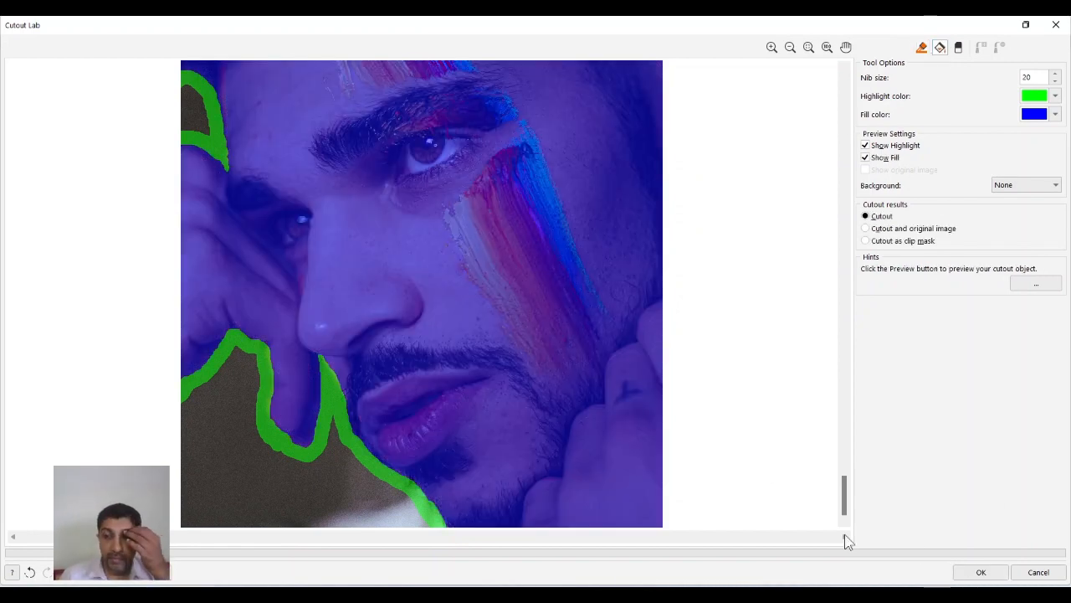
left_click(976, 573)
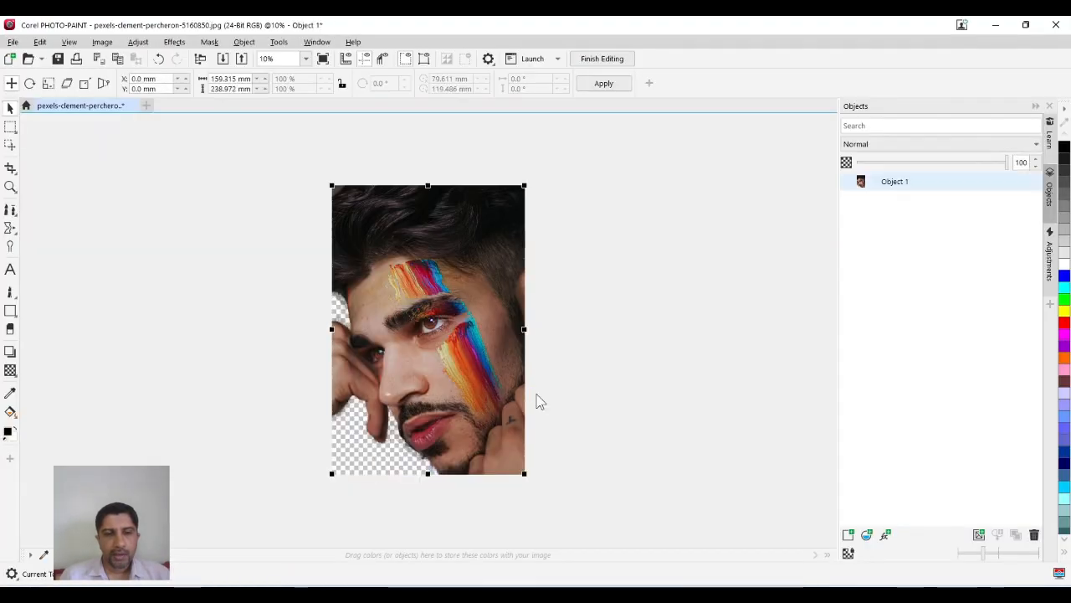
Erase the leftover background fringe in the small gap between the man's forehead and hand with the Eraser tool.
scroll(444, 430, "up", 4)
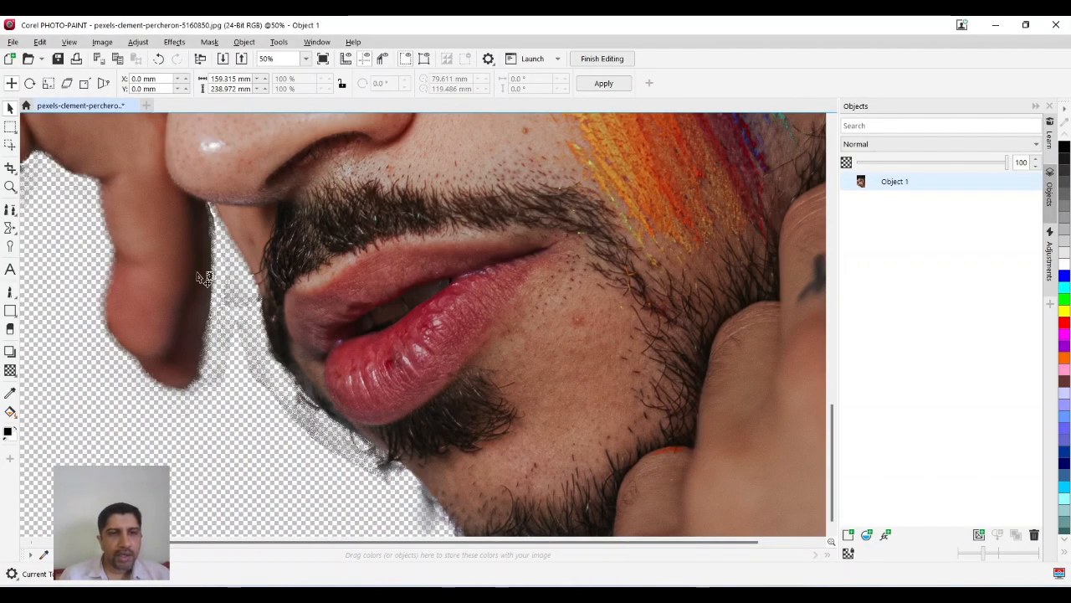
scroll(299, 433, "down", 1)
scroll(309, 482, "down", 1)
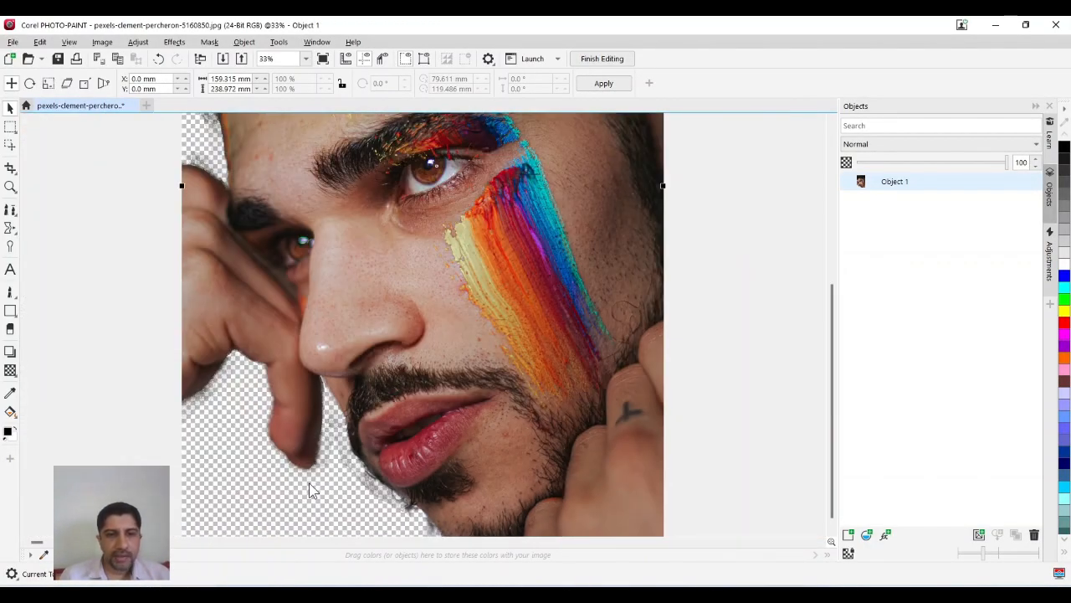
scroll(309, 482, "down", 2)
scroll(368, 313, "up", 3)
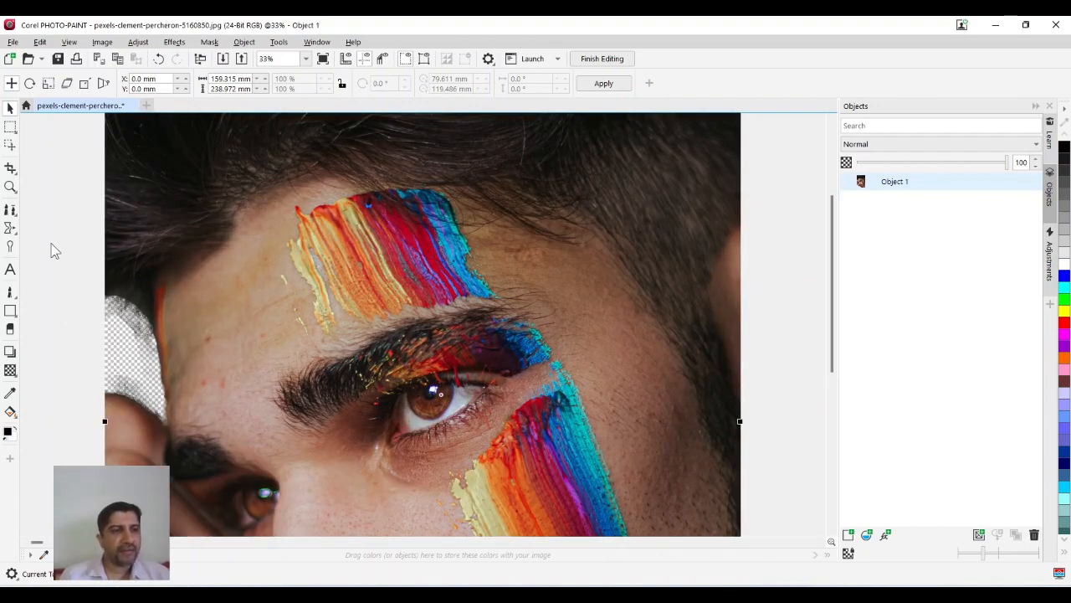
left_click(10, 329)
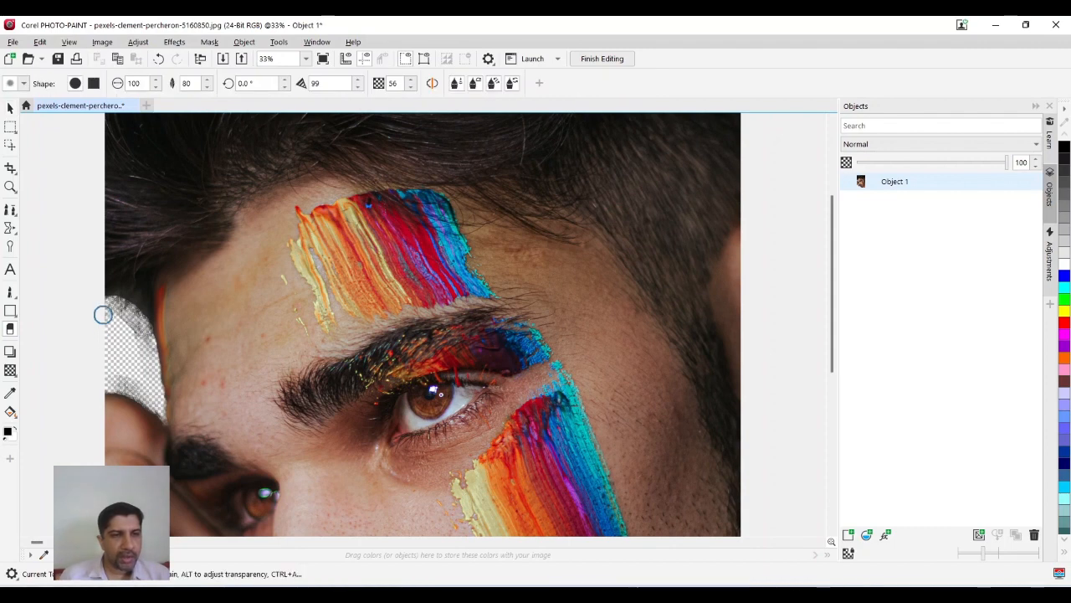
mouse_move(102, 314)
left_mouse_down()
mouse_move(106, 301)
mouse_move(132, 300)
mouse_move(139, 338)
mouse_move(105, 311)
mouse_move(126, 303)
mouse_move(137, 318)
mouse_move(145, 381)
mouse_move(137, 311)
mouse_move(147, 363)
mouse_move(117, 377)
mouse_move(132, 383)
mouse_move(110, 380)
mouse_move(146, 393)
mouse_move(143, 351)
mouse_move(154, 395)
mouse_move(136, 389)
left_mouse_up()
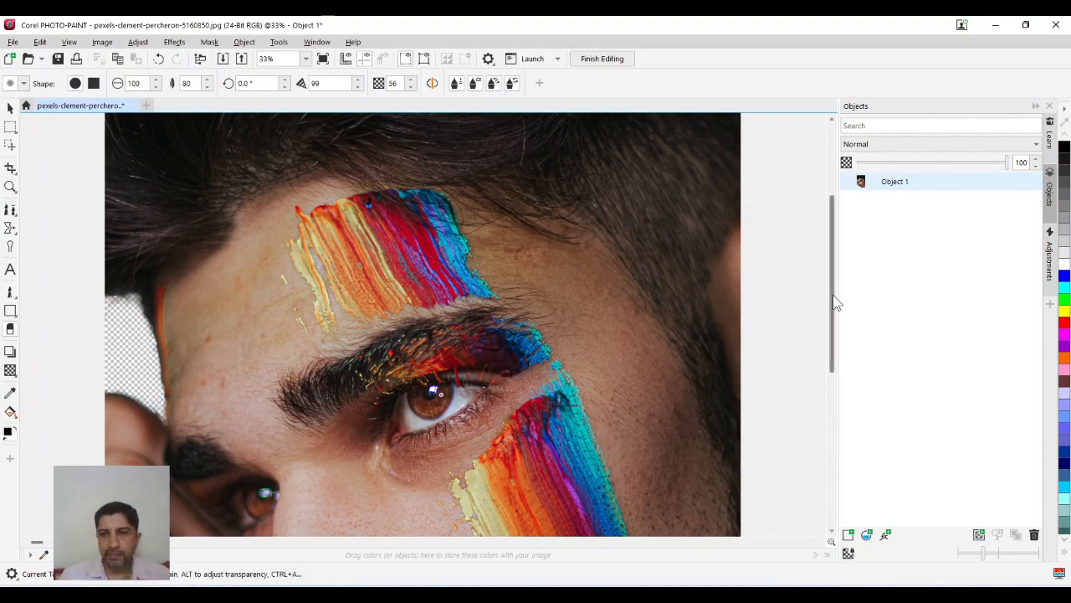
Erase the leftover background fringe in the lower area around the chin, mouth, finger and hand.
left_click_drag(833, 300, 636, 473)
left_click_drag(833, 340, 825, 524)
mouse_move(299, 342)
left_mouse_down()
mouse_move(297, 433)
mouse_move(302, 363)
mouse_move(321, 426)
mouse_move(314, 417)
mouse_move(309, 369)
mouse_move(329, 430)
mouse_move(363, 483)
mouse_move(336, 427)
mouse_move(424, 519)
left_mouse_up()
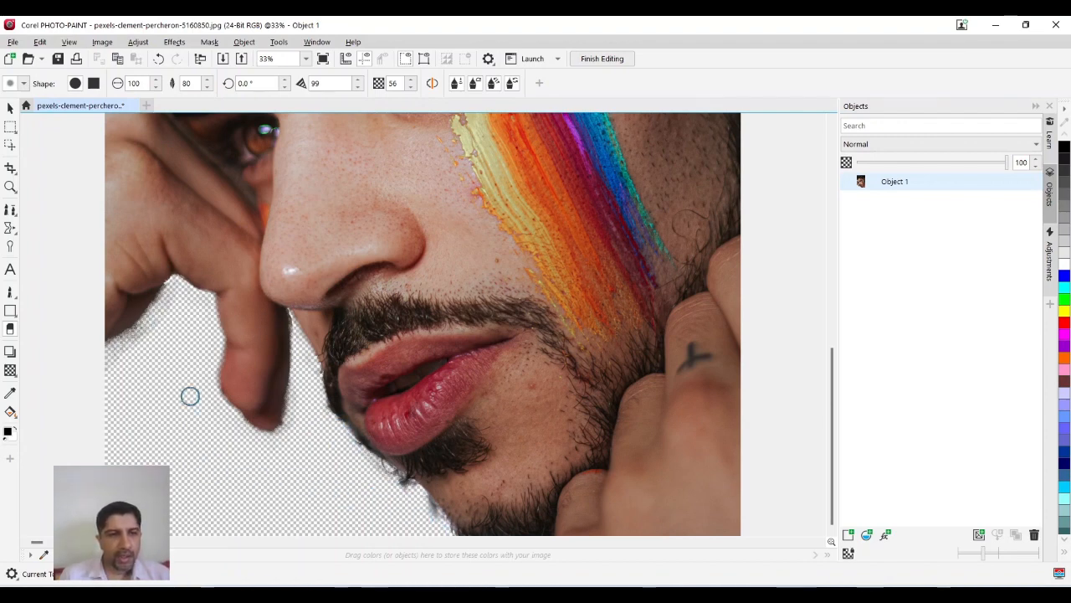
mouse_move(175, 302)
left_mouse_down()
mouse_move(109, 363)
mouse_move(175, 291)
mouse_move(149, 325)
mouse_move(99, 351)
mouse_move(140, 328)
mouse_move(171, 285)
mouse_move(107, 375)
left_mouse_up()
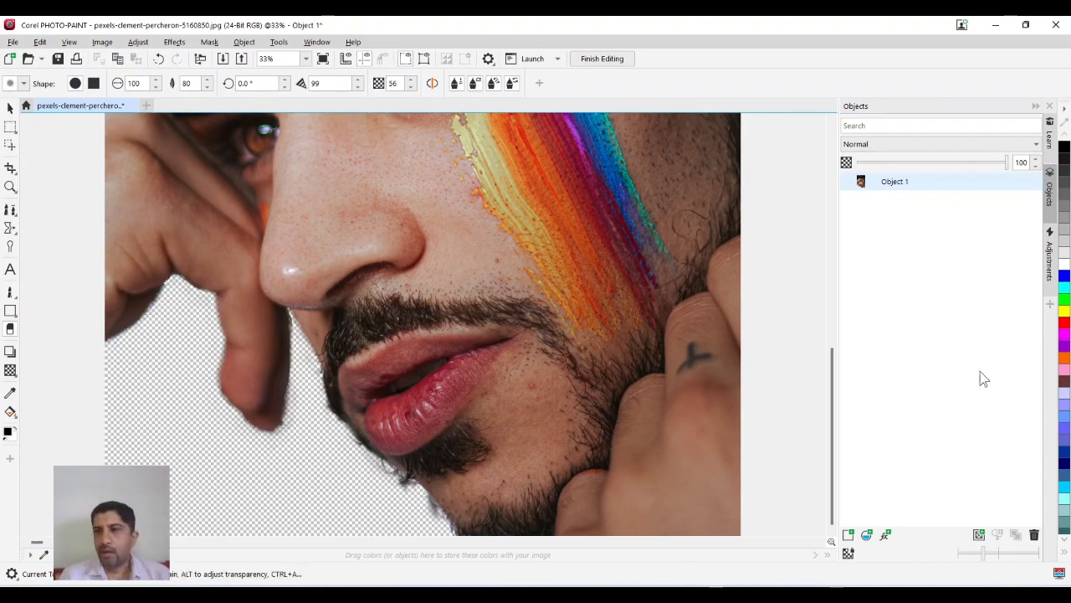
Finish editing the man's portrait, save the changes and return to the CorelDRAW layout.
scroll(553, 269, "up", 2)
scroll(553, 264, "down", 4)
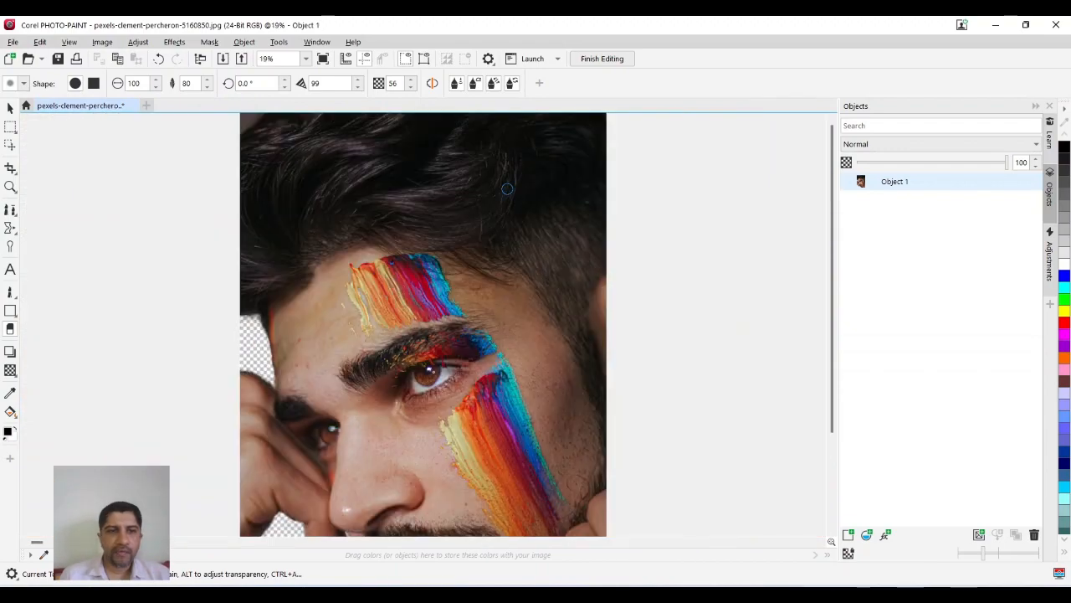
left_click(596, 60)
left_click(487, 339)
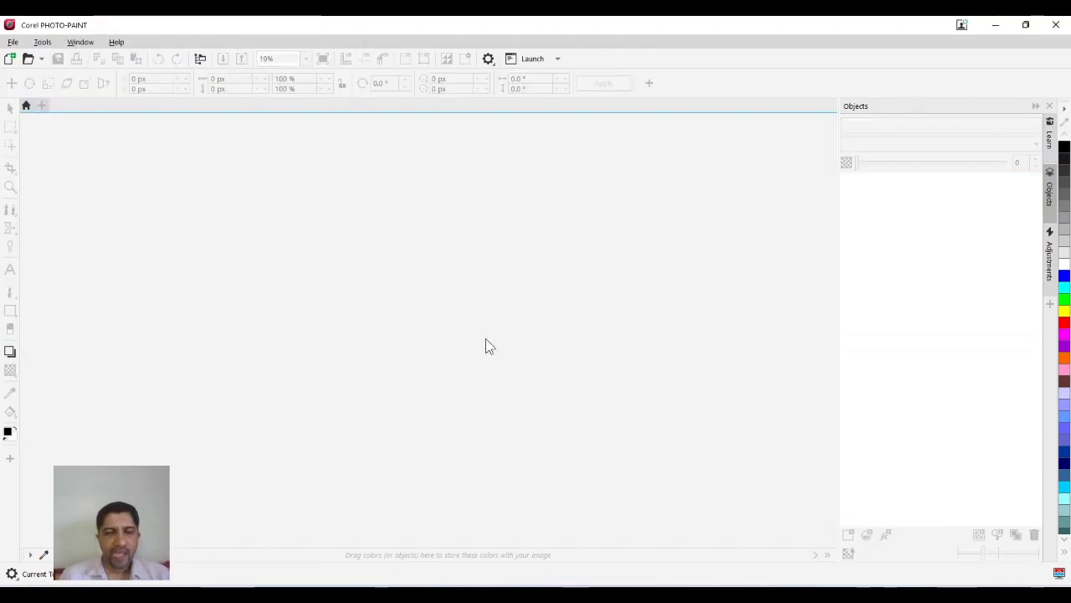
left_click(995, 25)
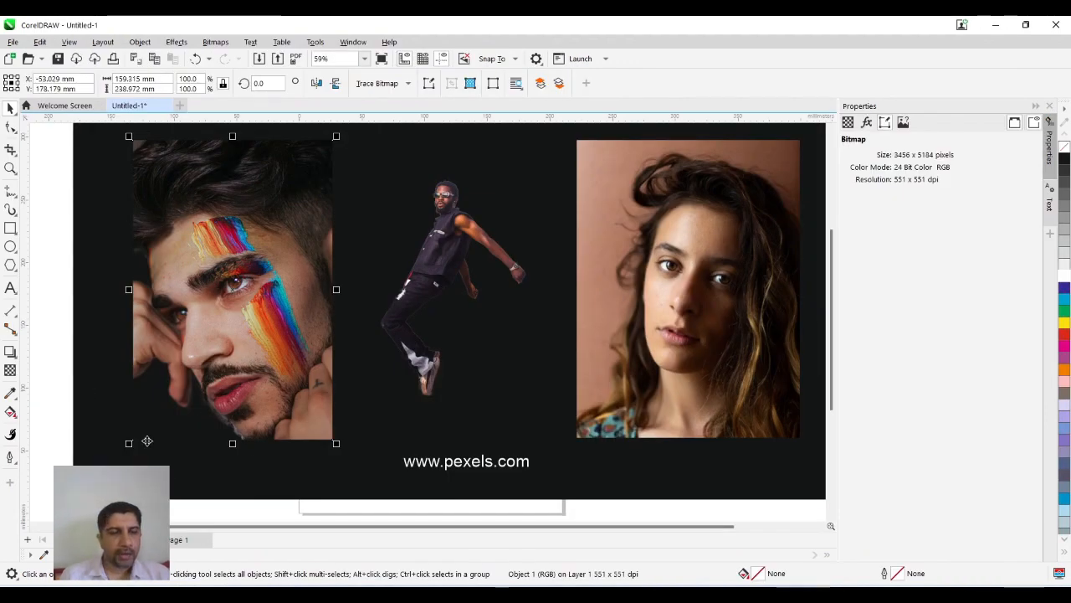
Open the woman's portrait for editing in PHOTO-PAINT and bring it into a maximized Cutout Lab.
left_click(698, 328)
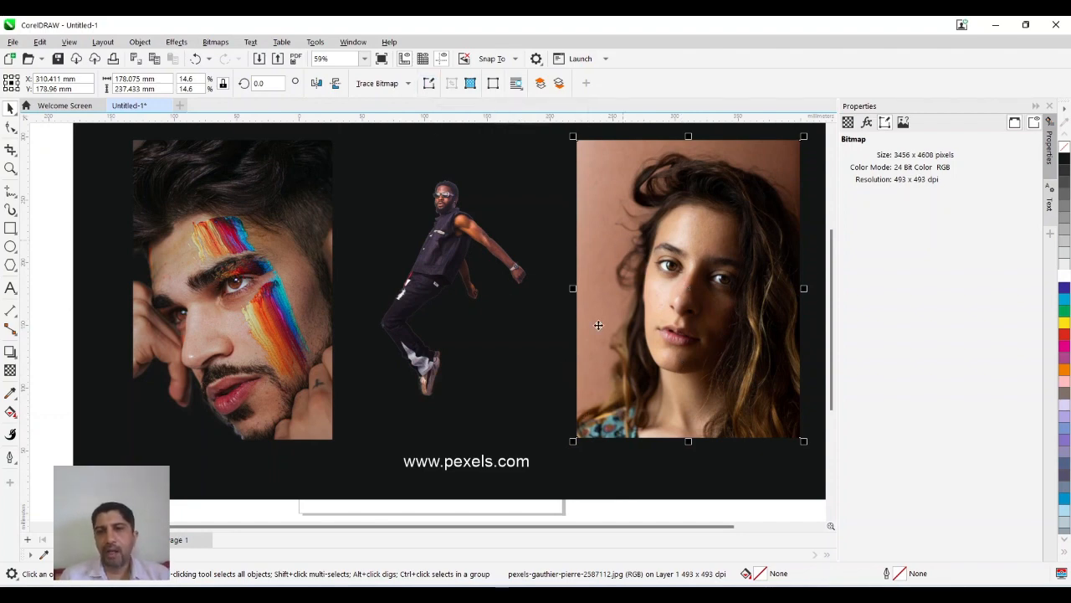
left_click(428, 84)
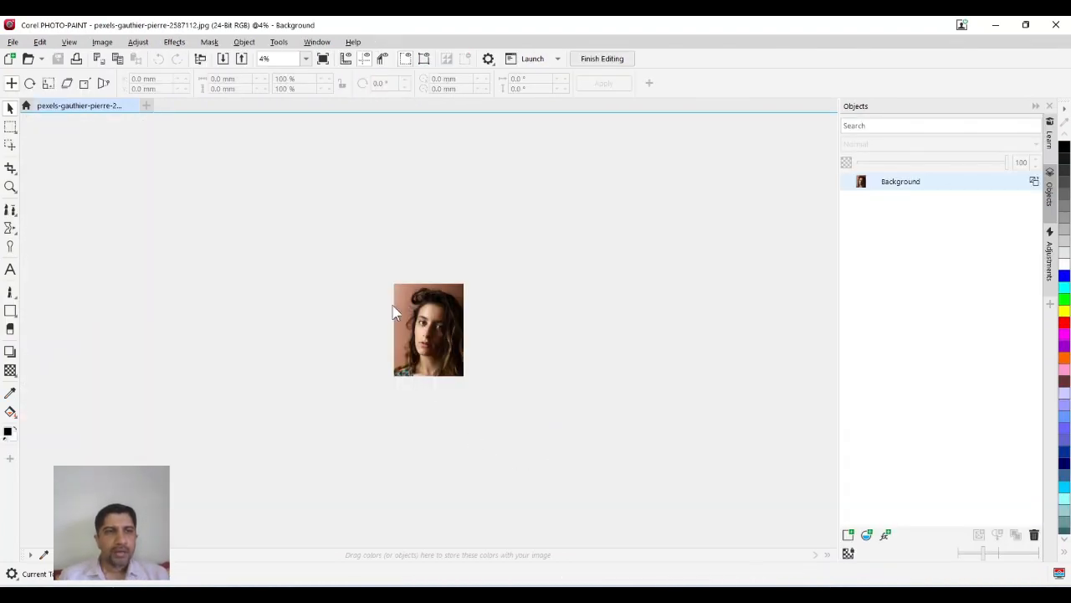
left_click(103, 42)
left_click(122, 54)
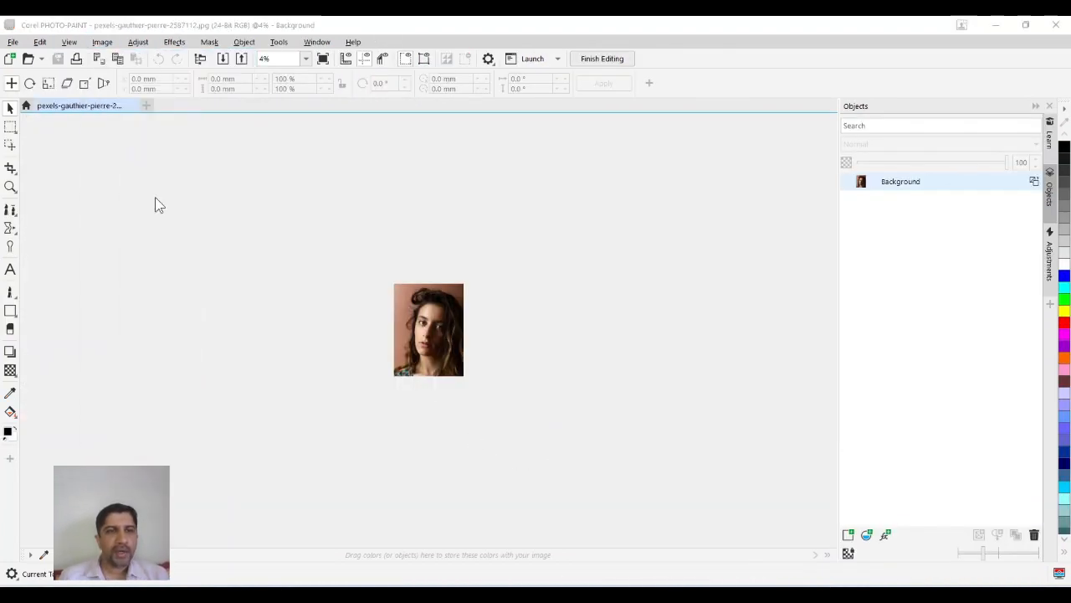
left_click(775, 92)
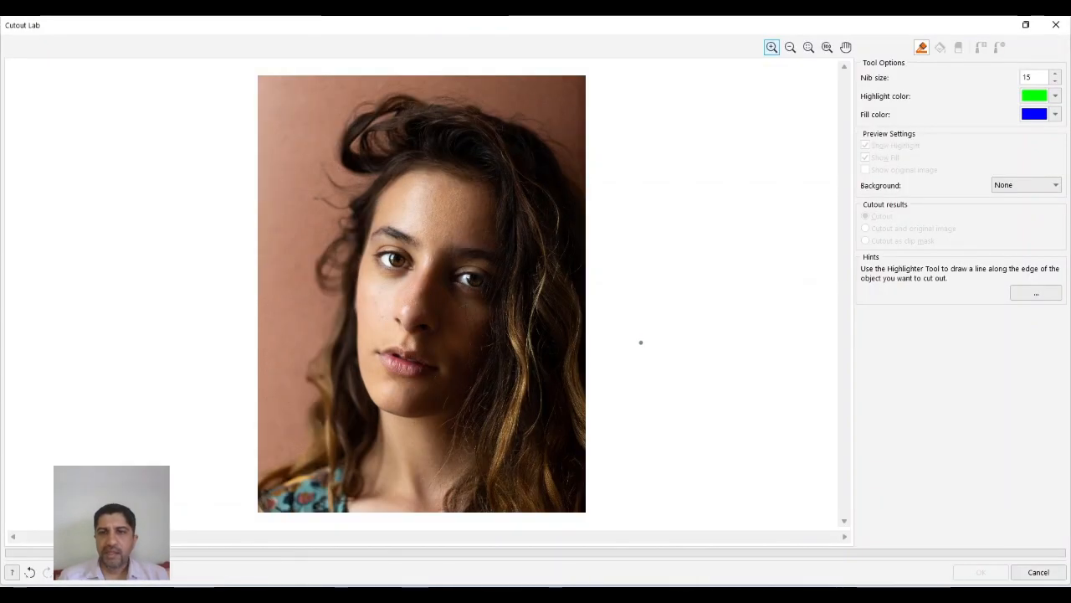
Highlight the woman's outline with a nib size of 100, from the shoulder up around the hair to the opposite photo border.
type("100")
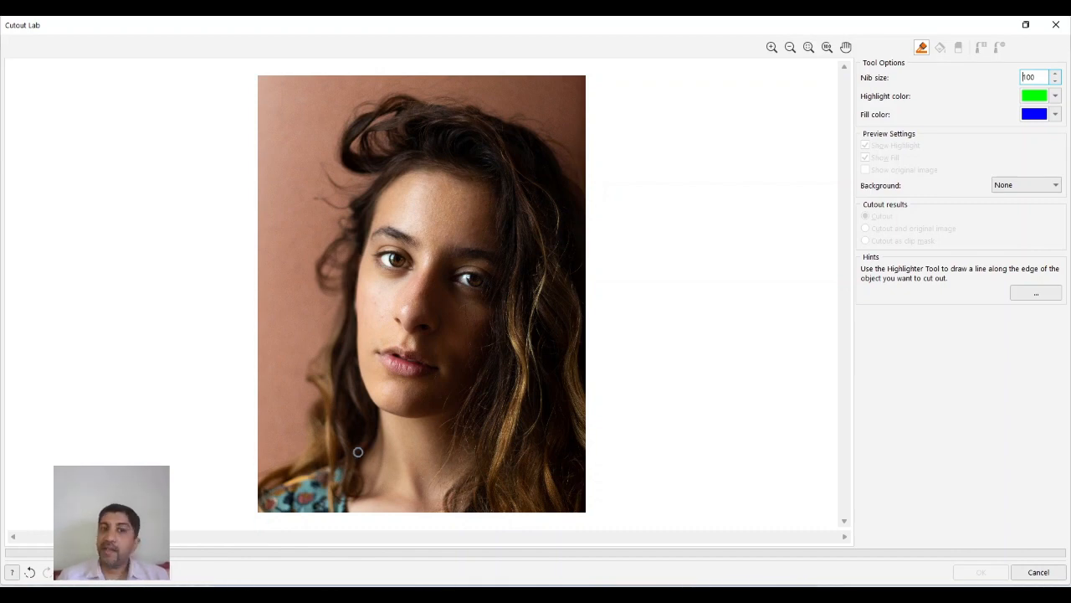
scroll(357, 452, "up", 1)
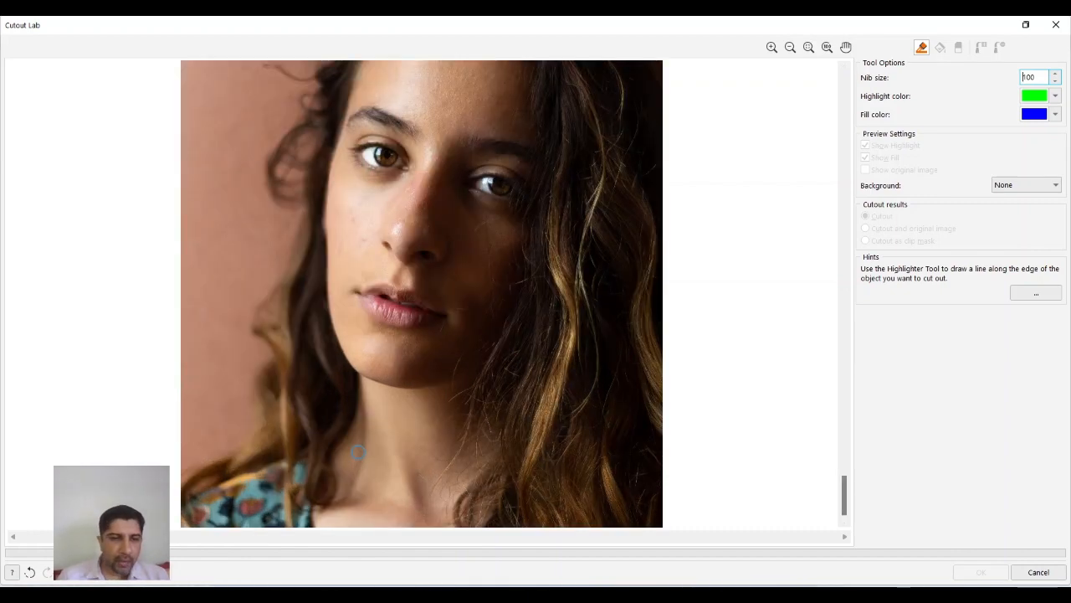
left_click(188, 469)
left_click_drag(201, 460, 223, 455)
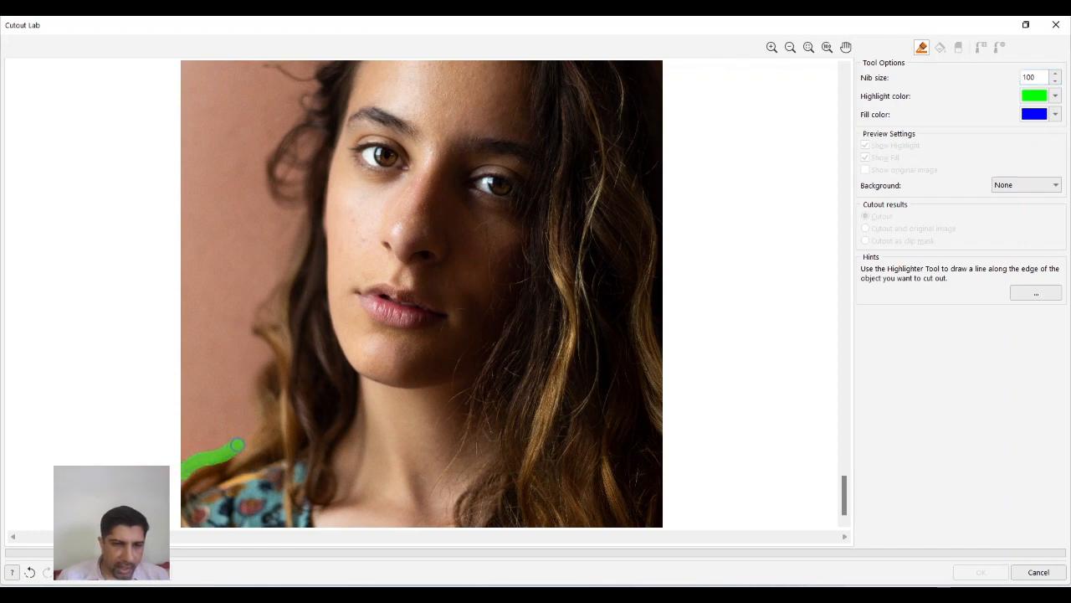
mouse_move(253, 413)
left_mouse_down()
mouse_move(268, 349)
mouse_move(254, 342)
mouse_move(256, 300)
mouse_move(299, 213)
mouse_move(263, 186)
mouse_move(261, 153)
mouse_move(298, 122)
mouse_move(310, 79)
left_mouse_up()
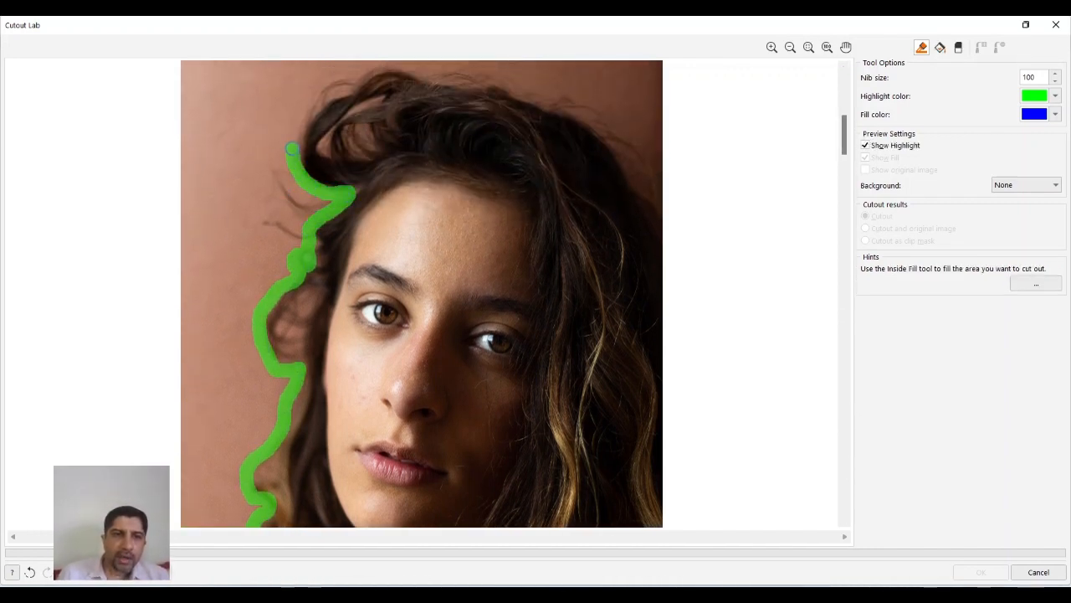
mouse_move(360, 83)
left_mouse_down()
mouse_move(388, 64)
mouse_move(392, 87)
mouse_move(561, 122)
mouse_move(684, 254)
left_mouse_up()
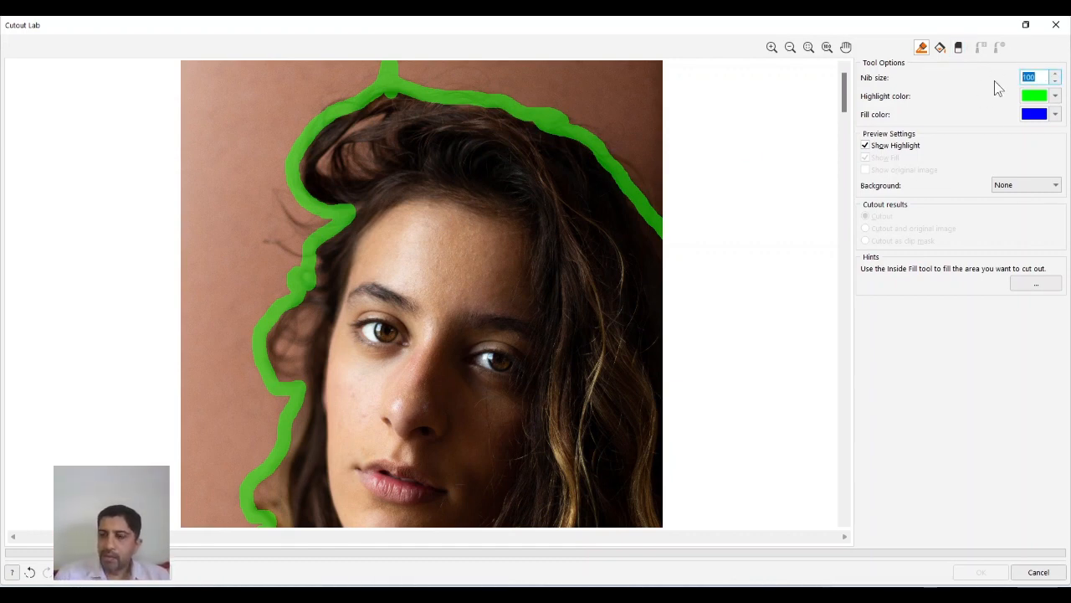
Set the nib size to 50 and highlight the background gaps inside the hair curls and along the hair beside the face.
type("1")
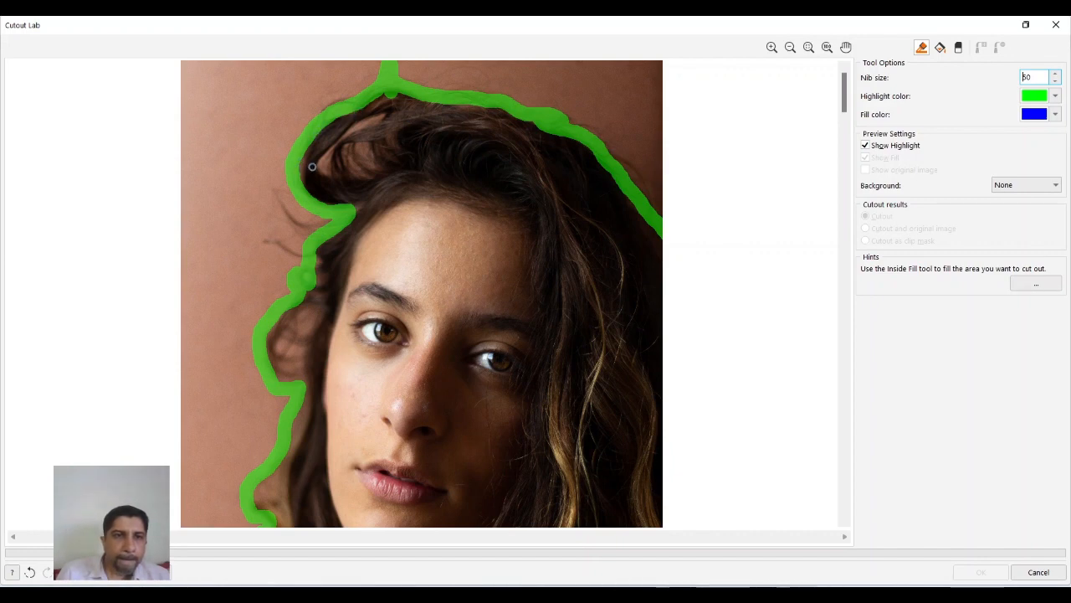
mouse_move(323, 170)
left_mouse_down()
mouse_move(375, 119)
mouse_move(348, 148)
mouse_move(361, 175)
left_mouse_up()
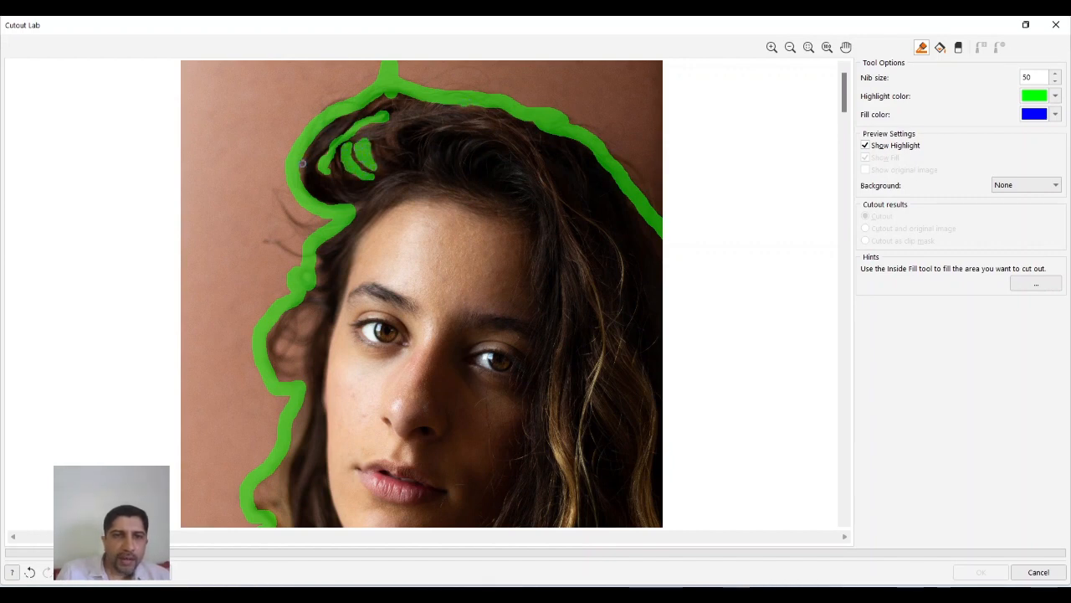
mouse_move(309, 313)
left_mouse_down()
mouse_move(279, 350)
mouse_move(297, 350)
mouse_move(283, 362)
mouse_move(306, 361)
mouse_move(296, 363)
mouse_move(307, 369)
mouse_move(305, 405)
mouse_move(276, 377)
mouse_move(301, 380)
mouse_move(305, 409)
mouse_move(288, 454)
left_mouse_up()
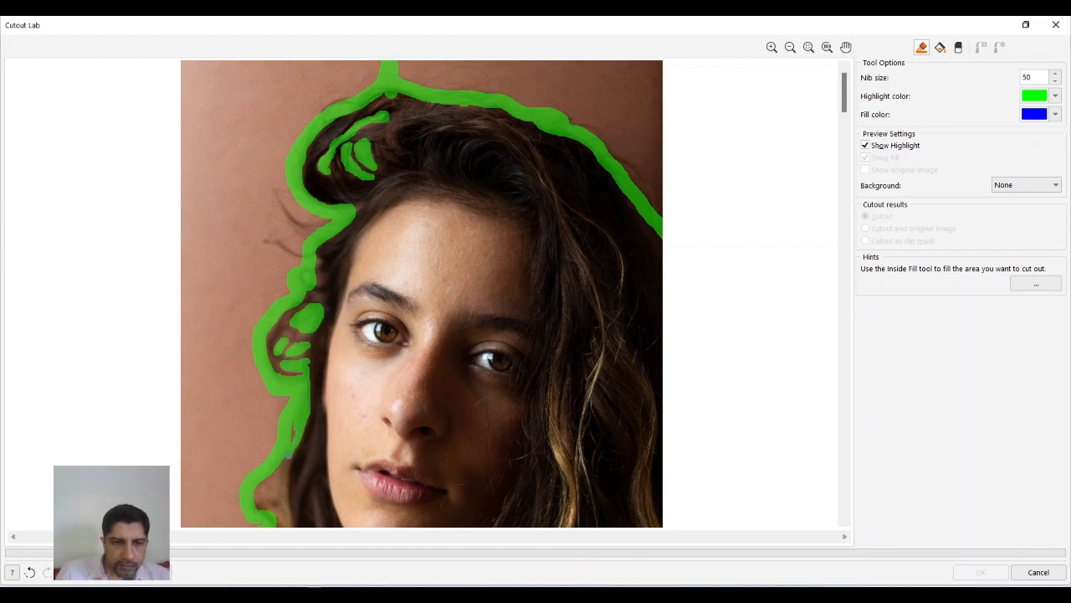
Set the nib size to 100 and highlight the stray hair strands beside the forehead, down to the lower curl.
left_click_drag(843, 92, 802, 442)
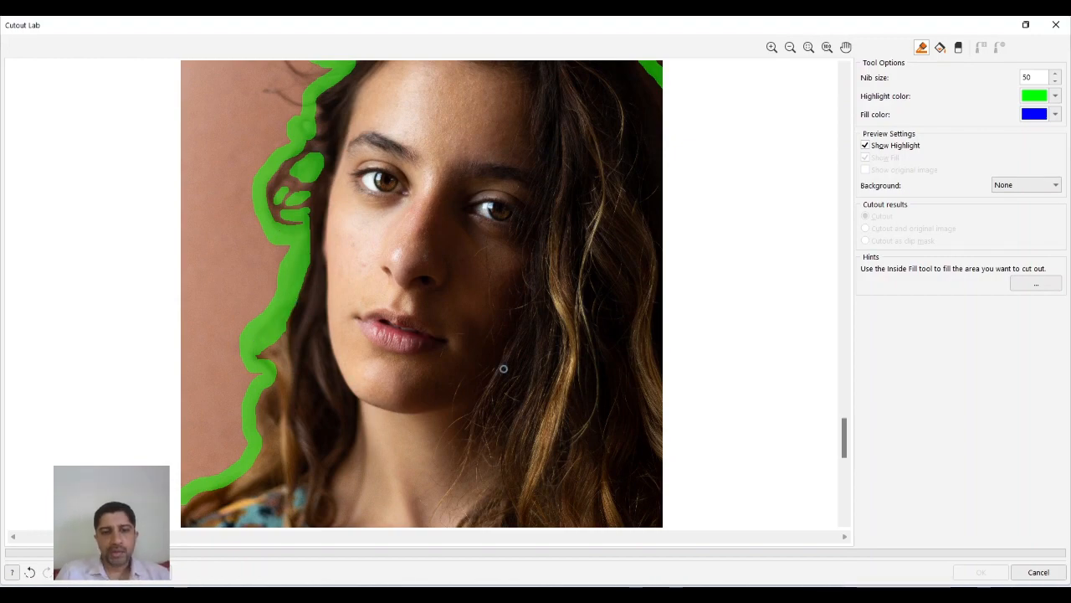
scroll(530, 345, "down", 2)
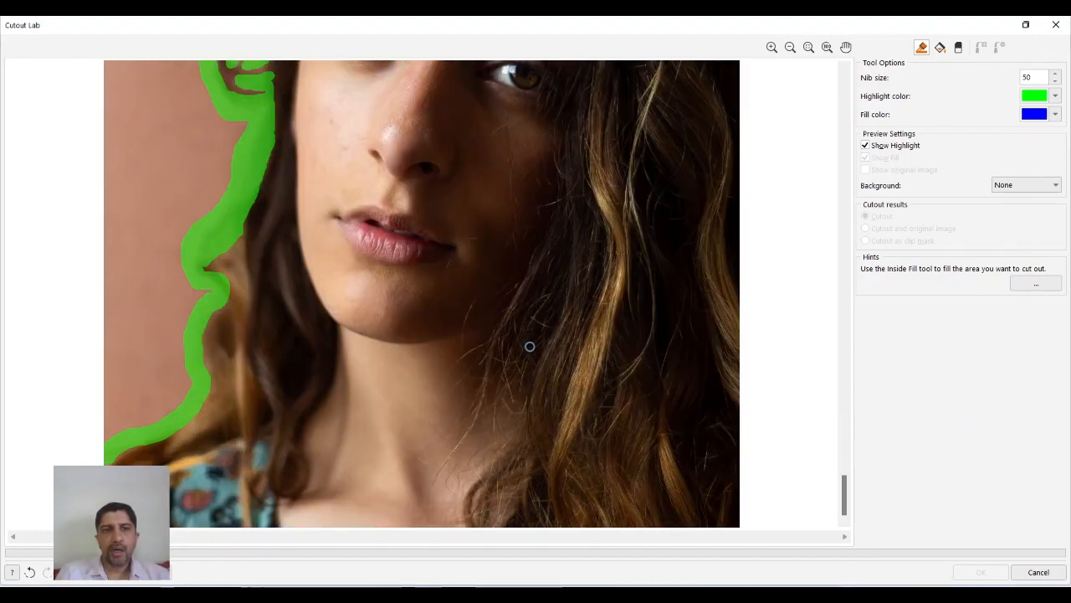
scroll(527, 348, "down", 5)
scroll(355, 273, "up", 5)
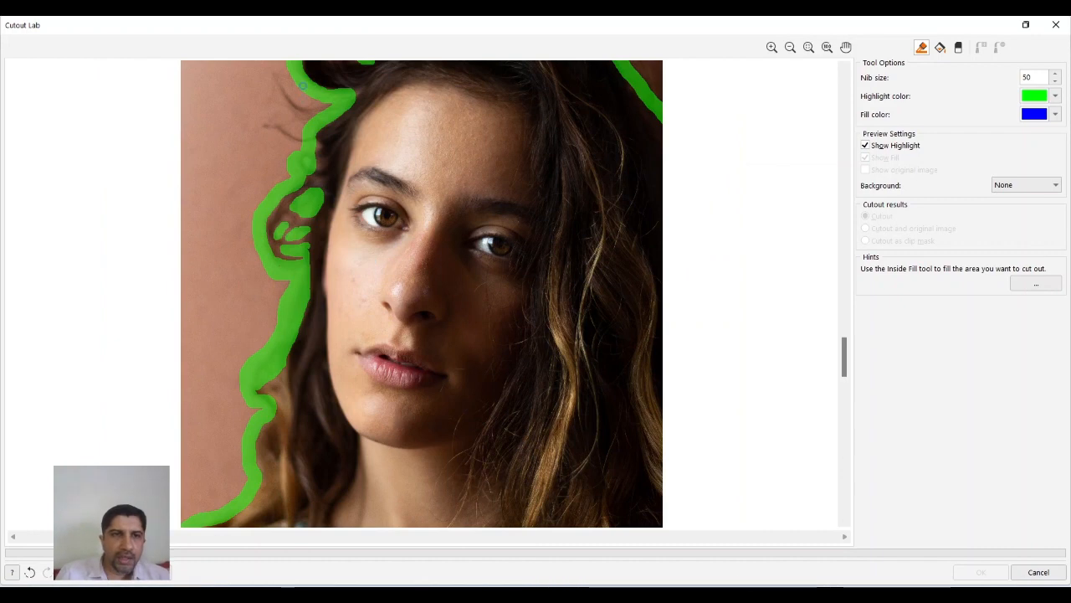
scroll(304, 88, "up", 1)
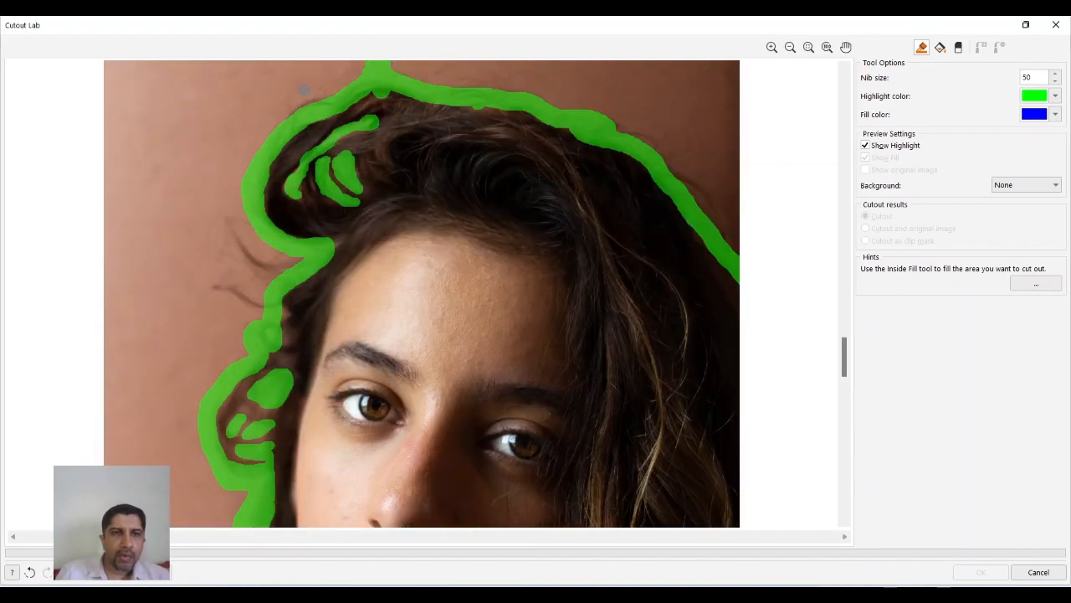
double_click(1029, 77)
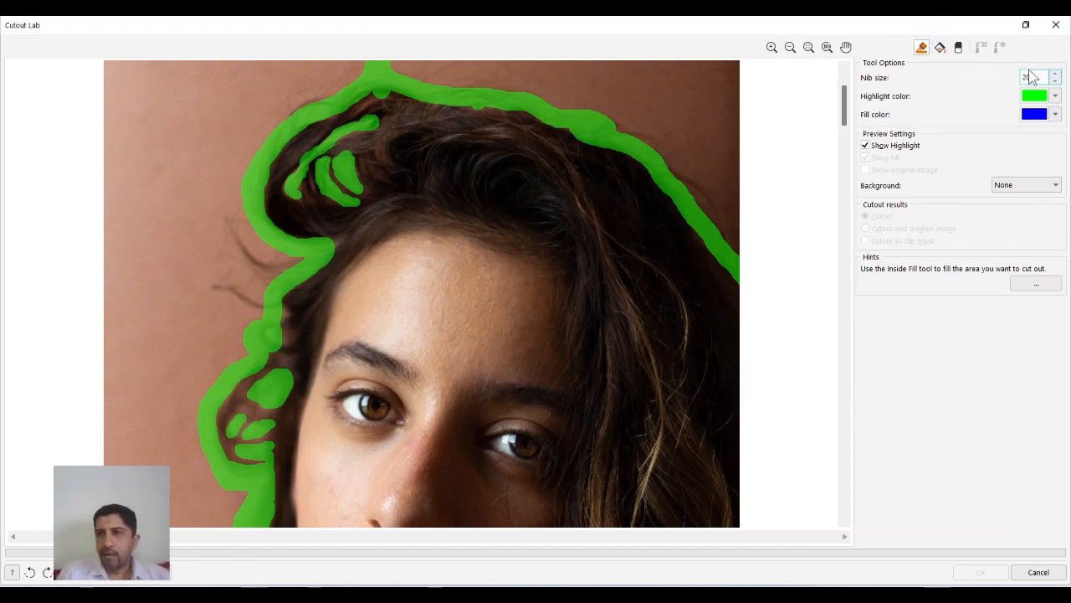
type("100")
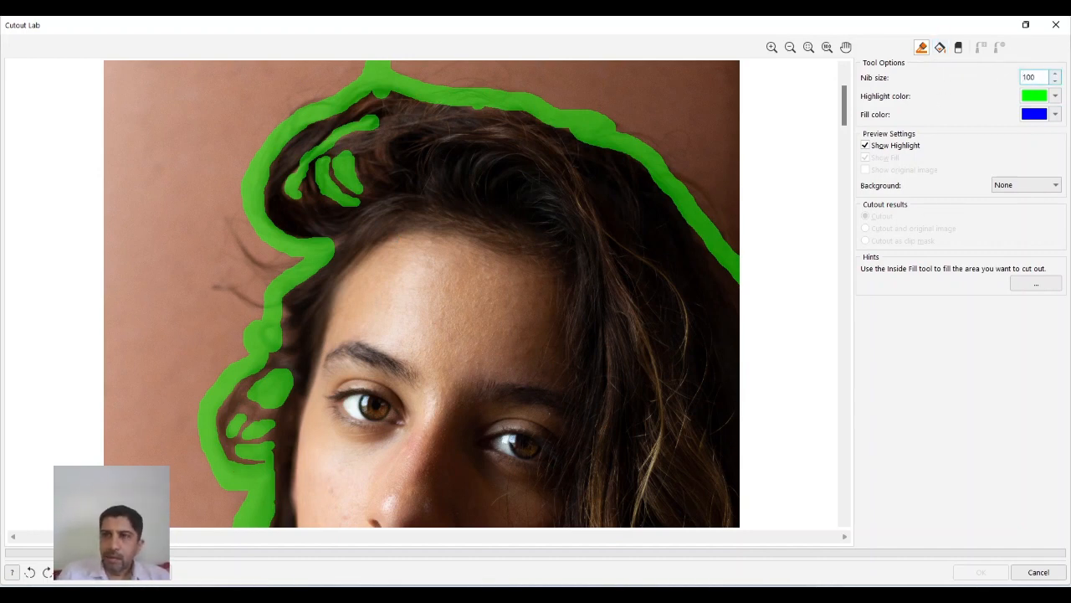
left_click(923, 50)
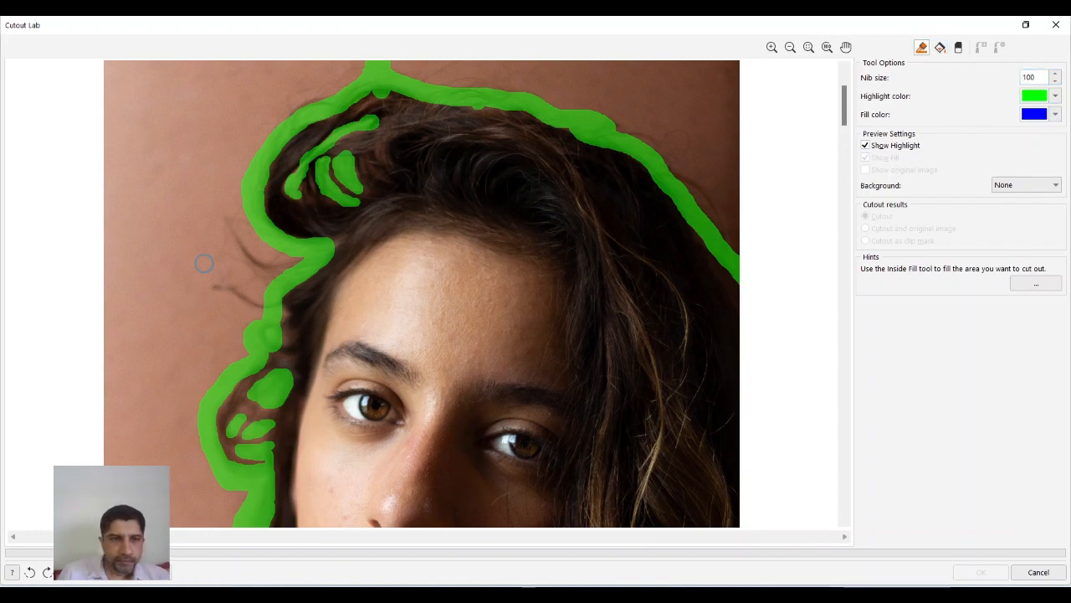
mouse_move(240, 202)
left_mouse_down()
mouse_move(227, 333)
mouse_move(217, 233)
mouse_move(232, 211)
mouse_move(247, 223)
mouse_move(230, 360)
mouse_move(247, 337)
mouse_move(258, 230)
mouse_move(304, 263)
mouse_move(267, 268)
mouse_move(268, 256)
mouse_move(276, 278)
mouse_move(247, 347)
mouse_move(270, 306)
mouse_move(279, 313)
mouse_move(262, 319)
mouse_move(216, 405)
left_mouse_up()
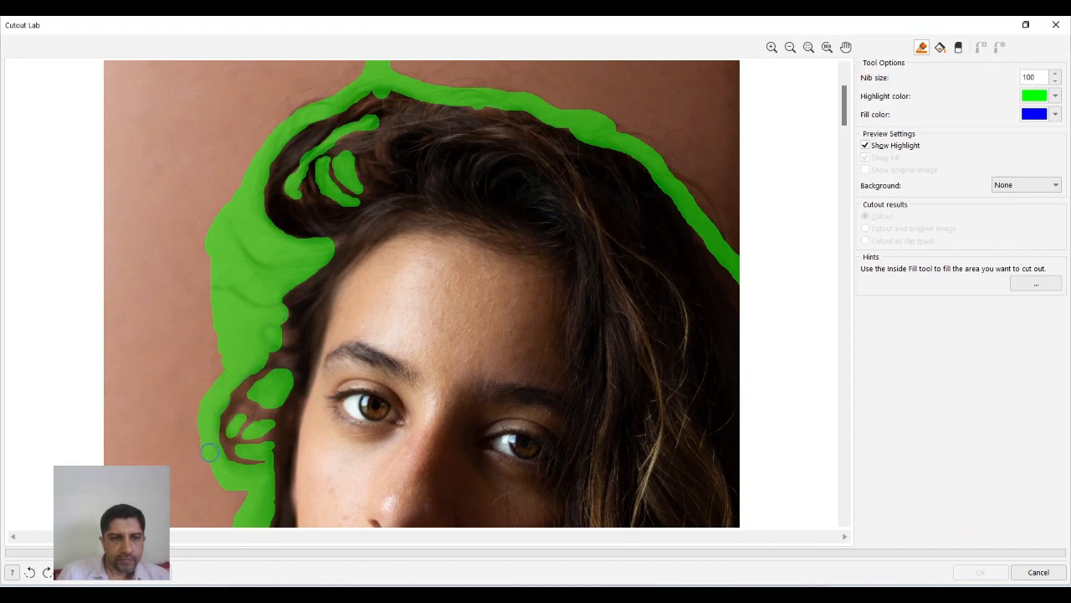
left_click_drag(209, 452, 221, 474)
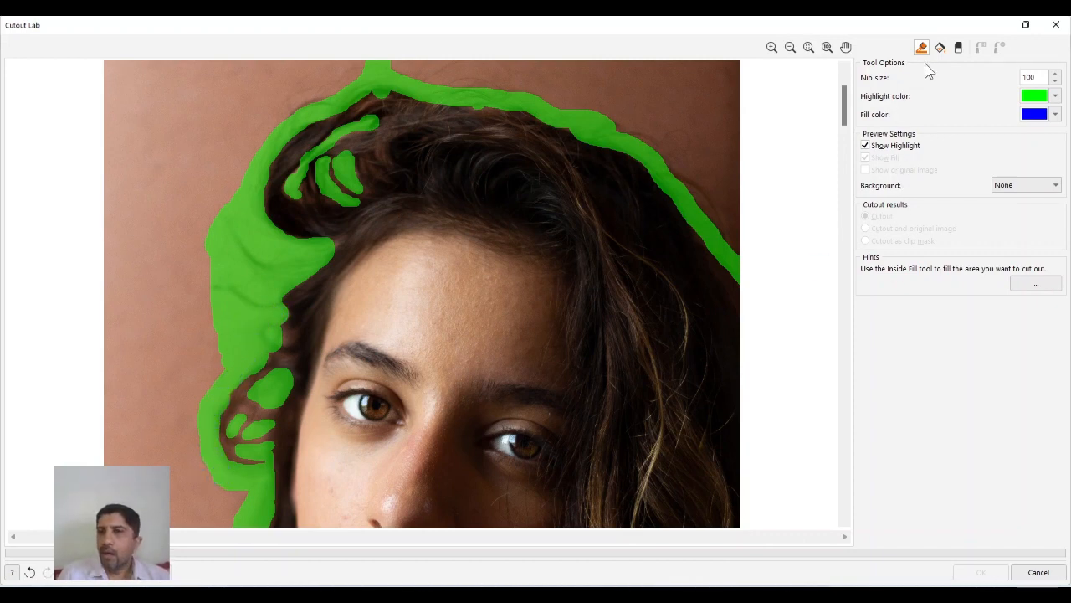
Erase thin lines of the highlight along the stray hair strands beside the forehead, using the eraser with a nib size of 20.
left_click(940, 48)
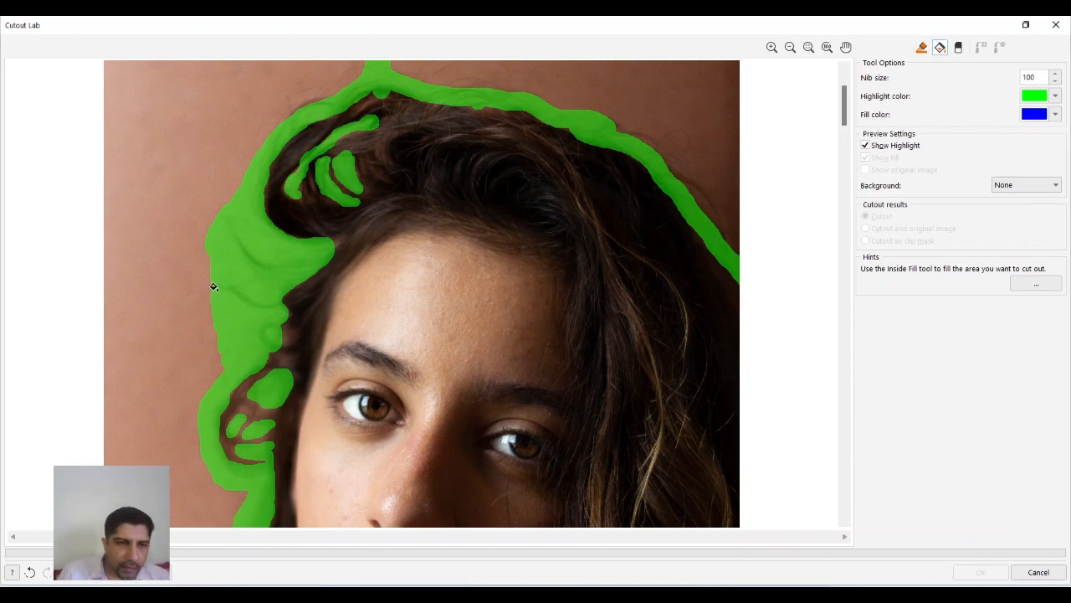
left_click(960, 47)
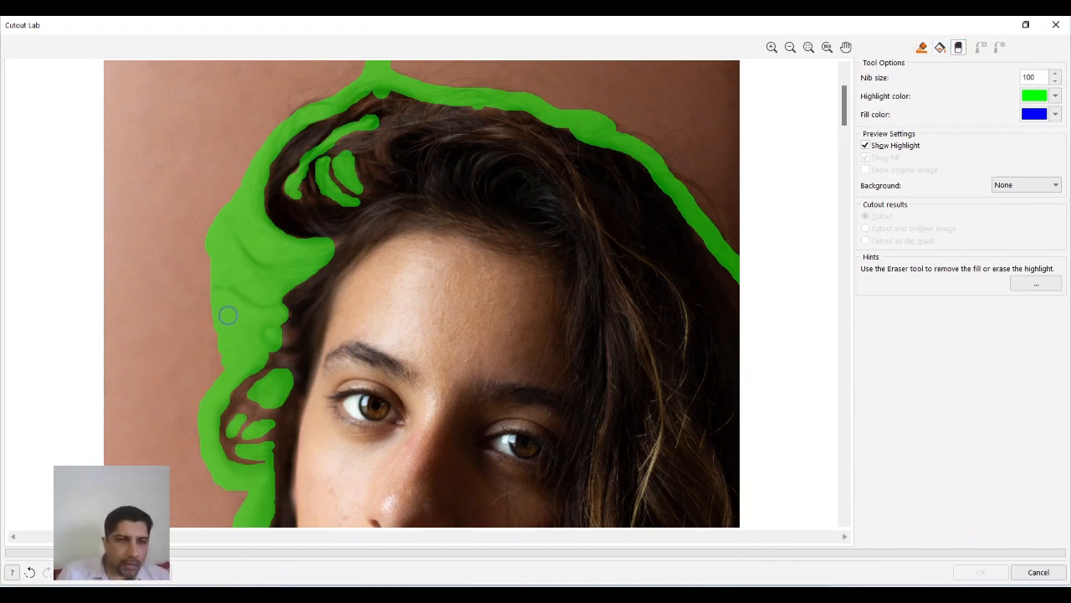
double_click(1031, 77)
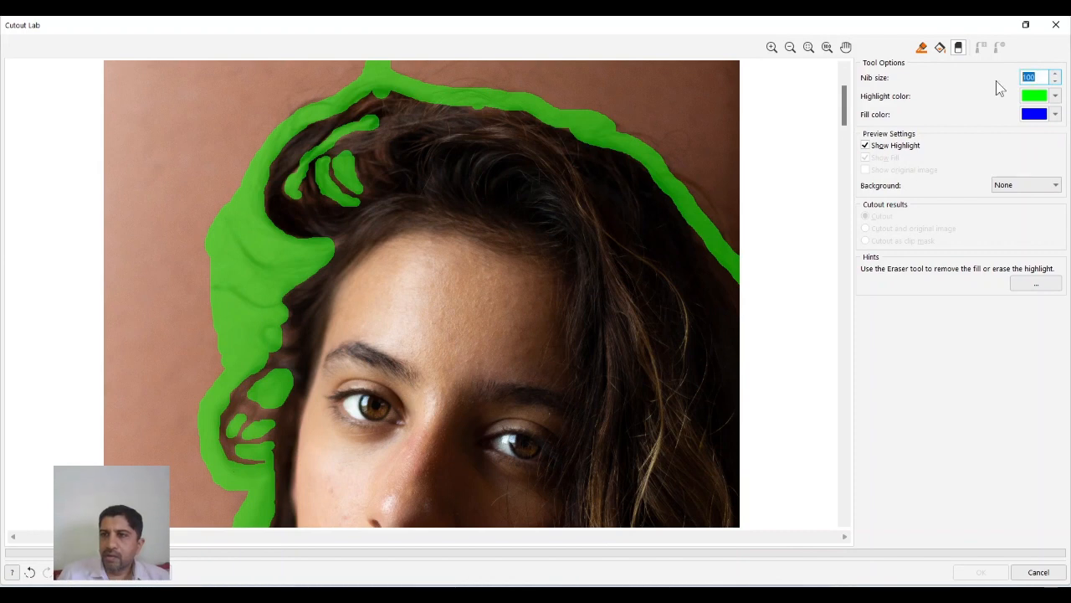
type("20")
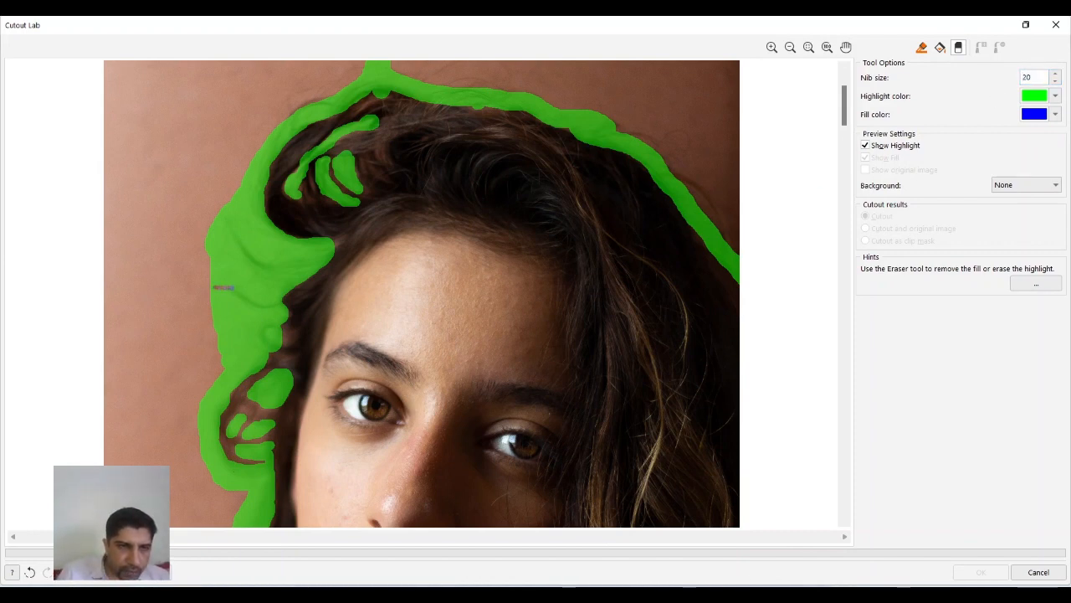
left_click_drag(240, 292, 262, 307)
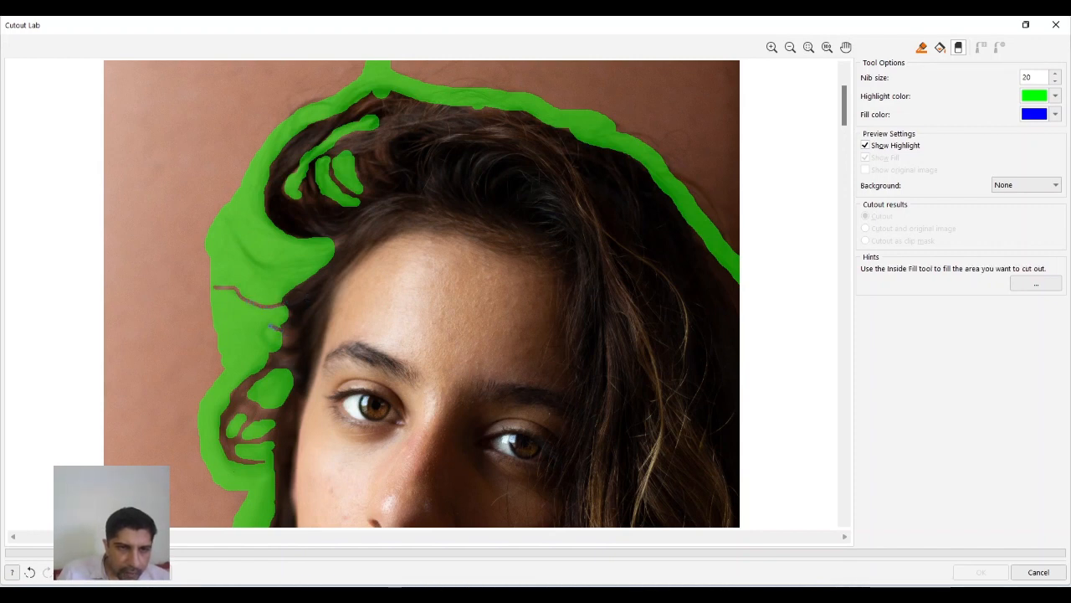
mouse_move(272, 326)
left_mouse_down()
mouse_move(260, 335)
mouse_move(269, 342)
left_mouse_up()
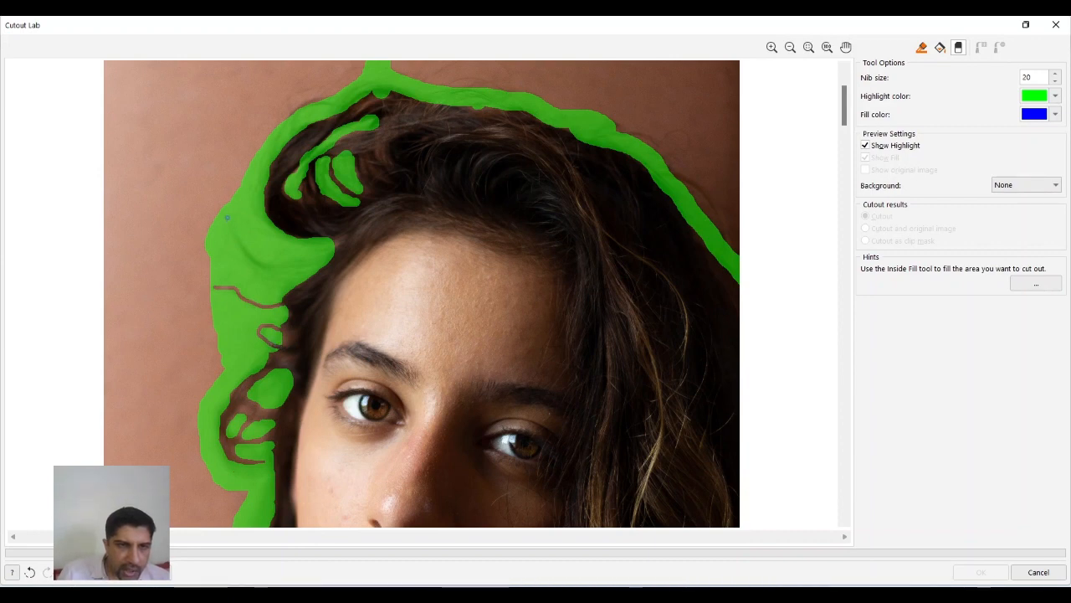
left_click_drag(231, 228, 242, 248)
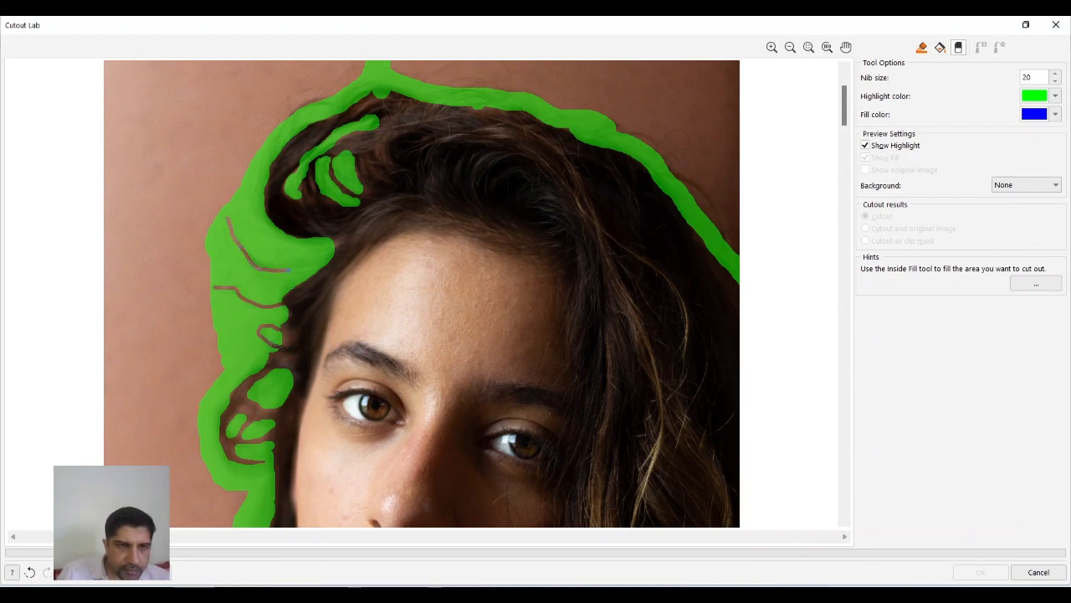
left_click_drag(317, 249, 336, 242)
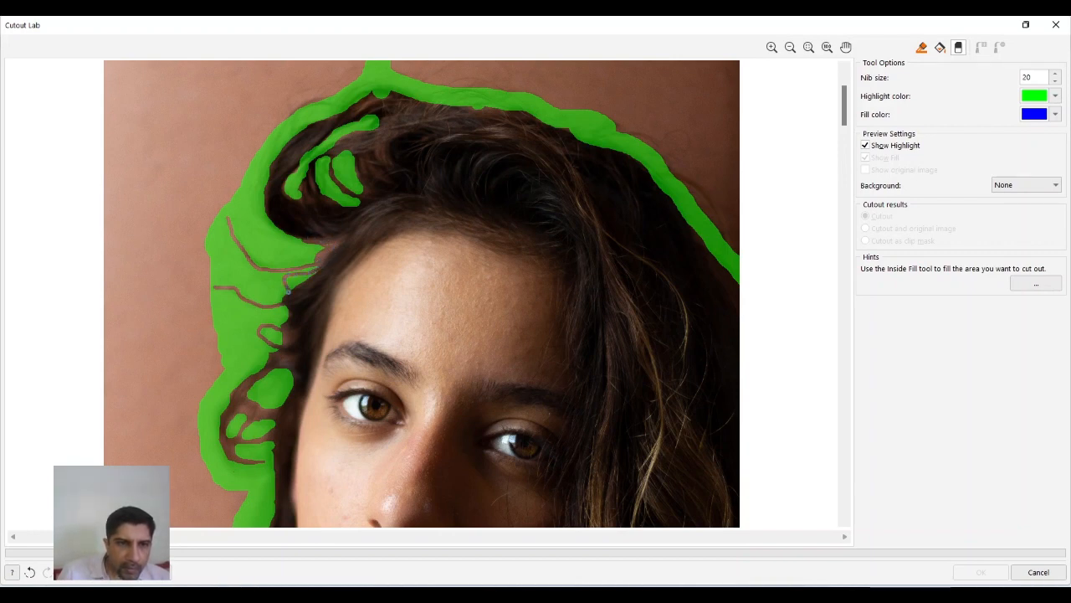
left_click_drag(287, 283, 334, 252)
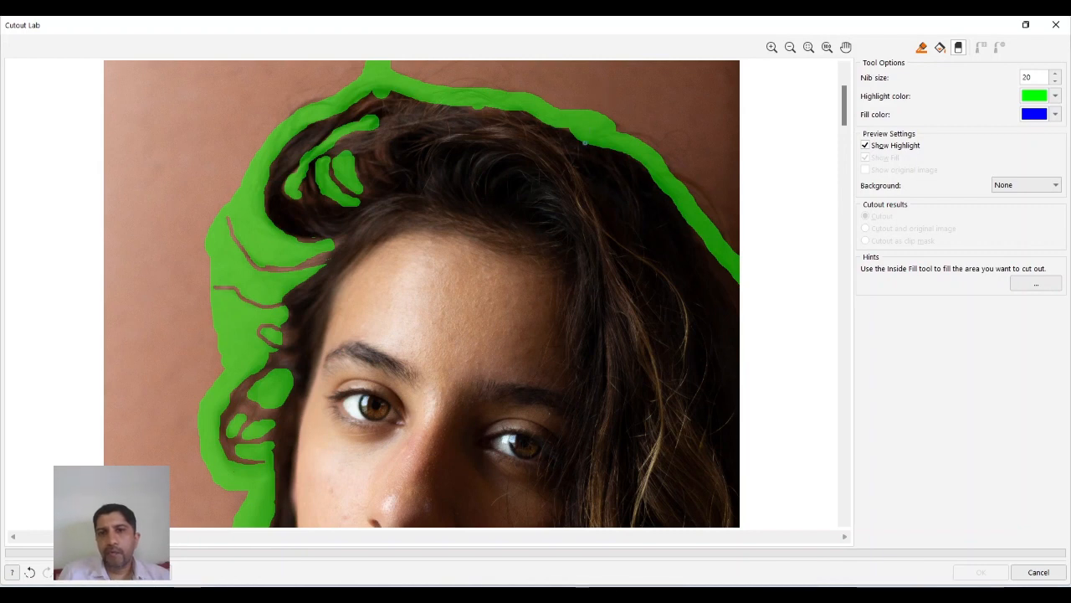
Fill the woman inside the highlighted outline and apply the cutout.
scroll(569, 213, "down", 5)
scroll(533, 258, "up", 4)
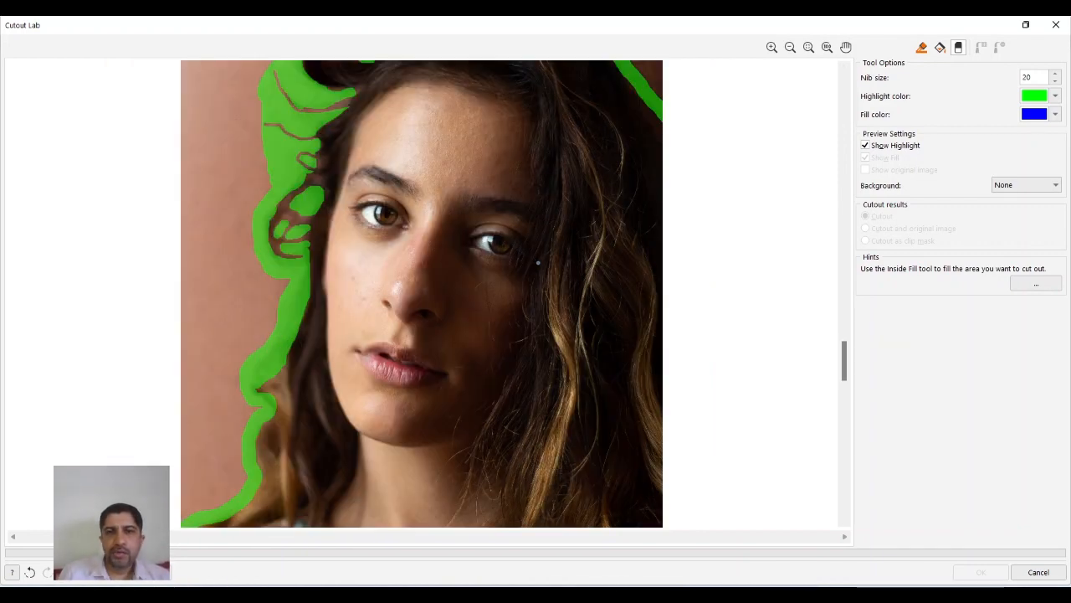
scroll(538, 263, "down", 2)
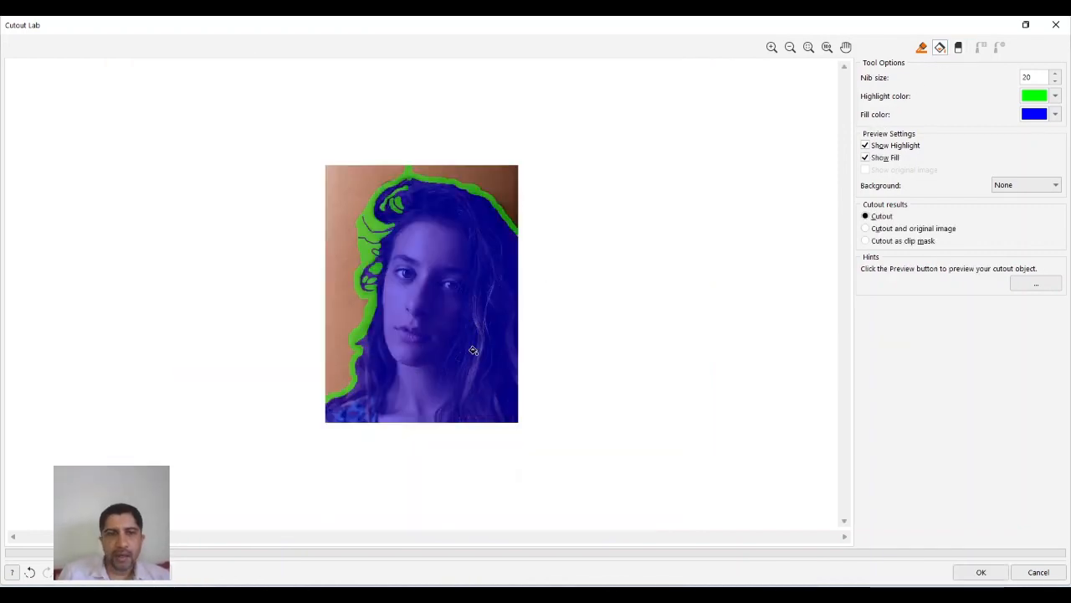
left_click(499, 302)
left_click(973, 571)
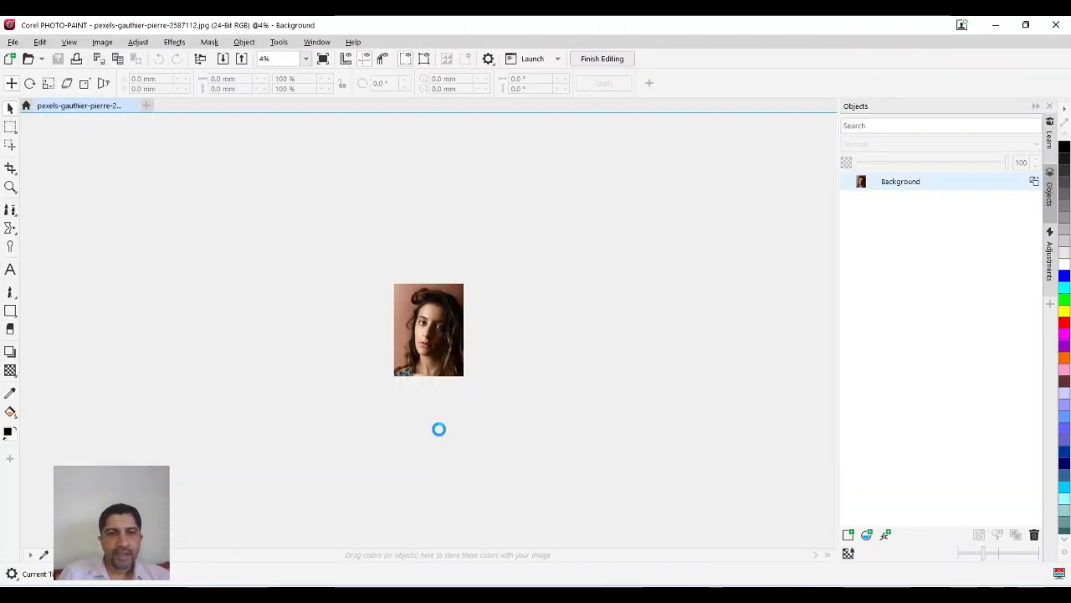
Check the cut-out hair edges, and erase leftover background beside the hair near the photo border and along the lower curls with a size 100 eraser.
scroll(429, 404, "up", 5)
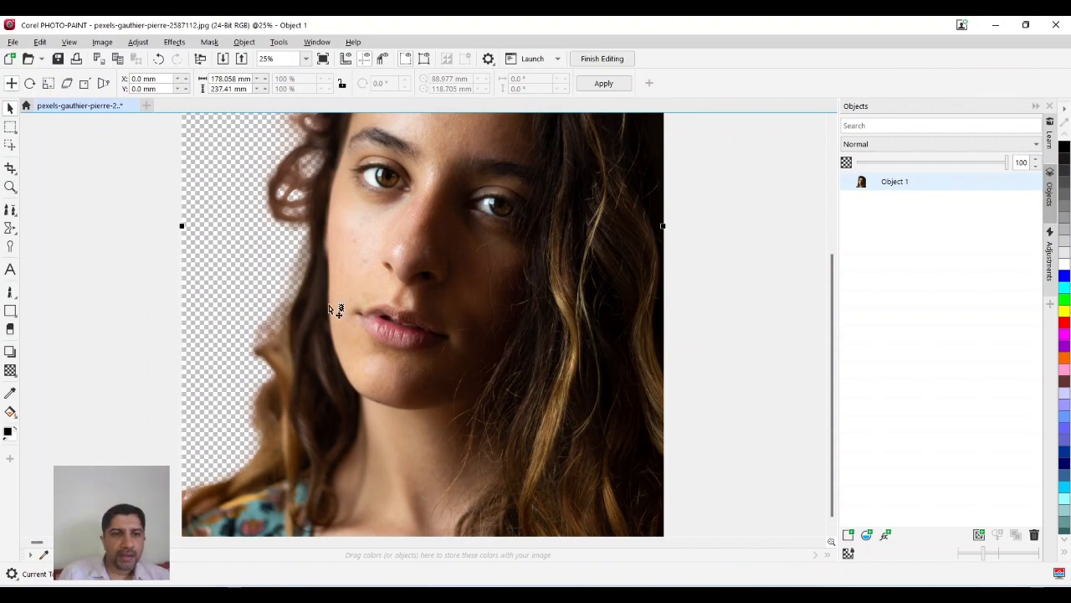
scroll(329, 308, "up", 3)
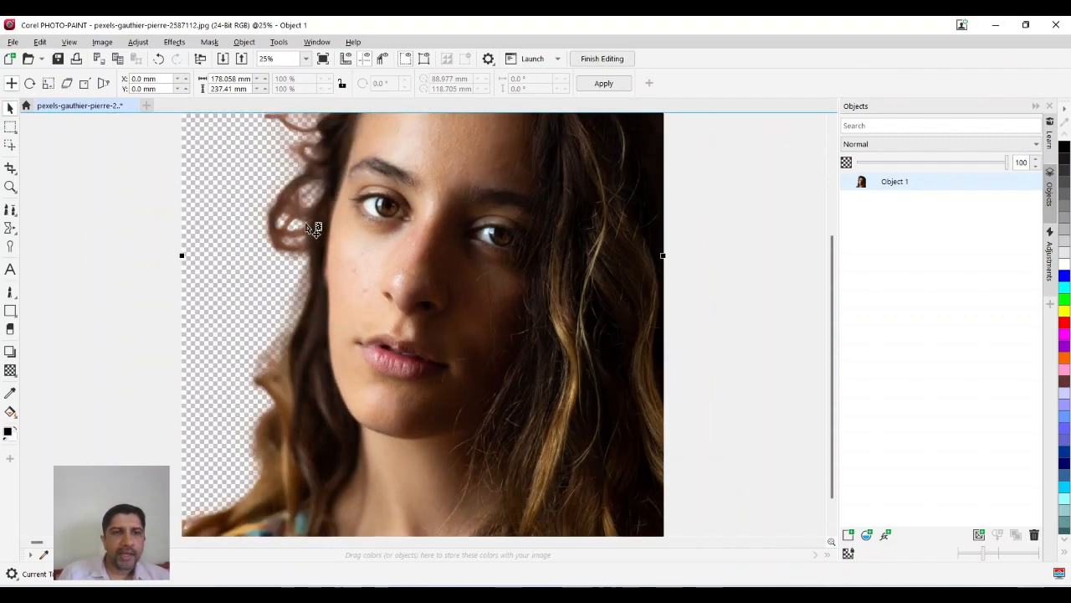
scroll(312, 243, "down", 1)
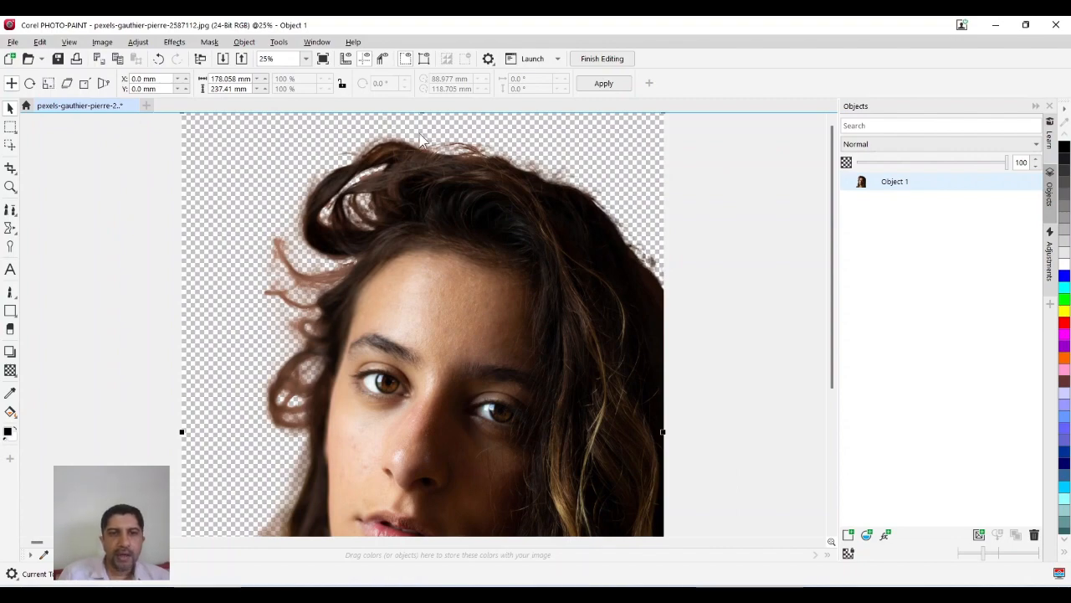
scroll(364, 223, "up", 1)
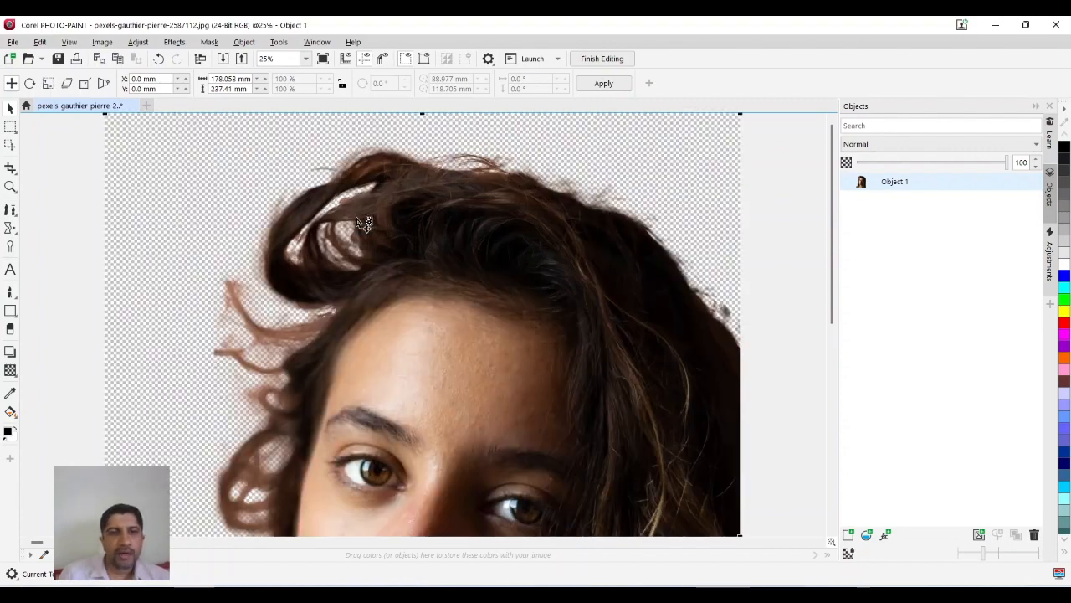
scroll(363, 223, "down", 2)
scroll(362, 223, "up", 2)
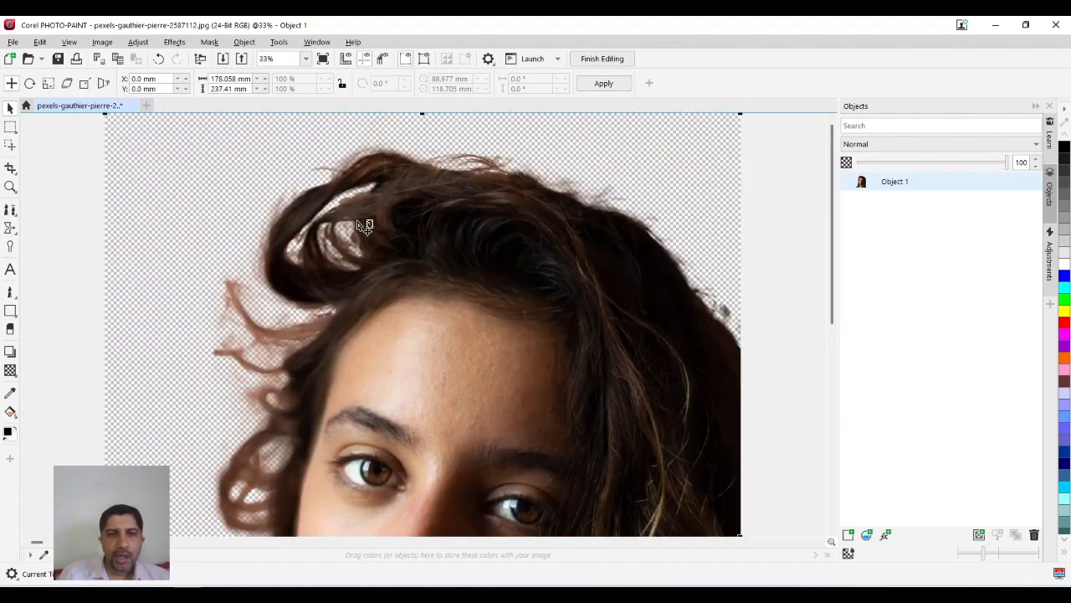
left_click(11, 328)
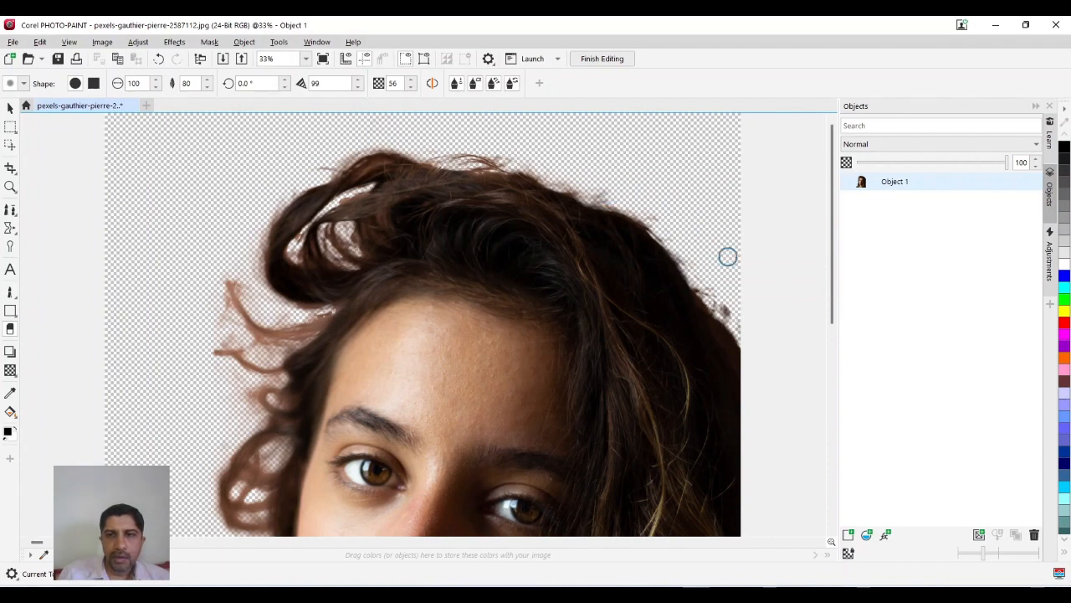
mouse_move(738, 311)
left_mouse_down()
mouse_move(749, 325)
mouse_move(726, 311)
left_mouse_up()
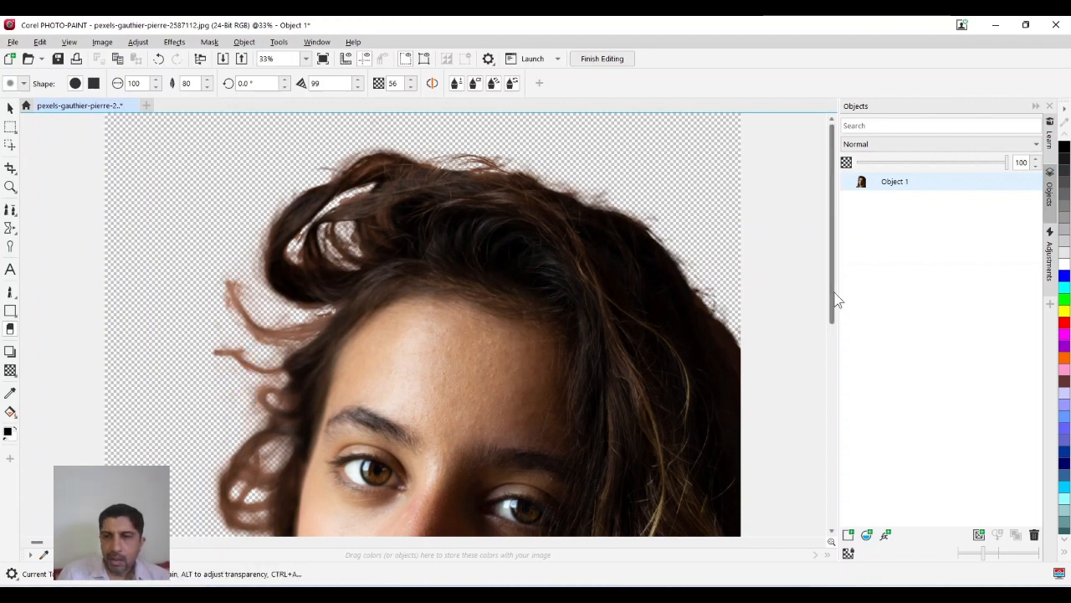
left_click_drag(834, 299, 833, 455)
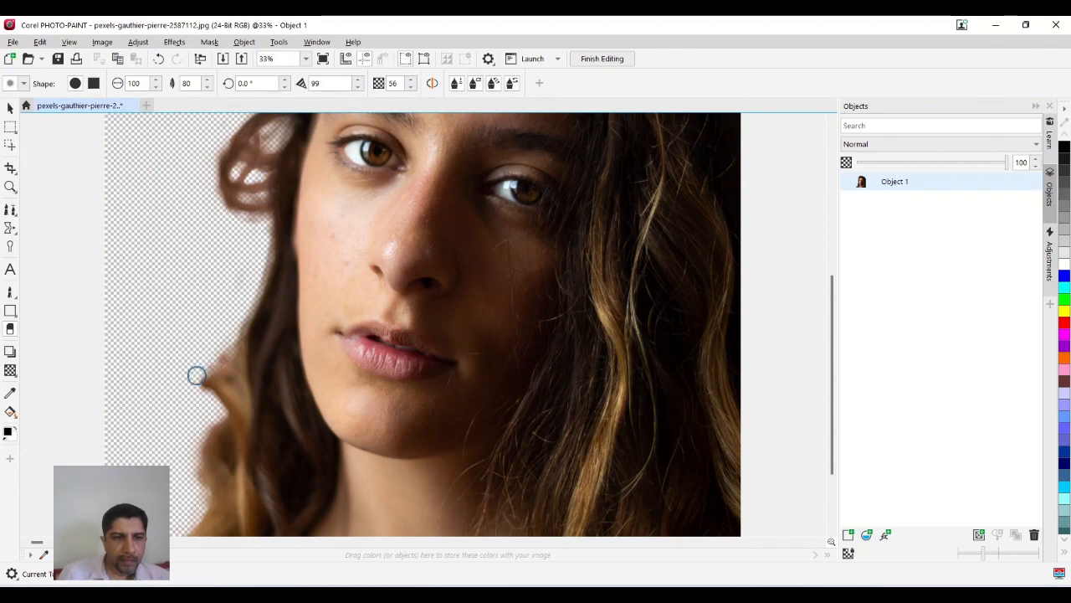
left_click_drag(185, 453, 194, 502)
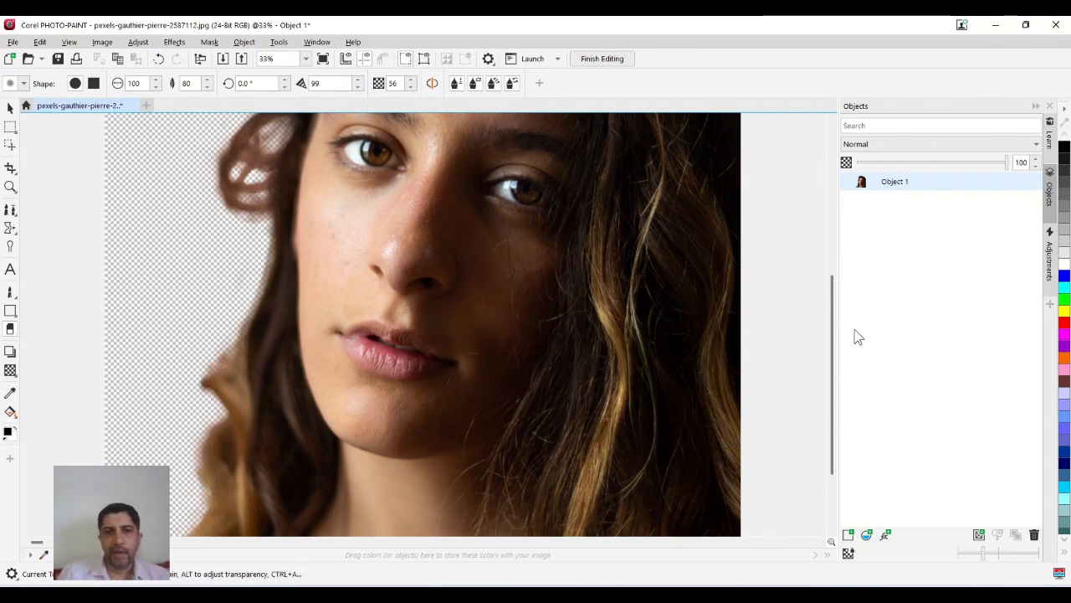
Finish editing the cutout, save the changes back to the CorelDRAW layout, and check the portrait there.
scroll(571, 319, "down", 1)
left_click(602, 59)
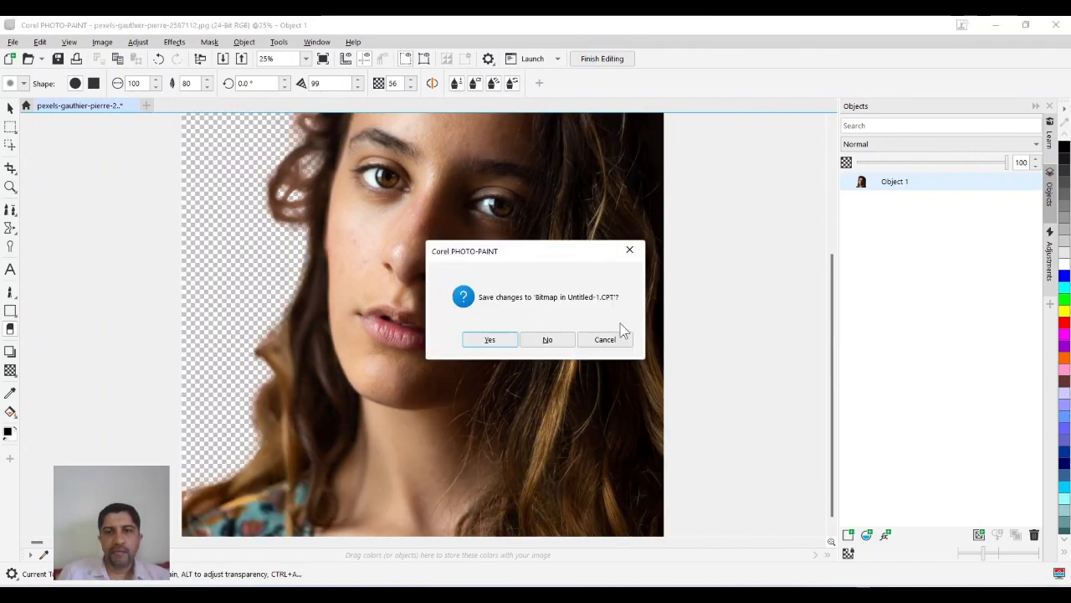
left_click(486, 339)
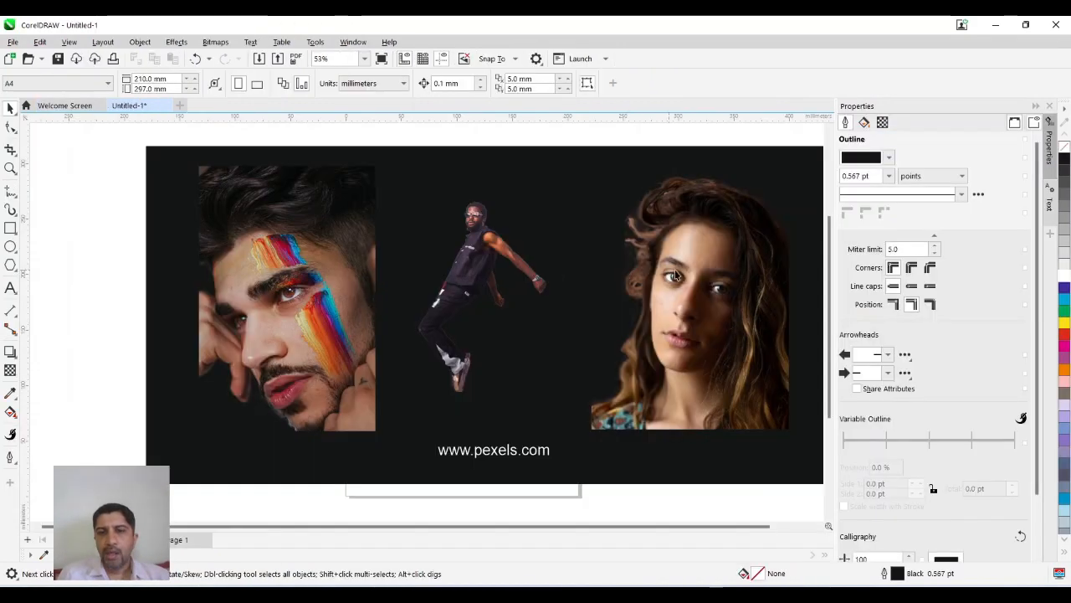
left_click(681, 276)
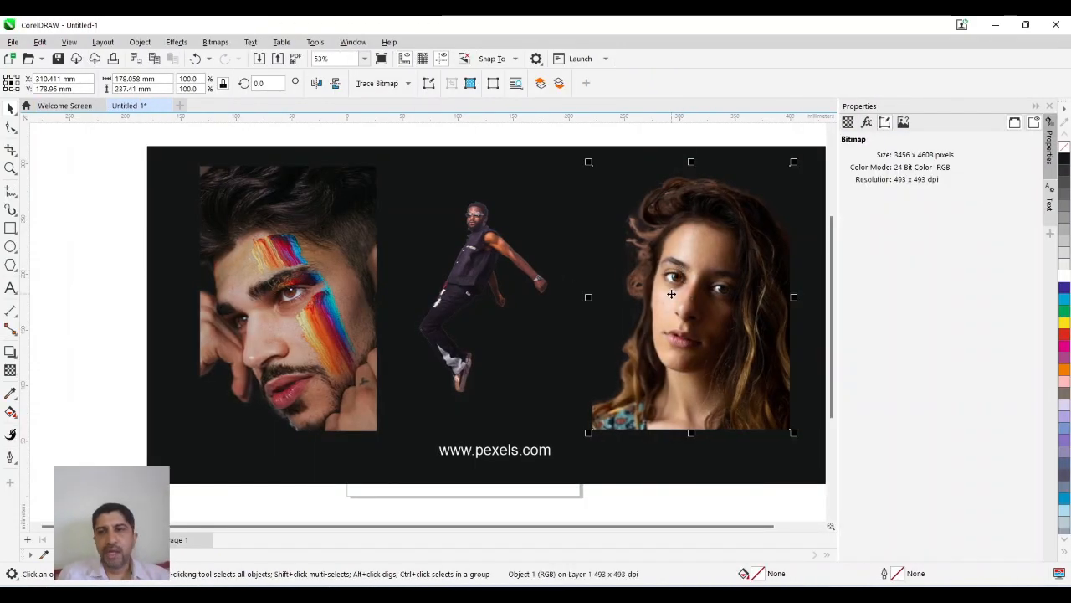
left_click(235, 139)
Import the original portrait photo of the long-haired woman and place it about 153 mm wide between the portraits, overlapping the black background's lower edge.
left_click(13, 42)
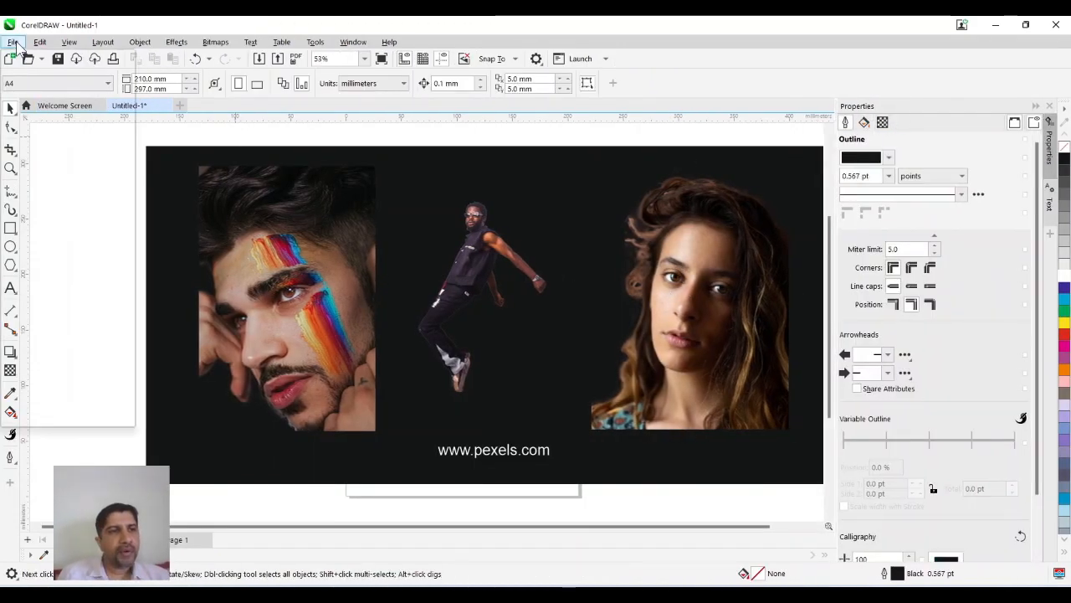
left_click(60, 274)
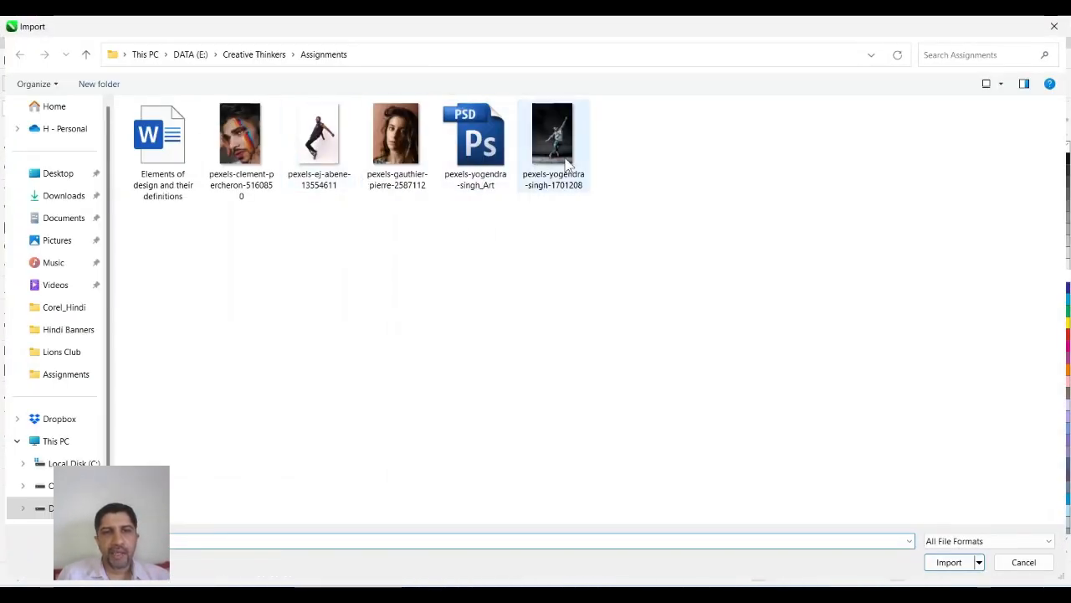
left_click(401, 151)
left_click(948, 562)
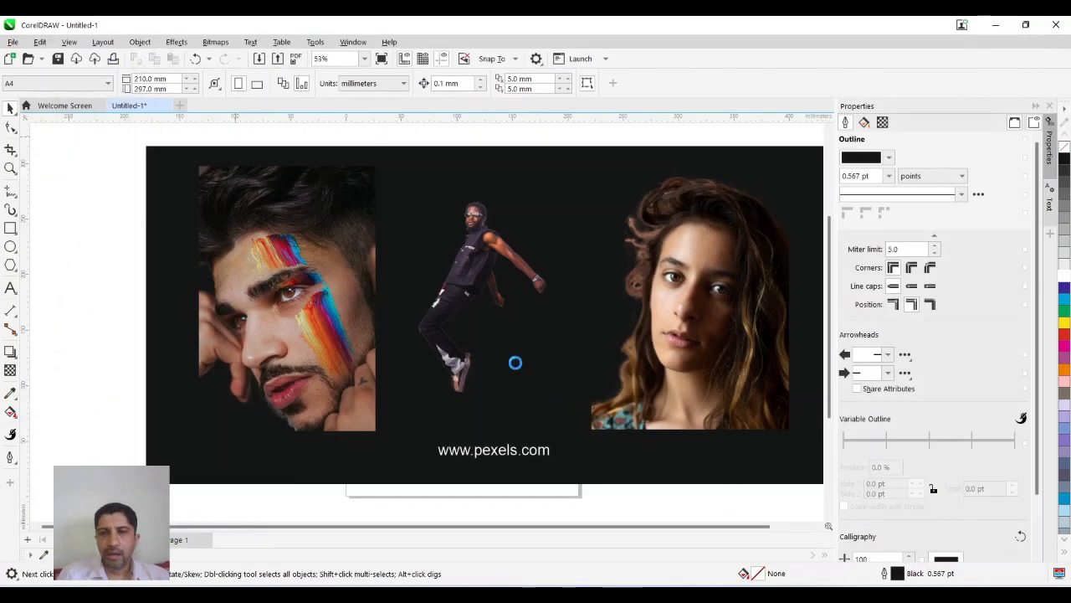
left_click_drag(675, 446, 674, 444)
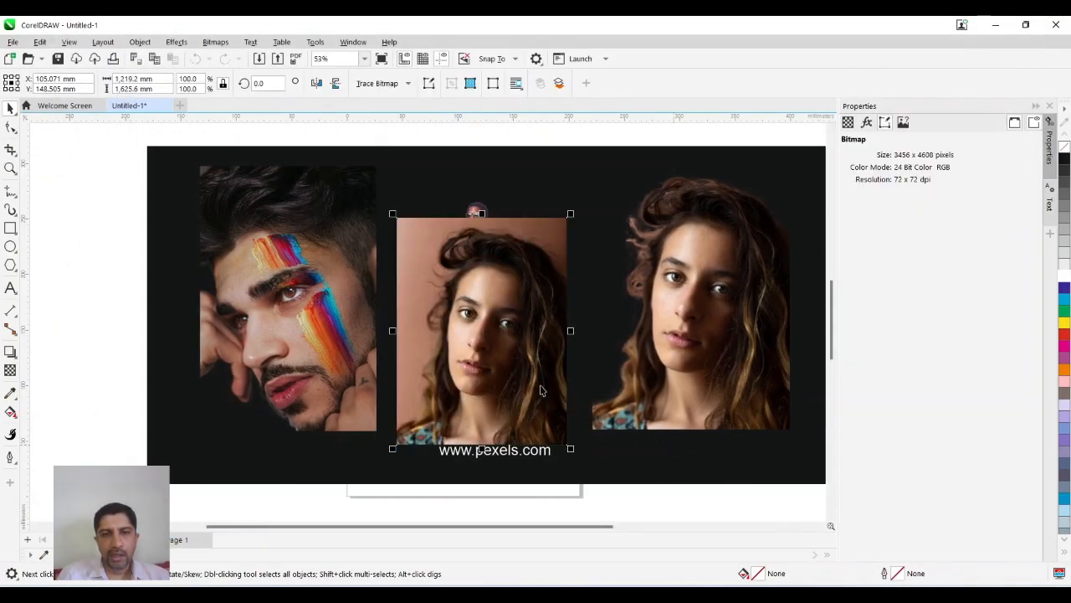
left_click_drag(492, 346, 498, 410)
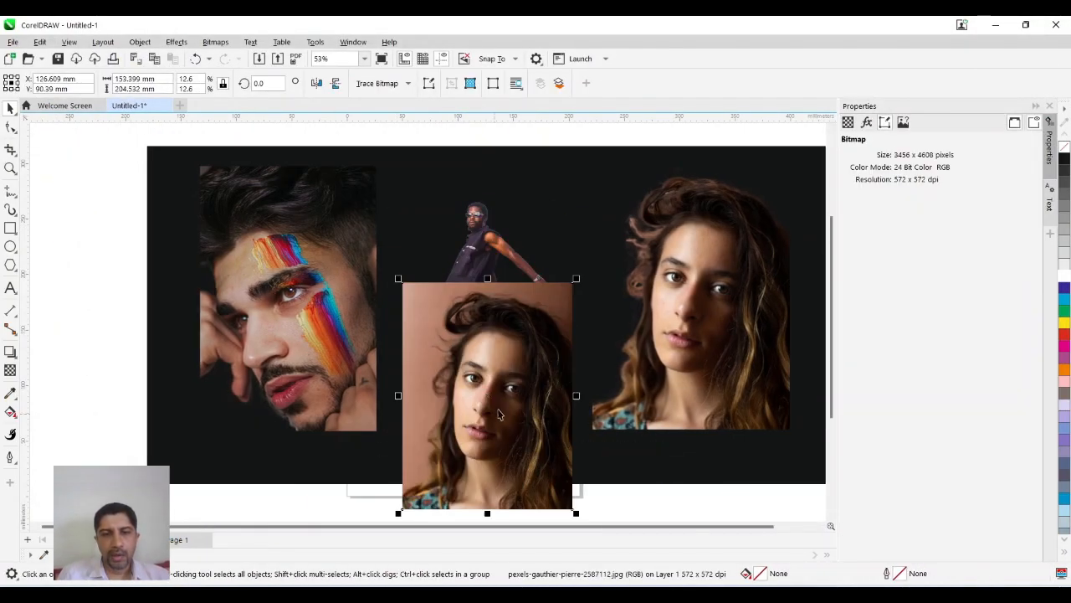
Apply a horizontal, opaque Page Curl to the upper-right corner of the imported photo, with 50% width and 50% height.
left_click(176, 42)
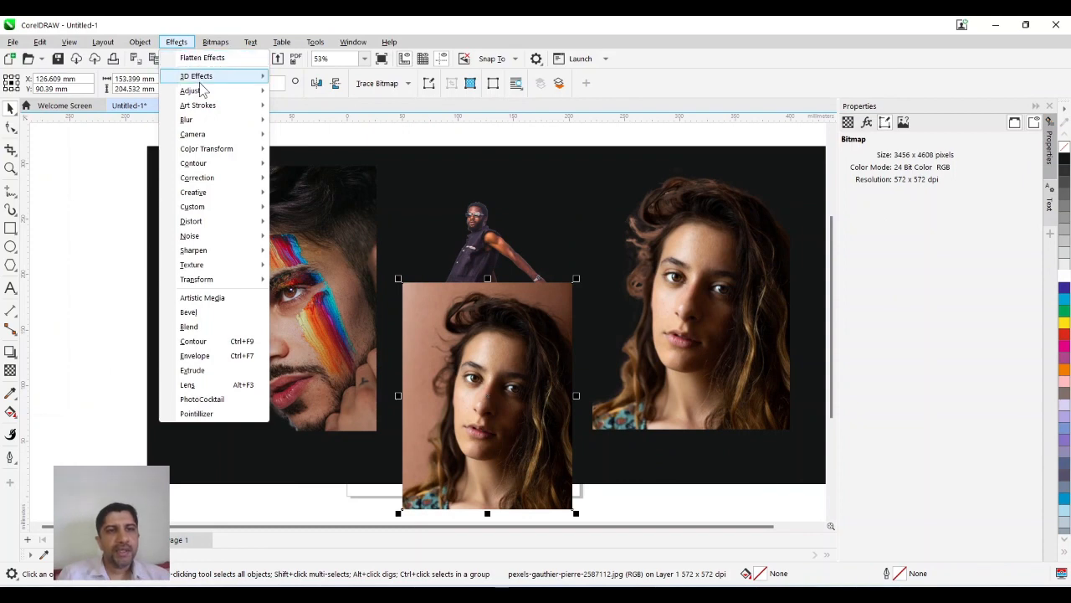
mouse_move(210, 77)
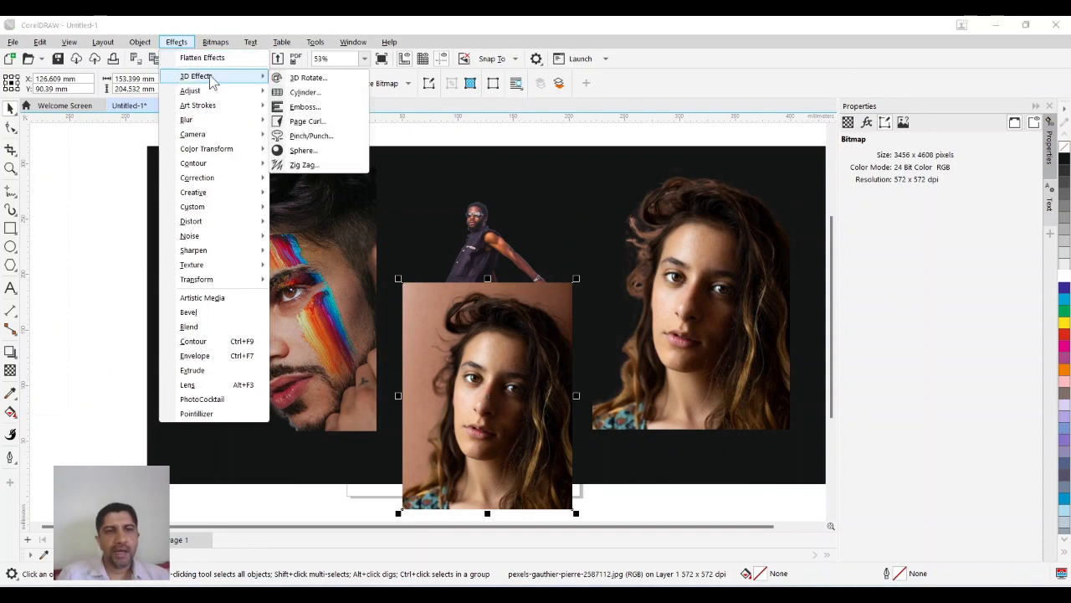
left_click(329, 120)
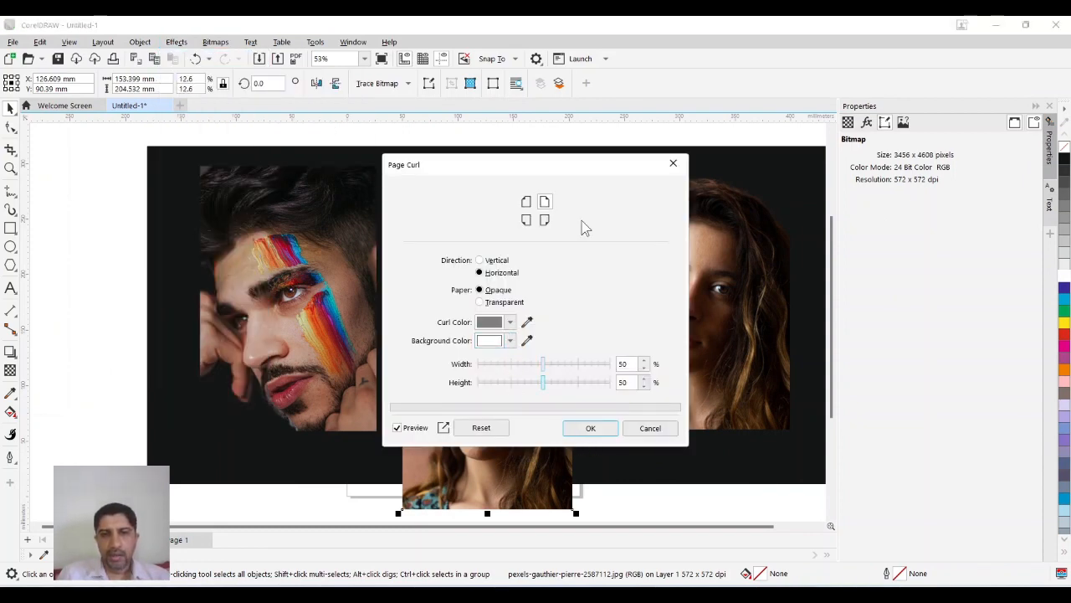
left_click_drag(596, 165, 340, 196)
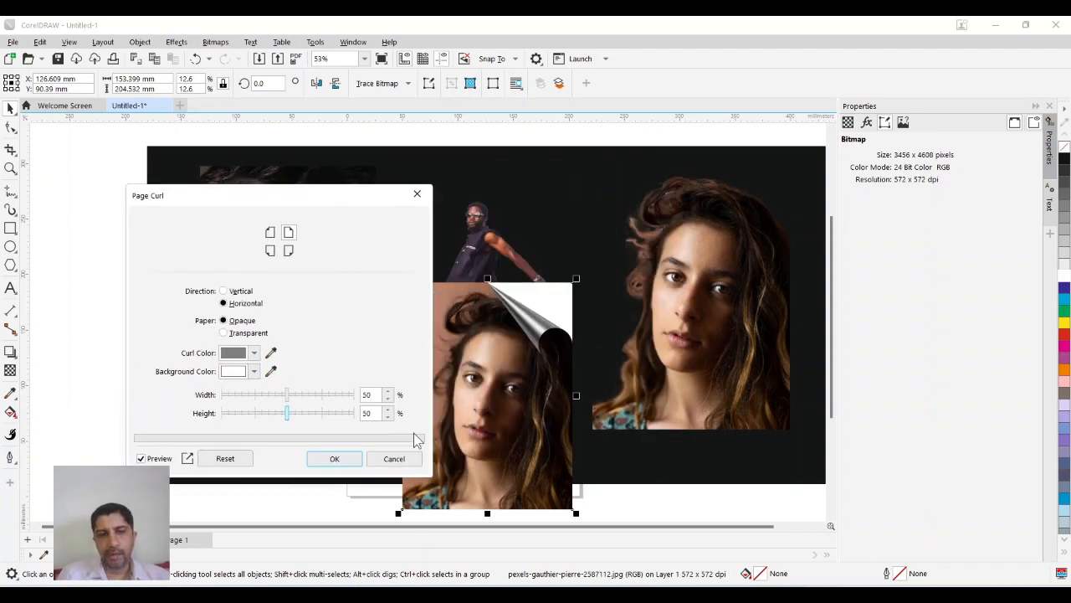
left_click(345, 460)
Try to hide the white corner by moving the photo's upper-right node to the start of the curl, and undo it.
left_click(10, 127)
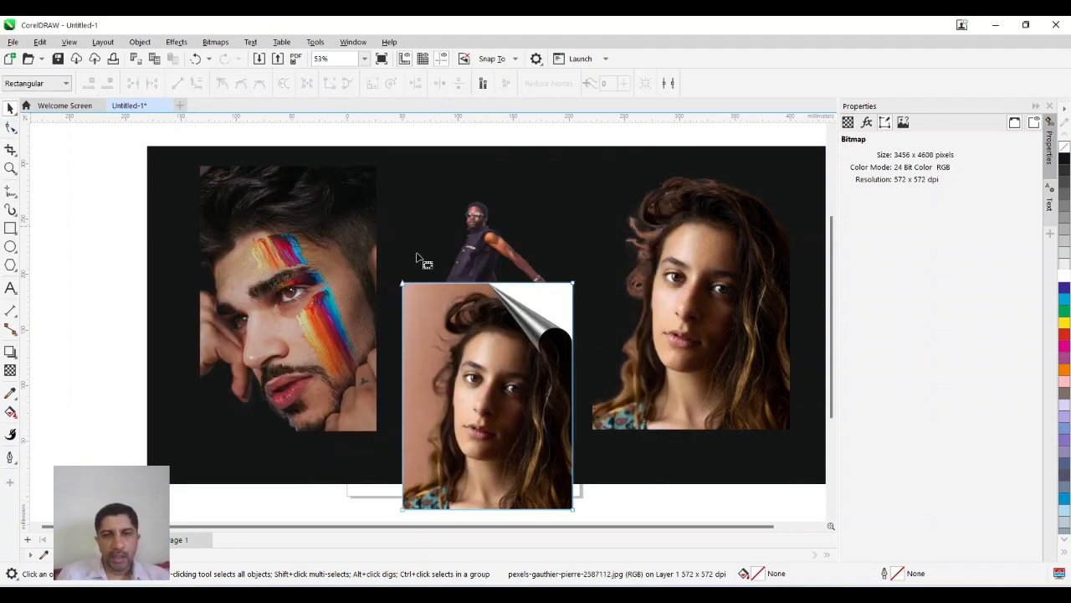
left_click_drag(572, 284, 491, 284)
key("ctrl+z")
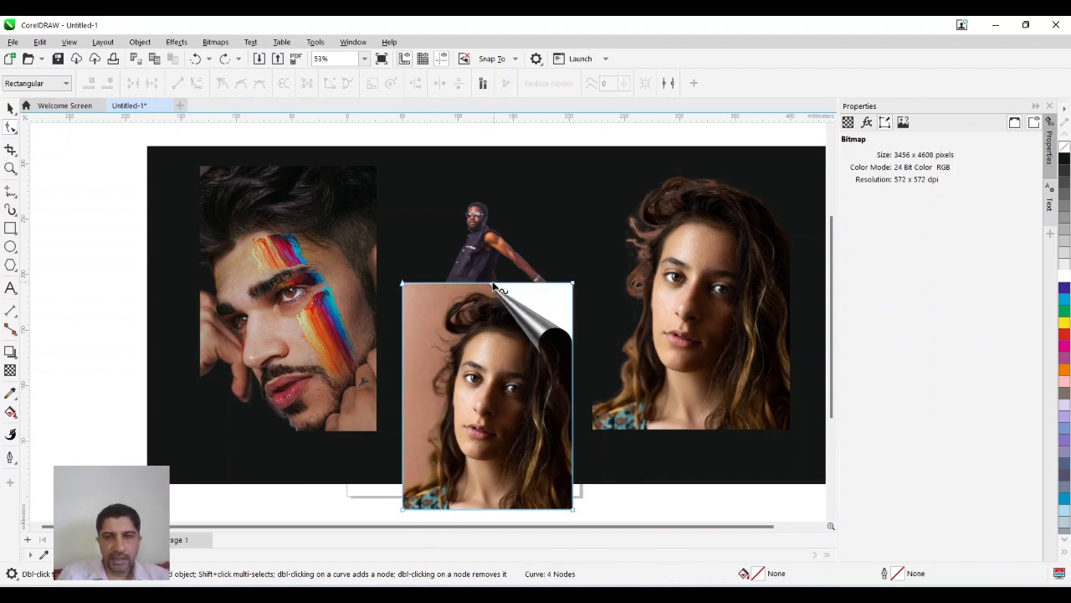
Try to trim the white corner by adding a node at the curl's start and lowering the upper-right node, and undo it with the curl.
left_click(489, 283)
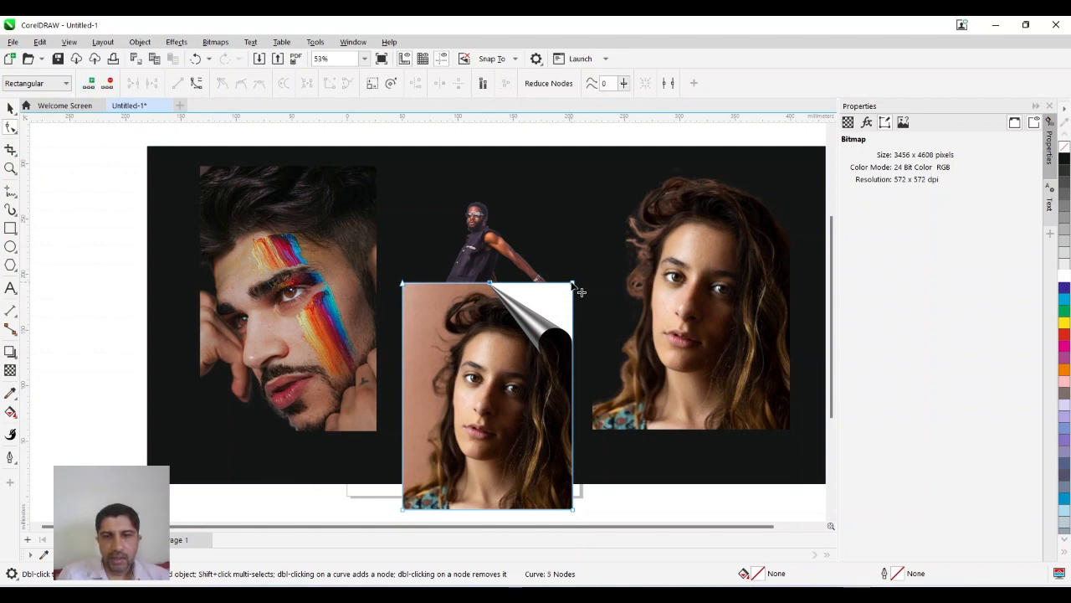
left_click_drag(572, 284, 573, 338)
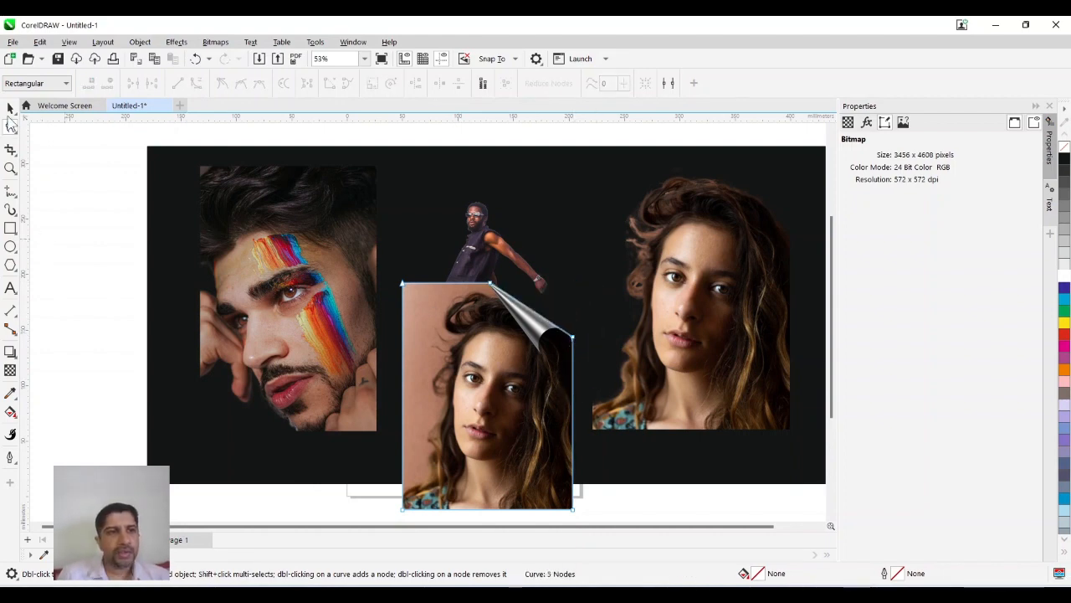
left_click(9, 110)
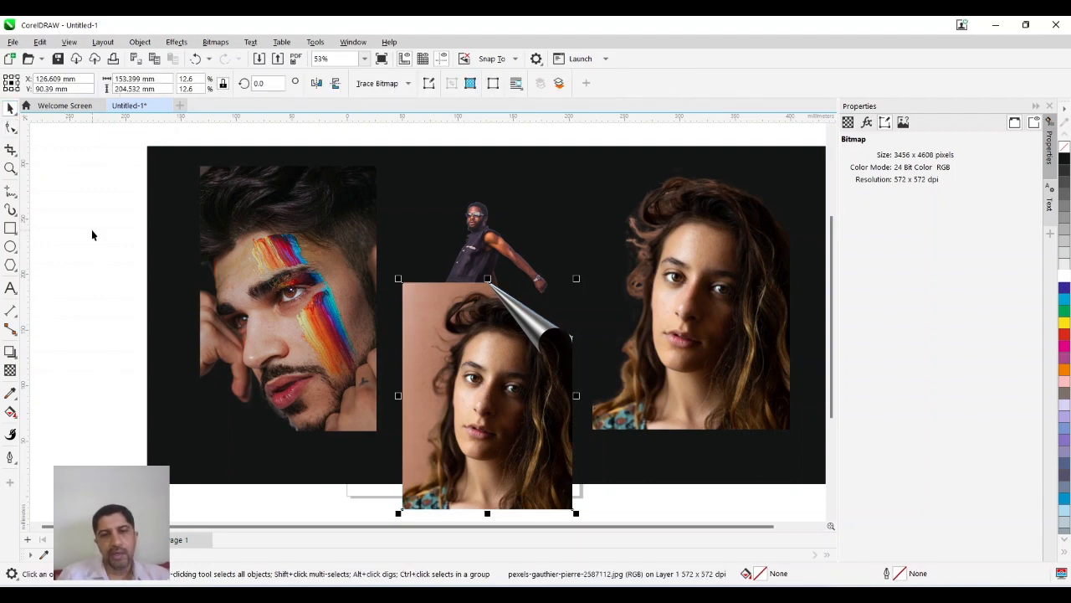
key("ctrl+z")
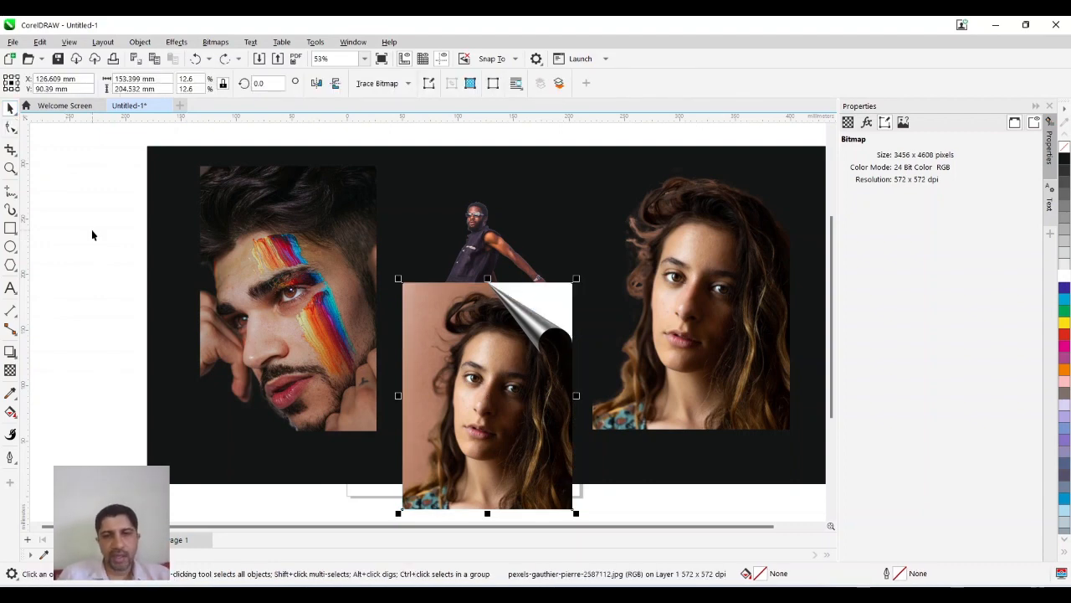
Preview a Sphere effect on the photo with a percentage of -28, and cancel it.
left_click(176, 42)
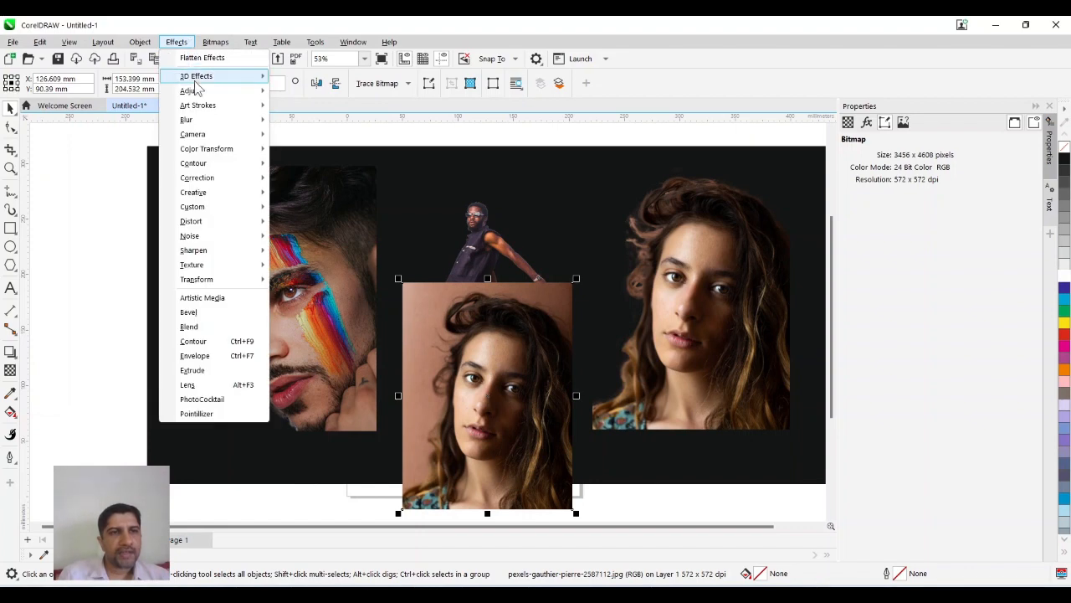
mouse_move(195, 77)
left_click(317, 148)
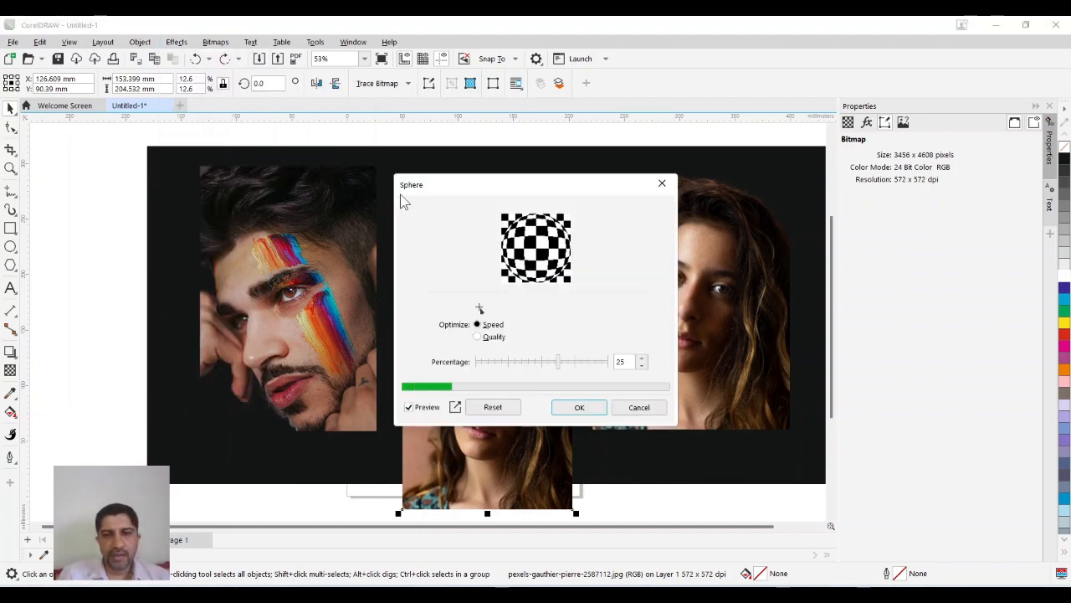
left_click_drag(526, 184, 800, 189)
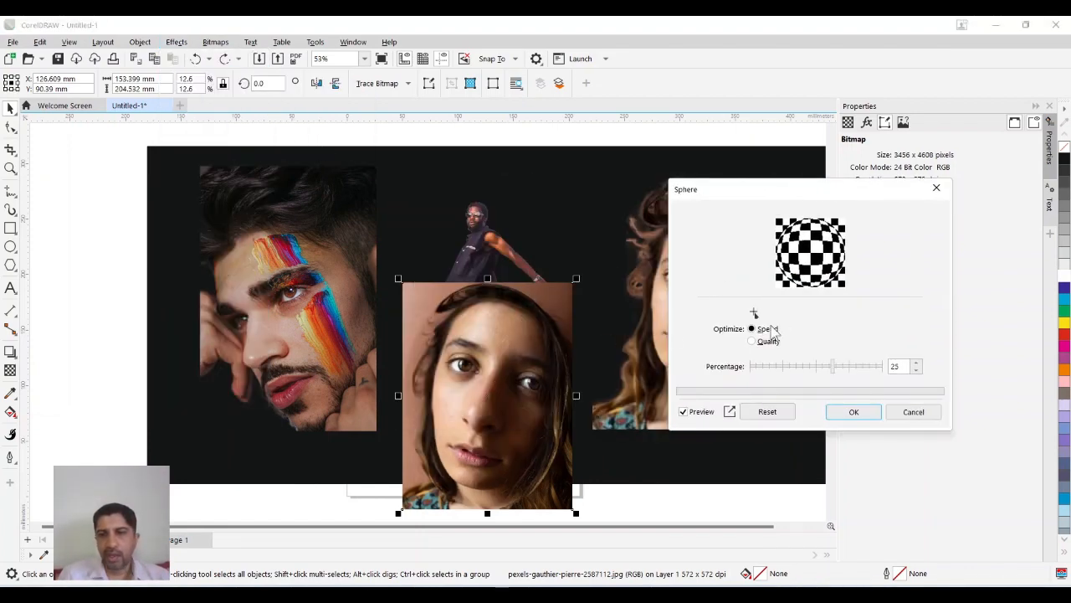
left_click_drag(833, 366, 801, 381)
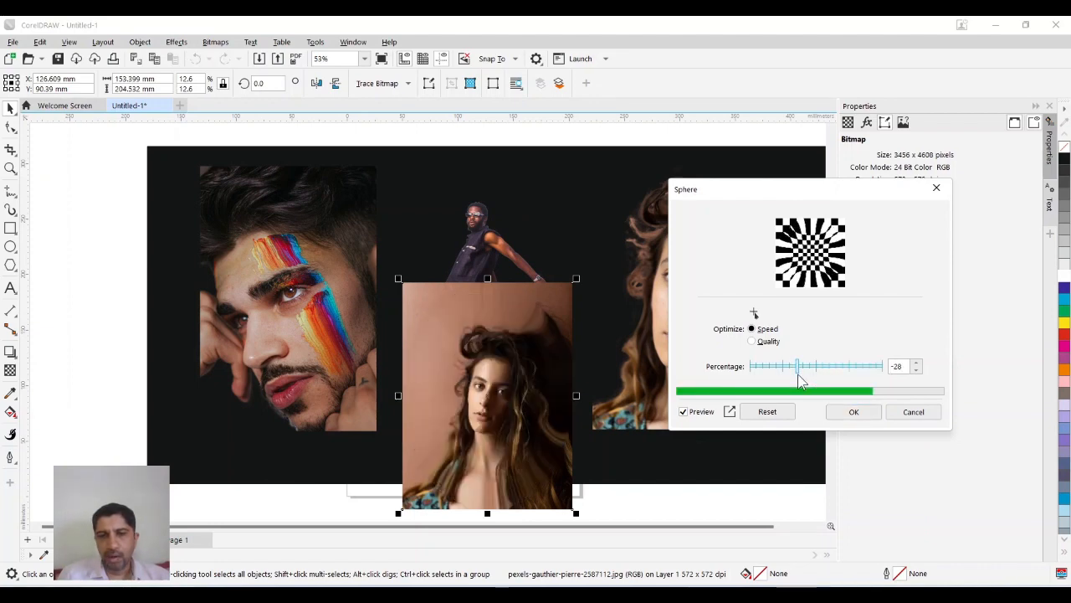
left_click(913, 412)
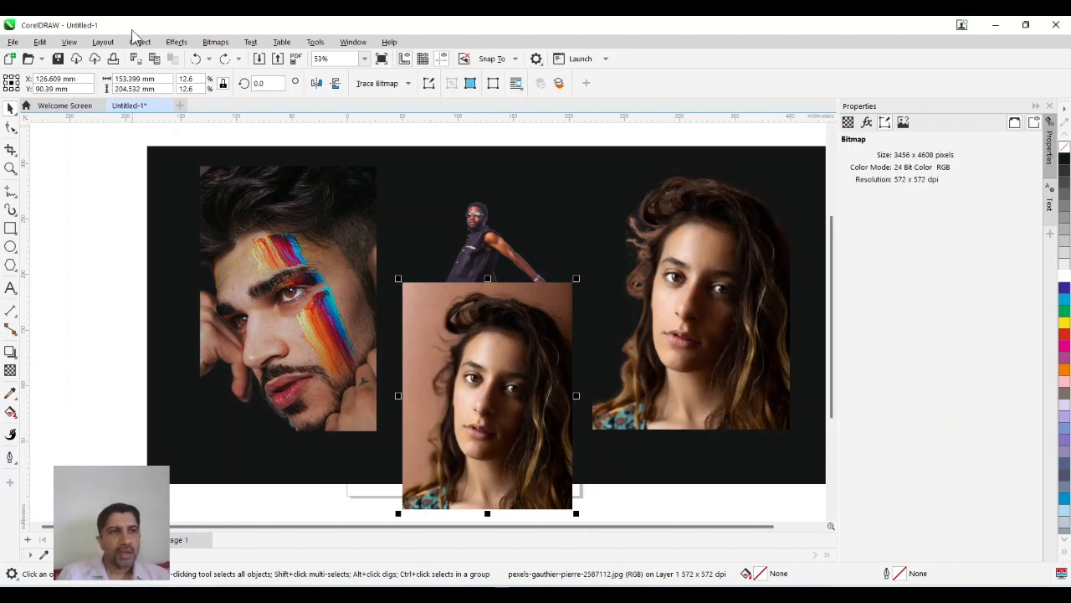
Undo the photo's last move and start a Bump Map effect on it with Tile scaling.
key("ctrl+z")
left_click(176, 42)
mouse_move(232, 207)
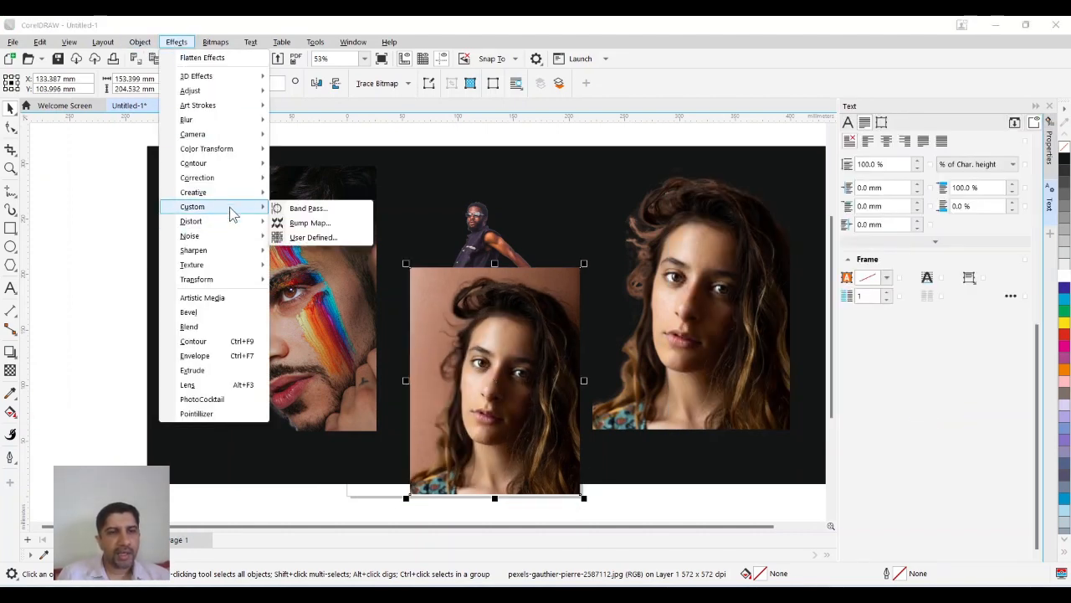
left_click(310, 223)
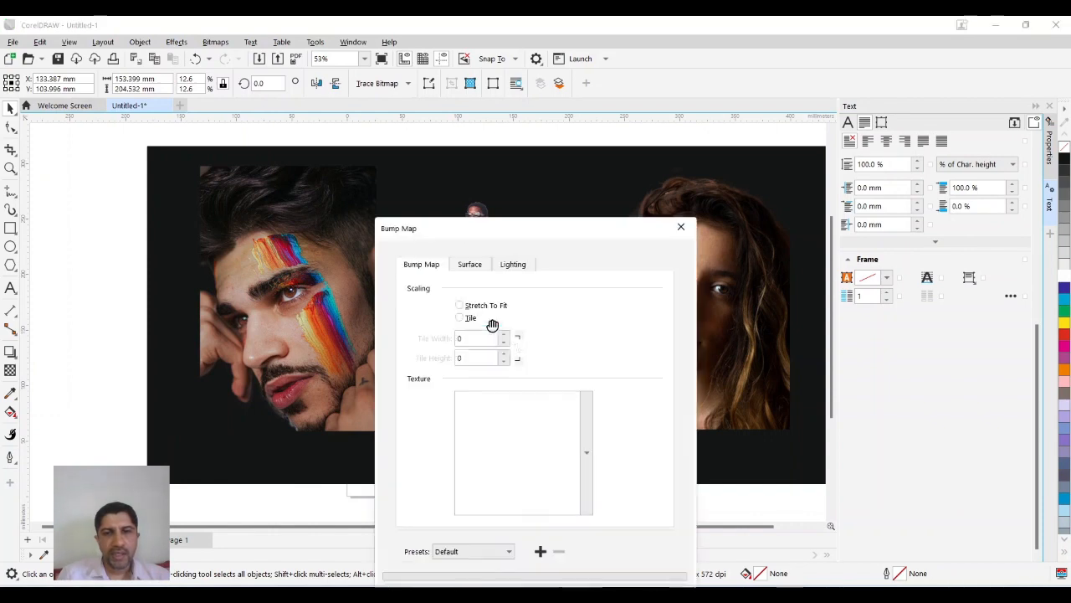
left_click_drag(749, 123, 835, 96)
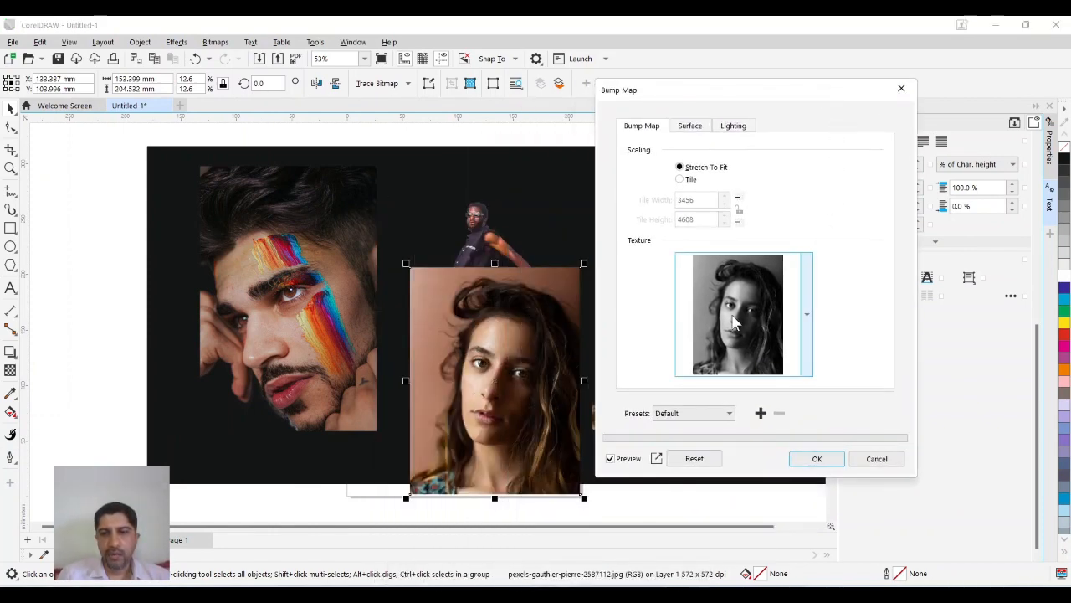
left_click(692, 181)
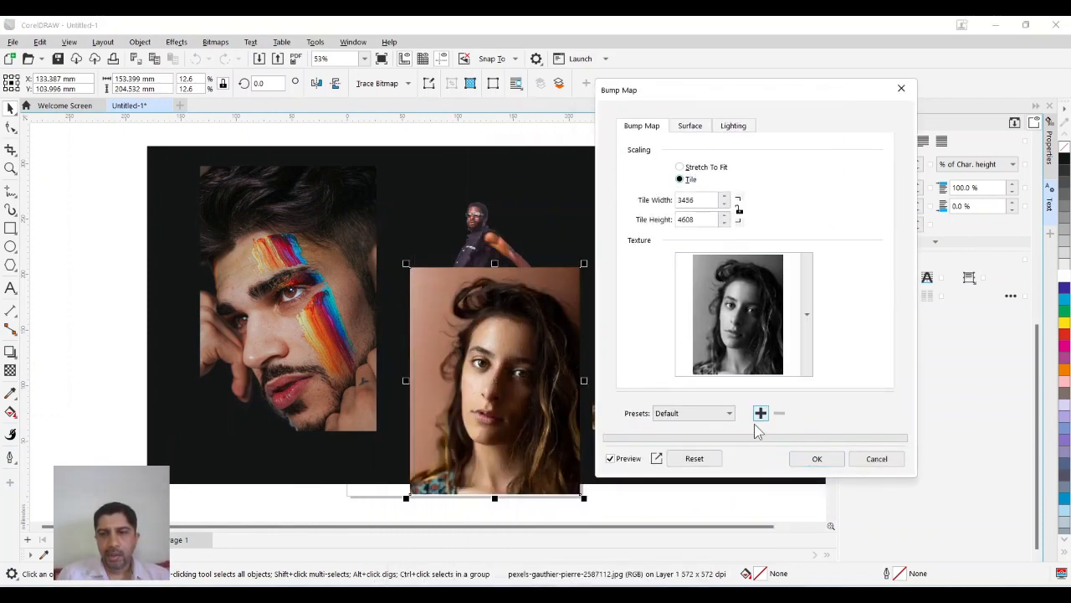
Set the bump map's surface scale factor to 88, apply the effect, and examine the face's texture up close.
left_click(688, 126)
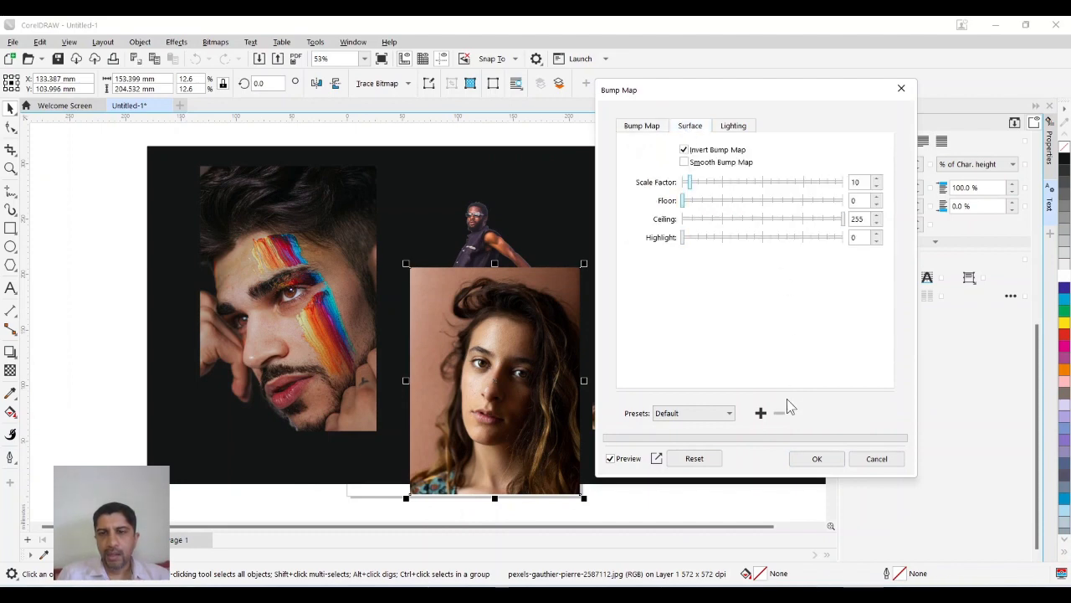
left_click_drag(698, 182, 687, 183)
left_click(753, 184)
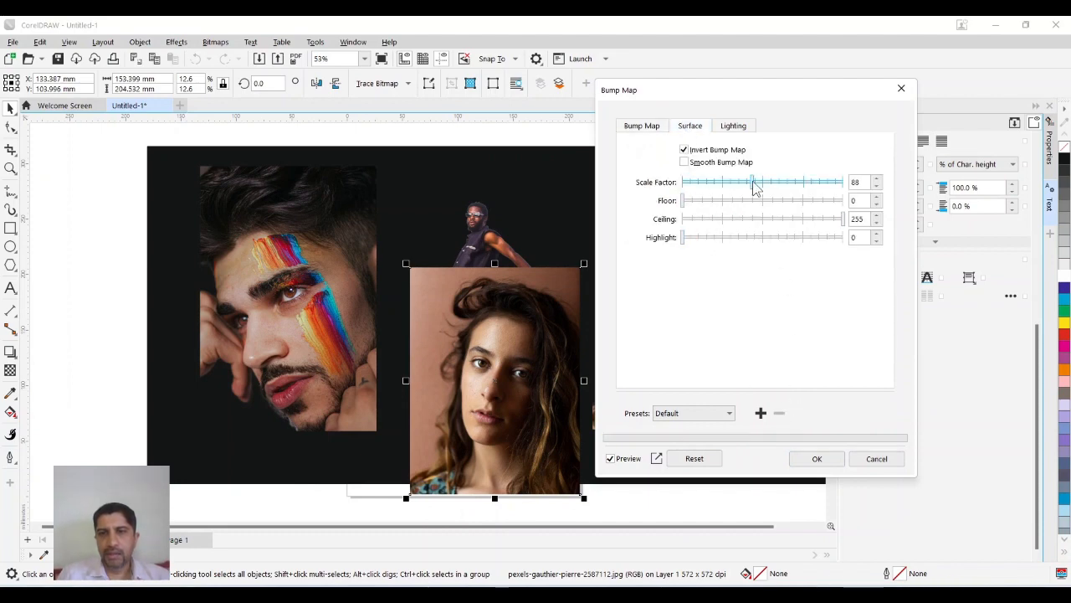
left_click(824, 460)
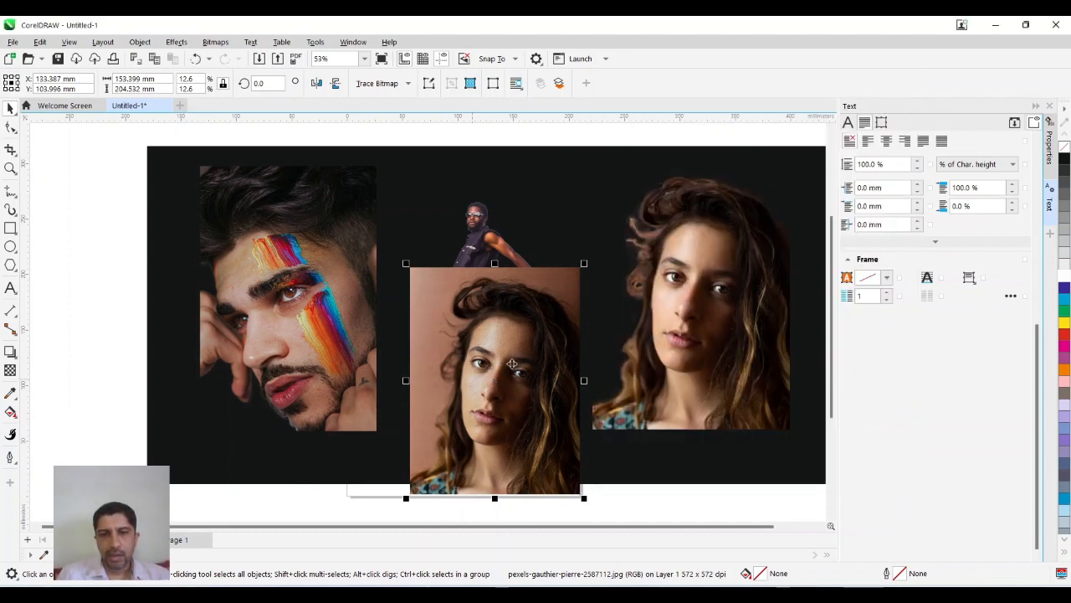
scroll(513, 363, "up", 4)
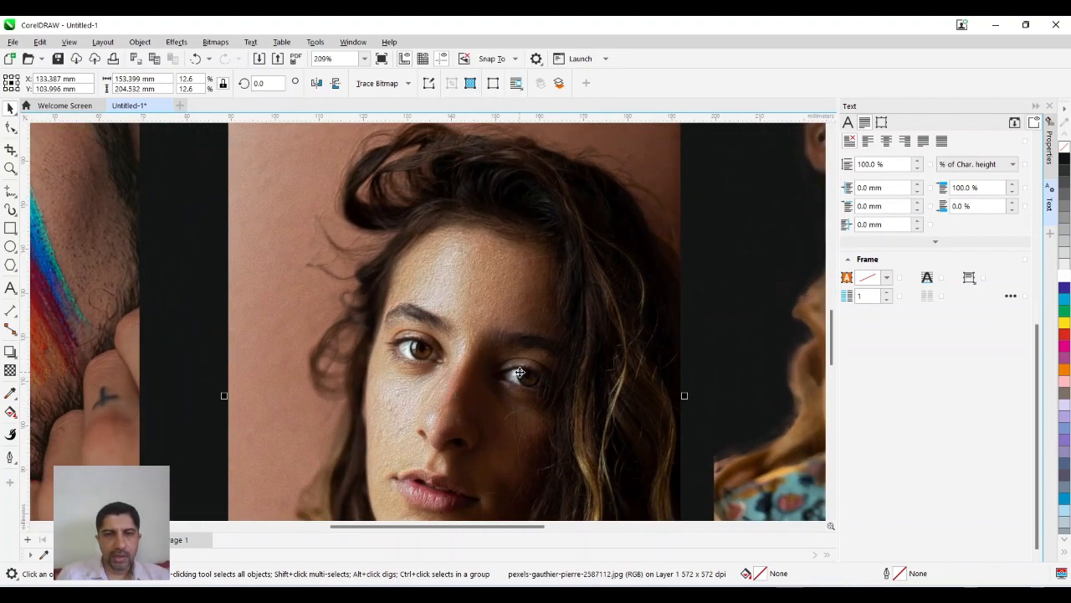
scroll(519, 371, "up", 2)
scroll(518, 370, "down", 4)
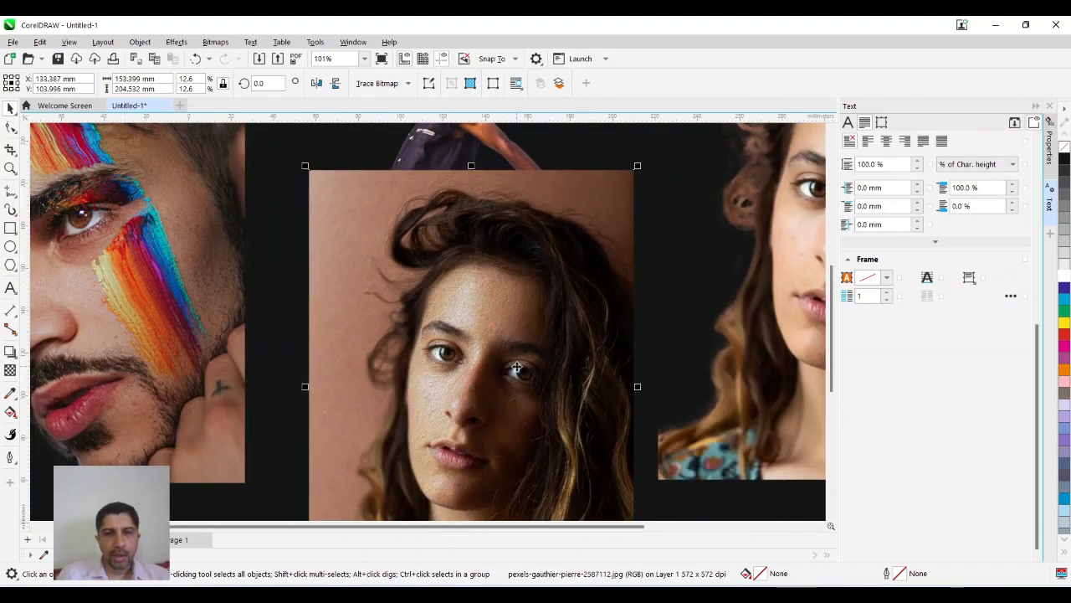
scroll(518, 368, "down", 2)
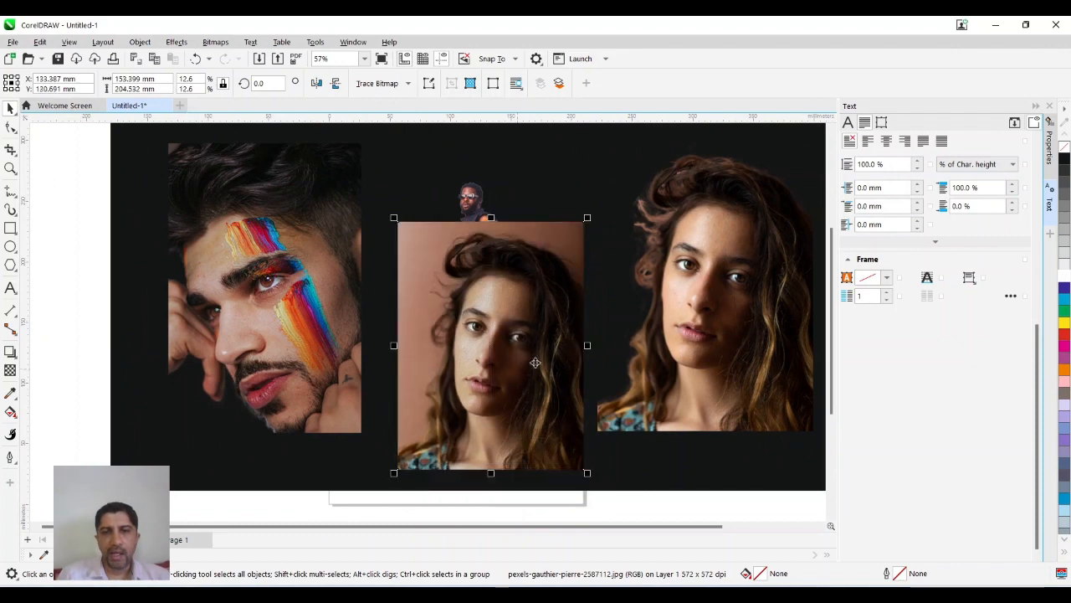